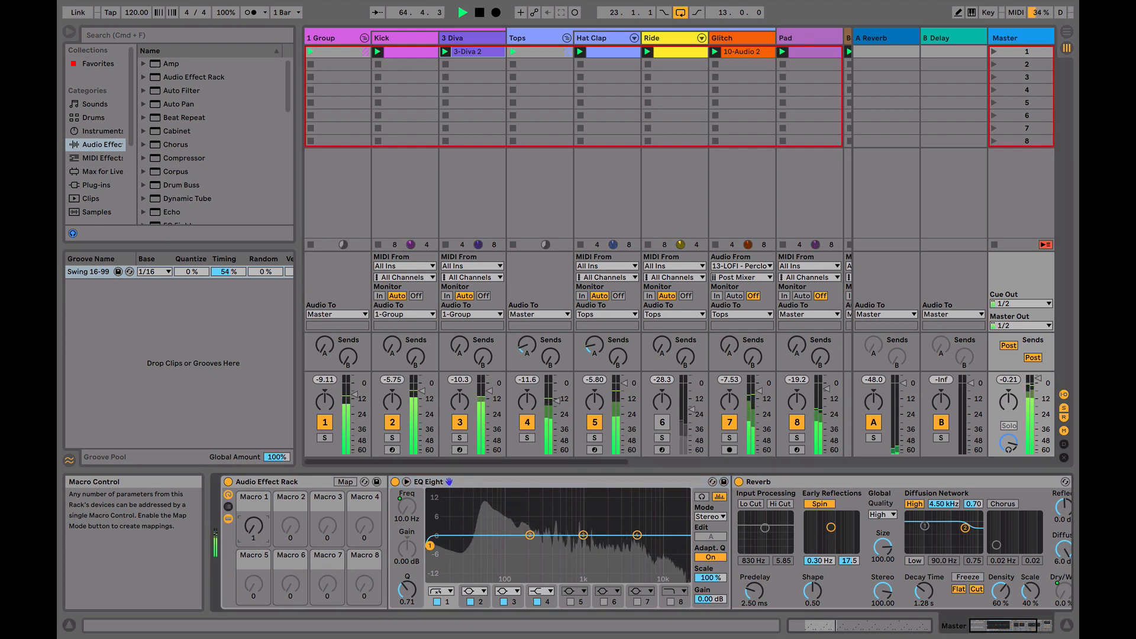
Raise Macro 1 of the master track's Audio Effect Rack to 45 during playback
{"action": "left_click_drag", "start_coordinate": [254, 525], "coordinate": [253, 512]}
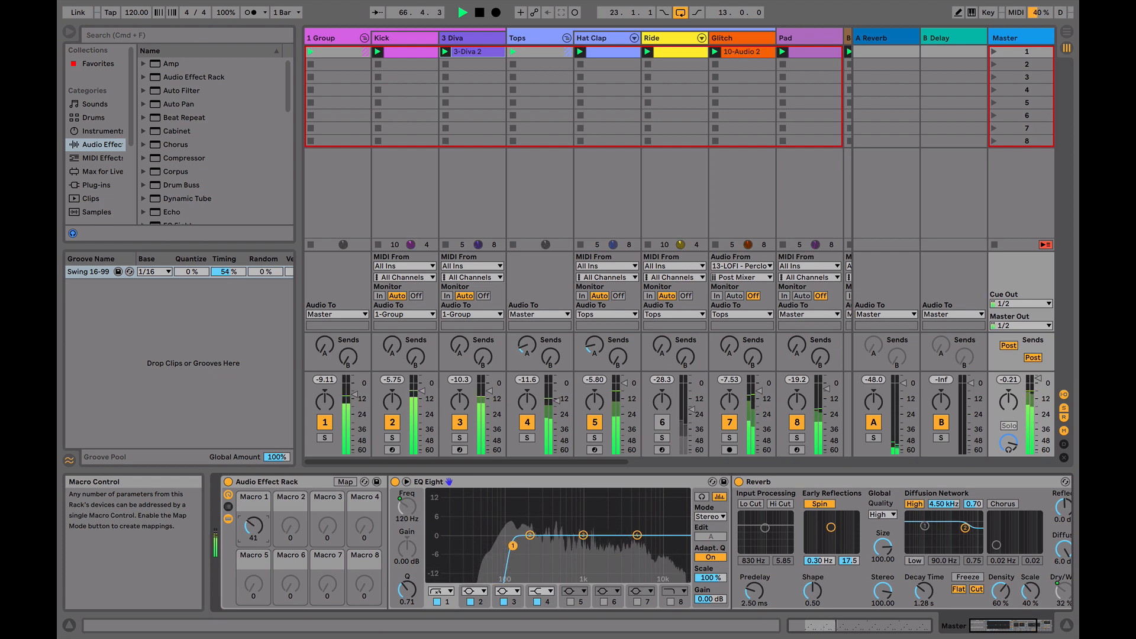
{"action": "left_click_drag", "start_coordinate": [254, 525], "coordinate": [254, 524]}
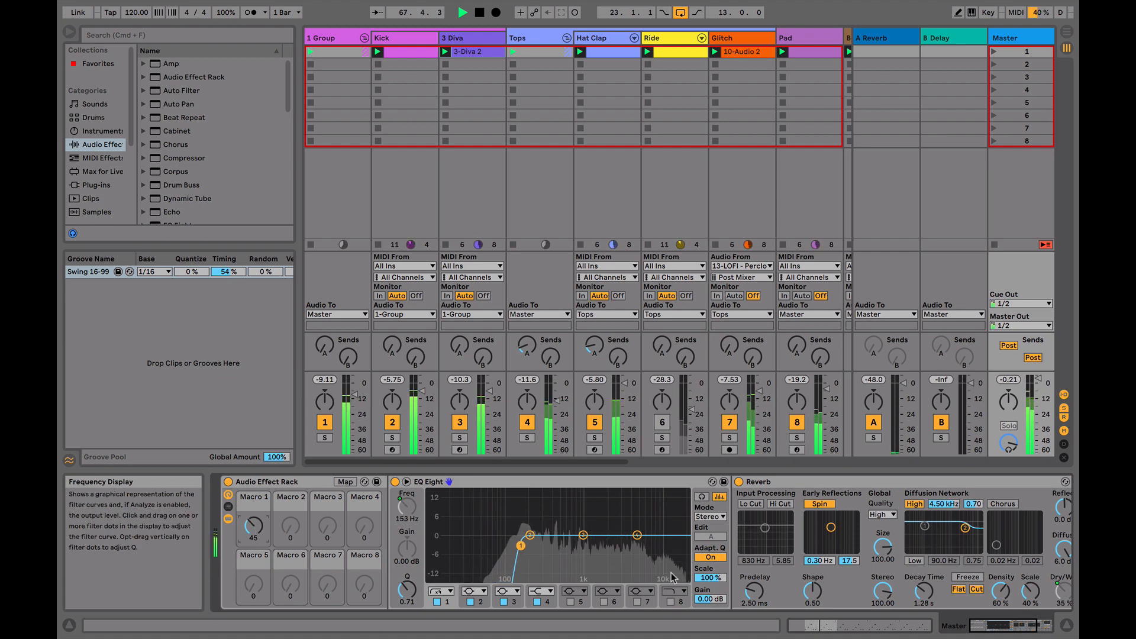
Activate the Ride track and switch the master's Ping Pong Delay from Sync to Time mode
{"action": "left_click", "coordinate": [945, 572]}
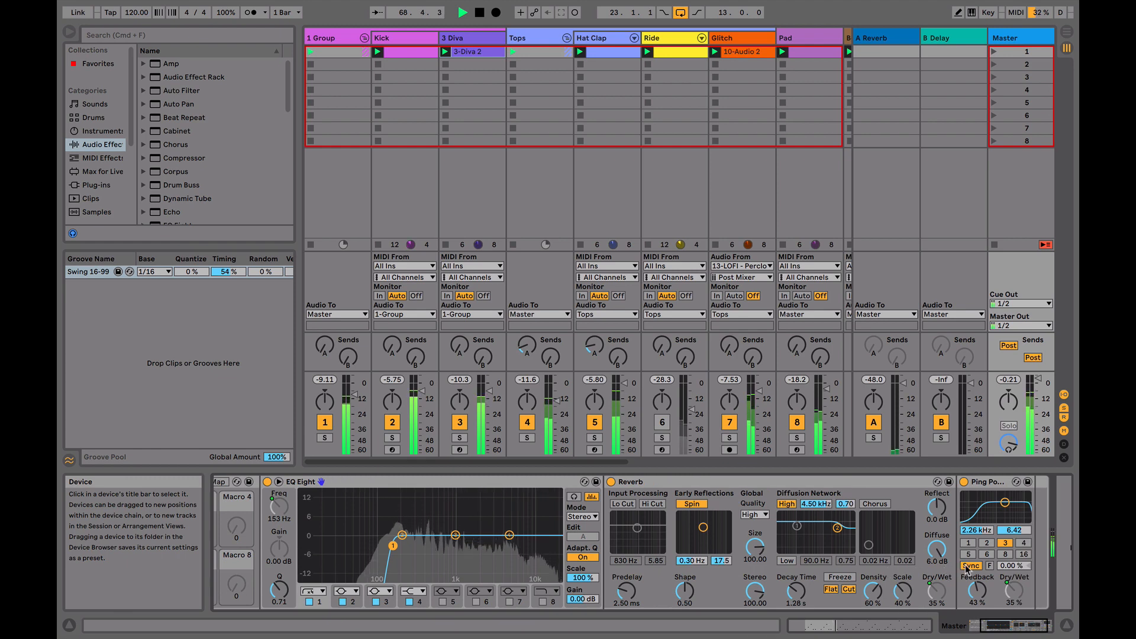
{"action": "left_click", "coordinate": [662, 422]}
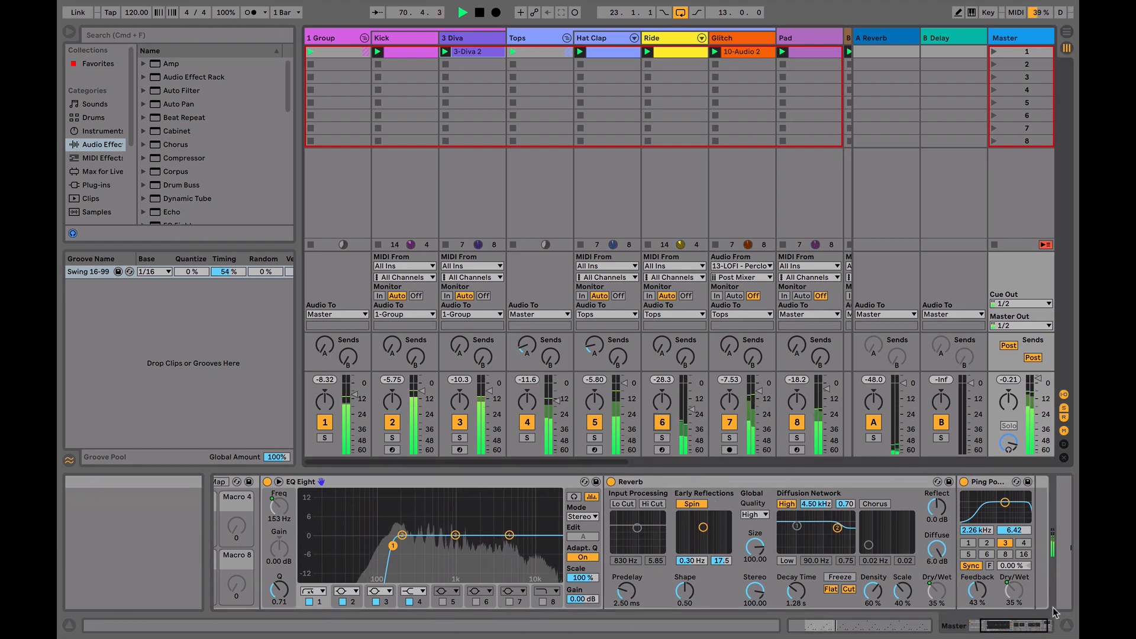
{"action": "left_click", "coordinate": [971, 566]}
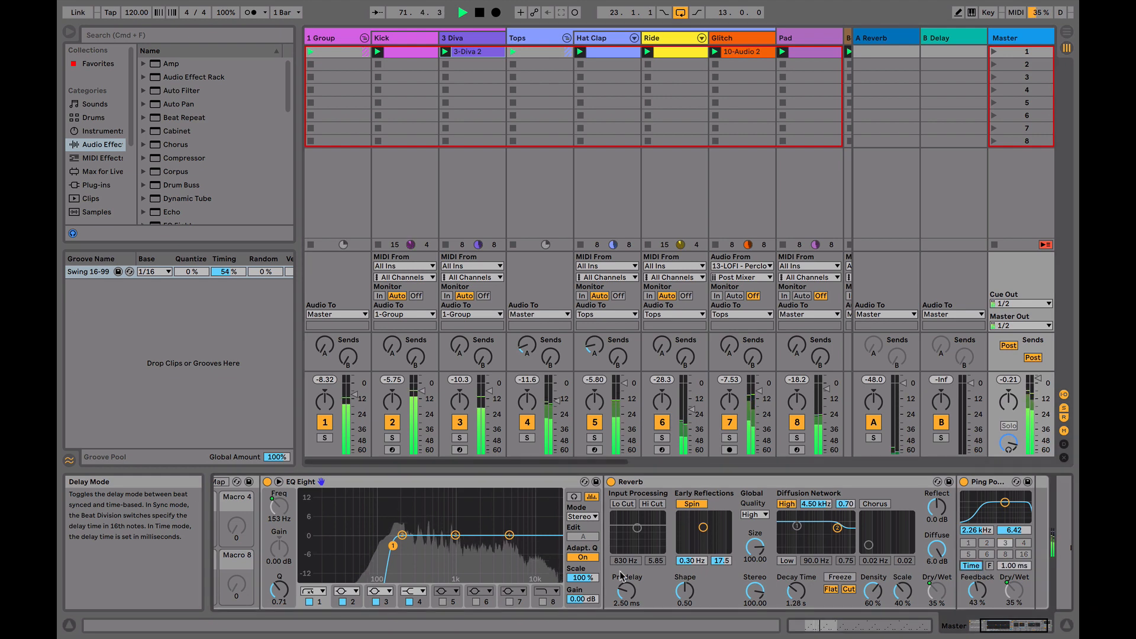
Bring Macro 1 of the master's Audio Effect Rack down to 0 and stop playback
{"action": "scroll", "coordinate": [618, 573], "scroll_direction": "left", "scroll_amount": 4}
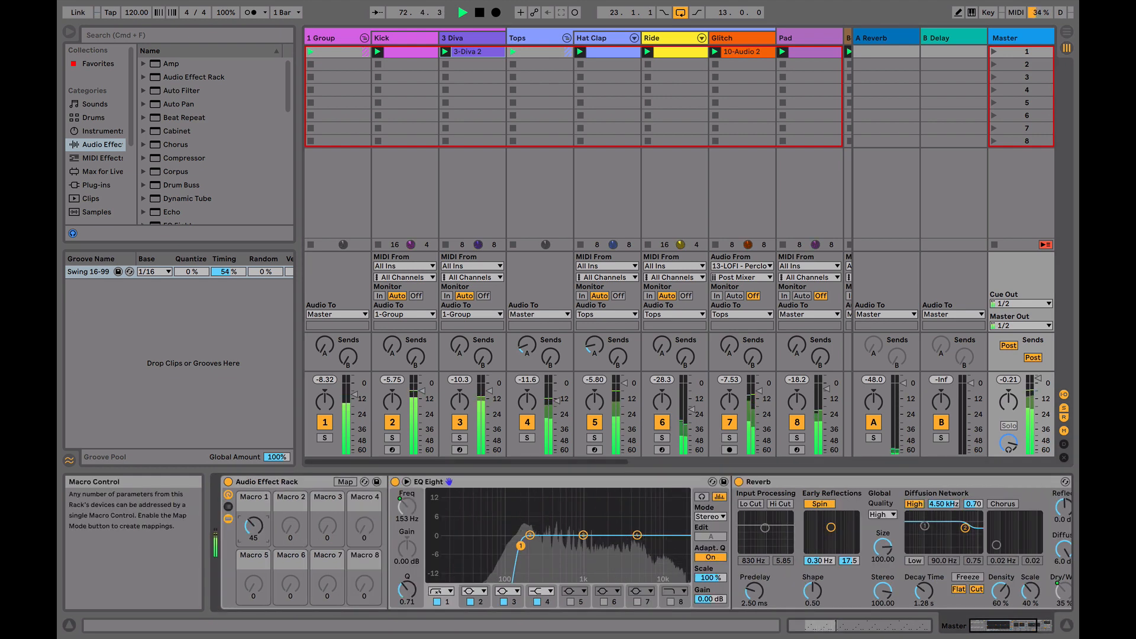
{"action": "left_click_drag", "start_coordinate": [256, 527], "coordinate": [258, 529]}
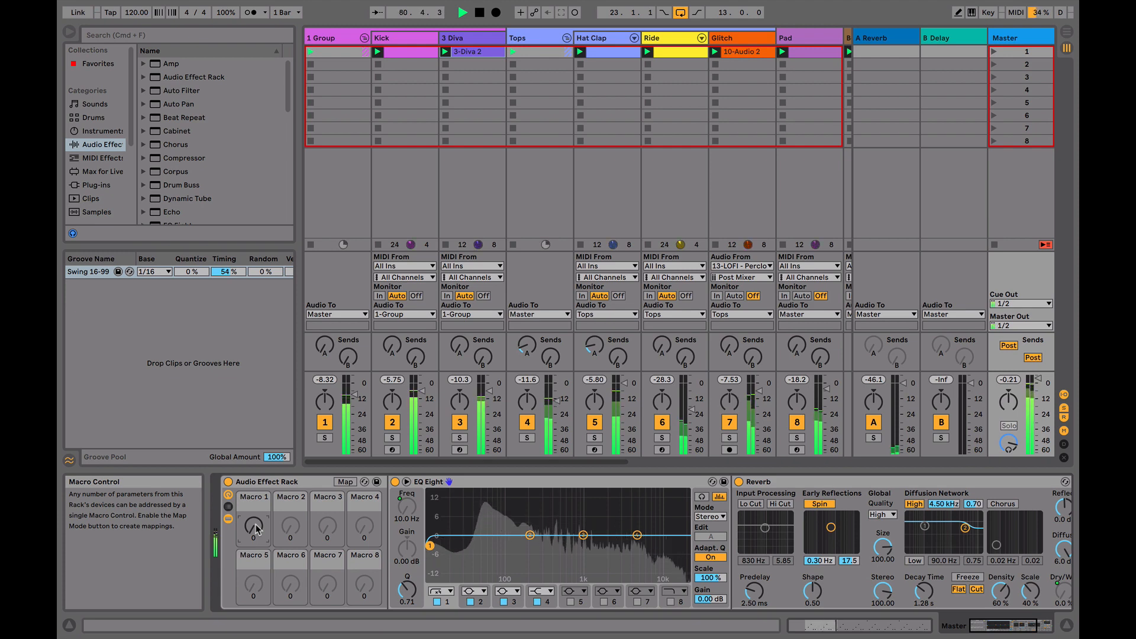
{"action": "key", "text": "space"}
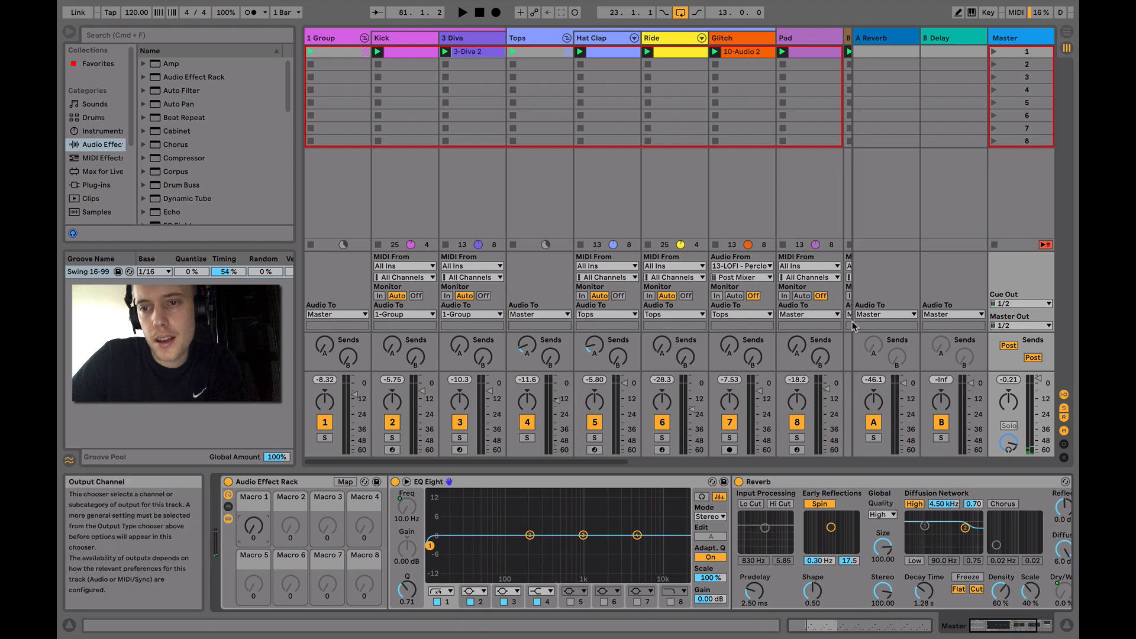
Solo the Kick track, show its DTD 909 KICK-2 sampler device and audition the kick briefly
{"action": "scroll", "coordinate": [739, 198], "scroll_direction": "right", "scroll_amount": 5}
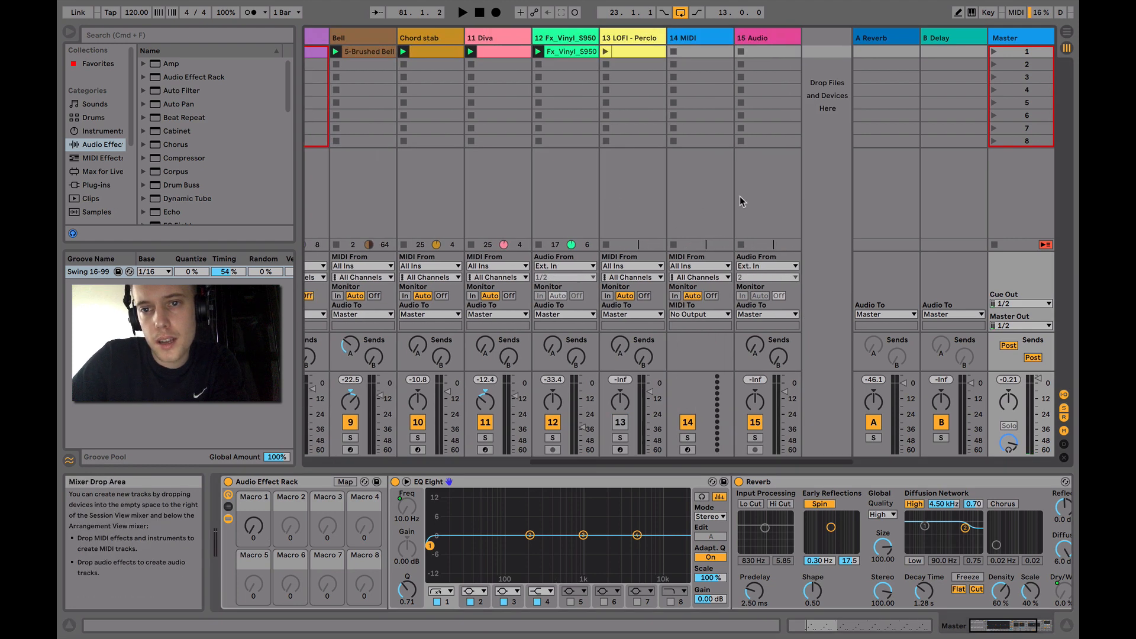
{"action": "scroll", "coordinate": [740, 198], "scroll_direction": "left", "scroll_amount": 5}
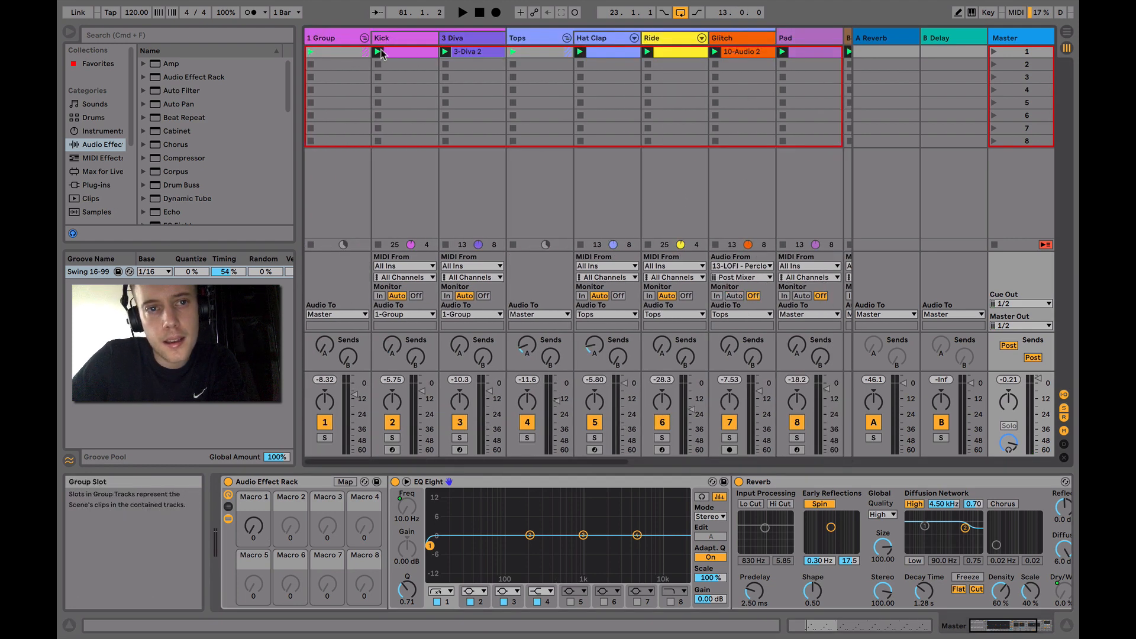
{"action": "left_click", "coordinate": [335, 39]}
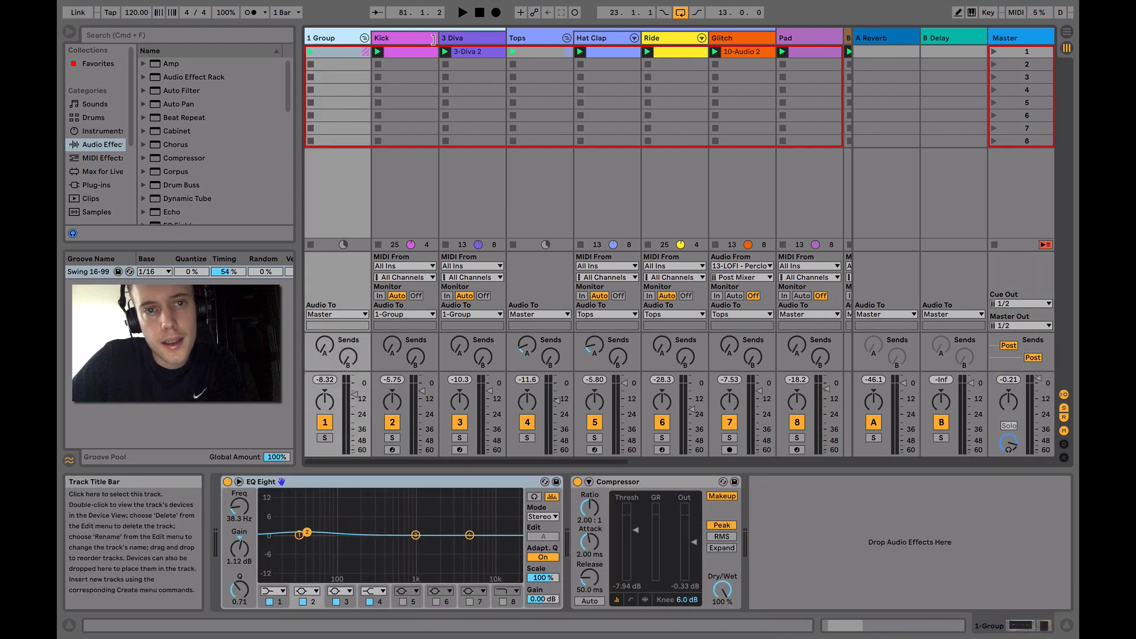
{"action": "left_click", "coordinate": [403, 40]}
{"action": "left_click", "coordinate": [392, 438]}
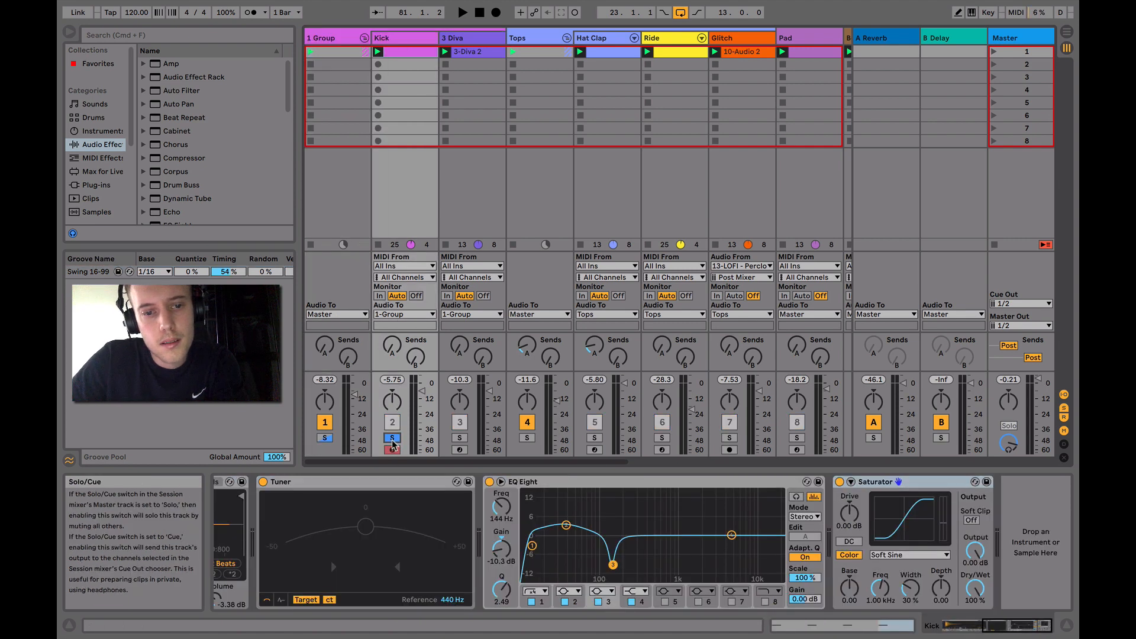
{"action": "scroll", "coordinate": [538, 562], "scroll_direction": "up", "scroll_amount": 5}
{"action": "key", "text": "space"}
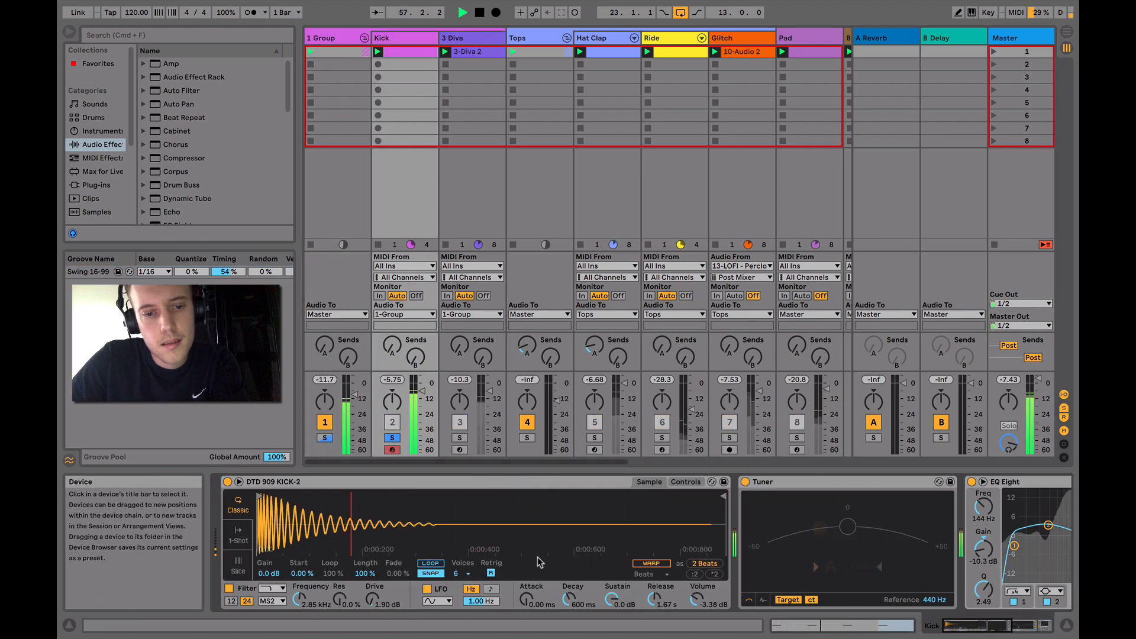
{"action": "key", "text": "space"}
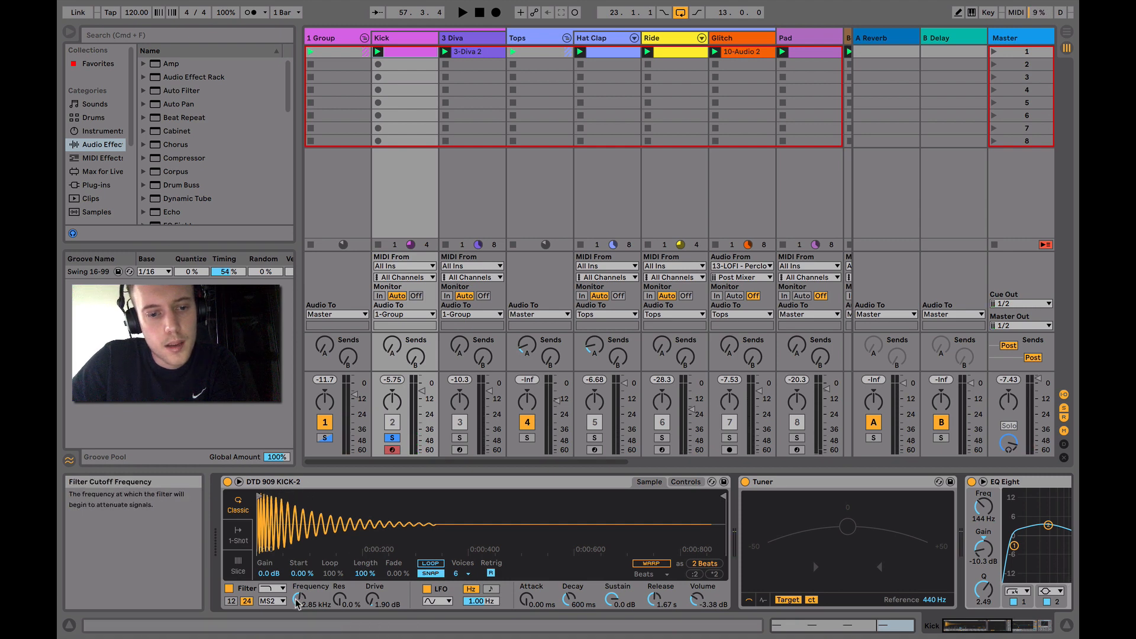
Adjust the kick sampler's filter cutoff frequency during a short audition and set it to 2.57 kHz
{"action": "key", "text": "space"}
{"action": "left_click_drag", "start_coordinate": [298, 602], "coordinate": [298, 604]}
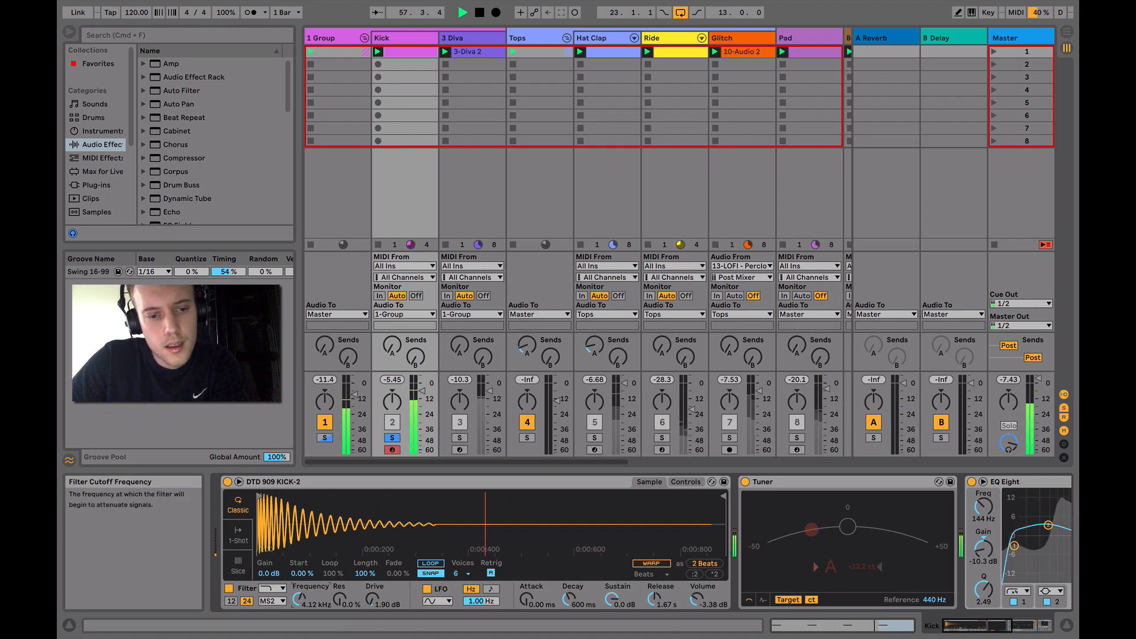
{"action": "key", "text": "space"}
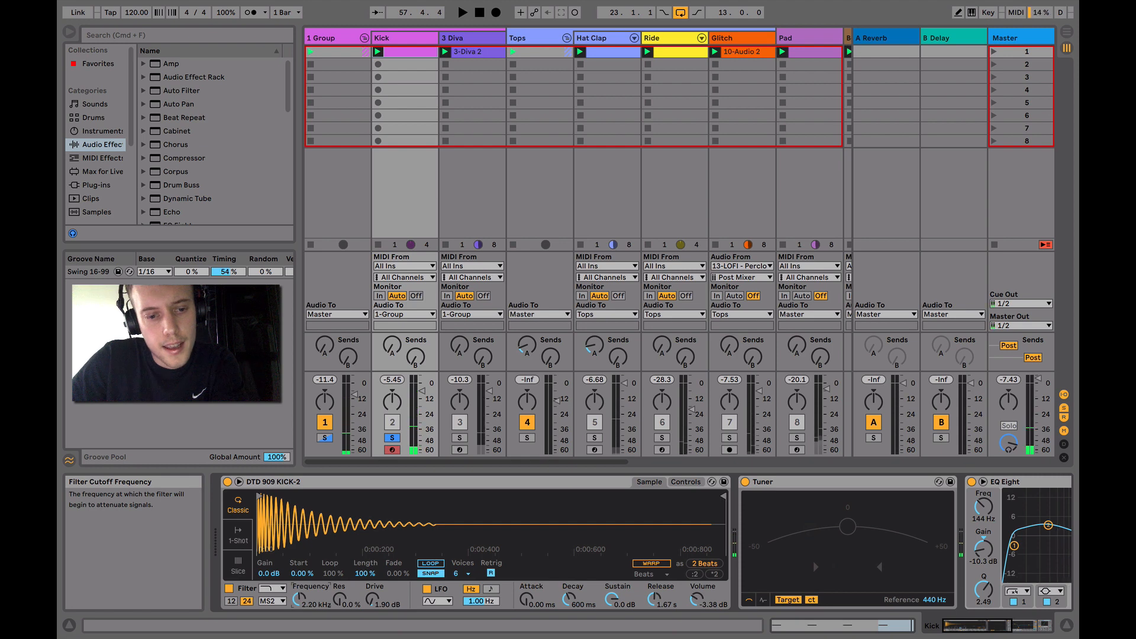
{"action": "left_click_drag", "start_coordinate": [298, 604], "coordinate": [298, 602]}
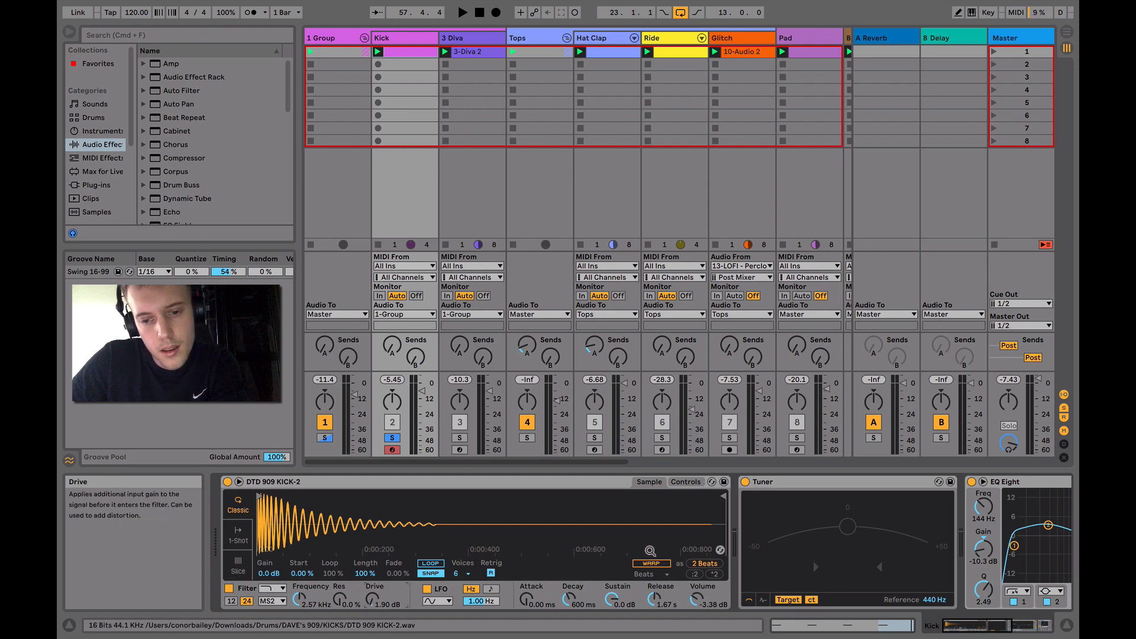
Set band 2 of the kick's EQ Eight to about 32.3 Hz with a 3.35 dB gain
{"action": "scroll", "coordinate": [652, 577], "scroll_direction": "right", "scroll_amount": 5}
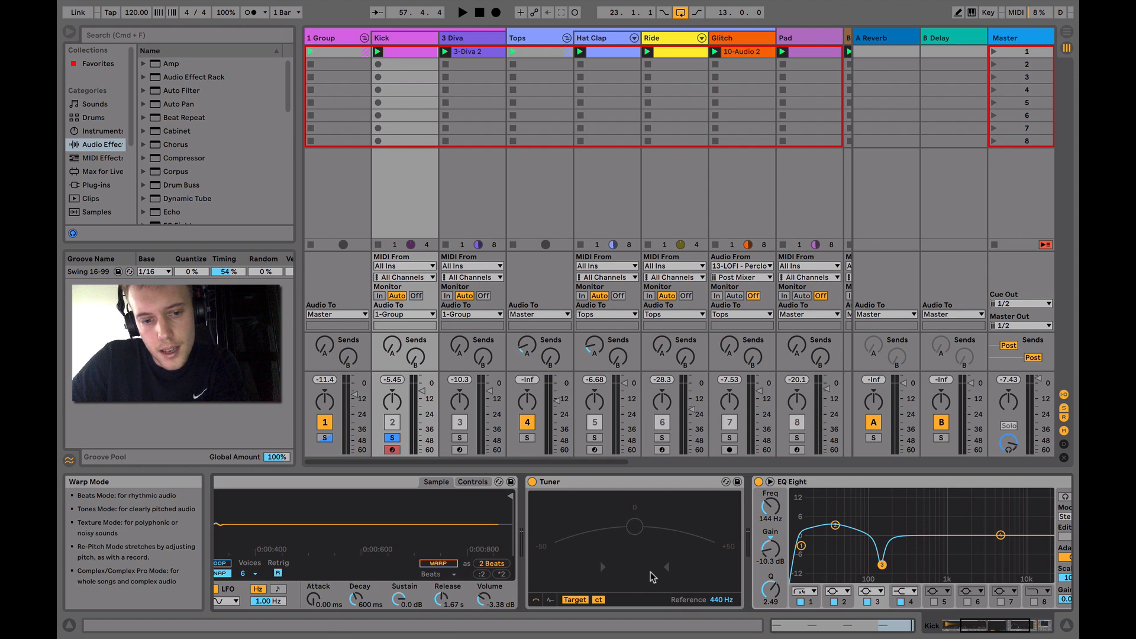
{"action": "scroll", "coordinate": [651, 574], "scroll_direction": "right", "scroll_amount": 3}
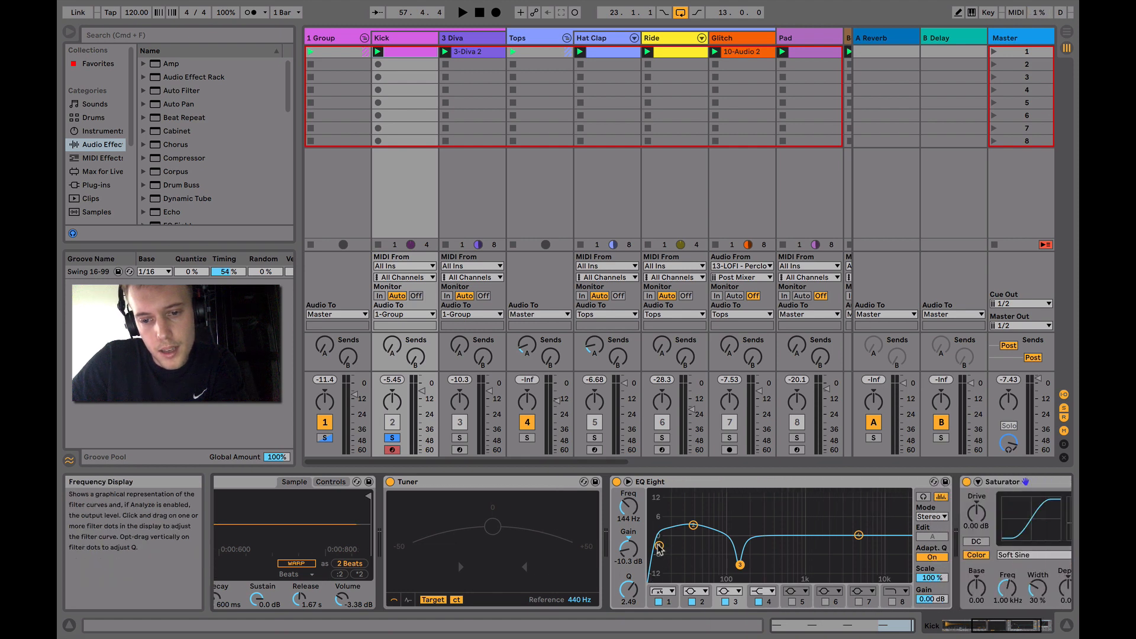
{"action": "left_click", "coordinate": [659, 546]}
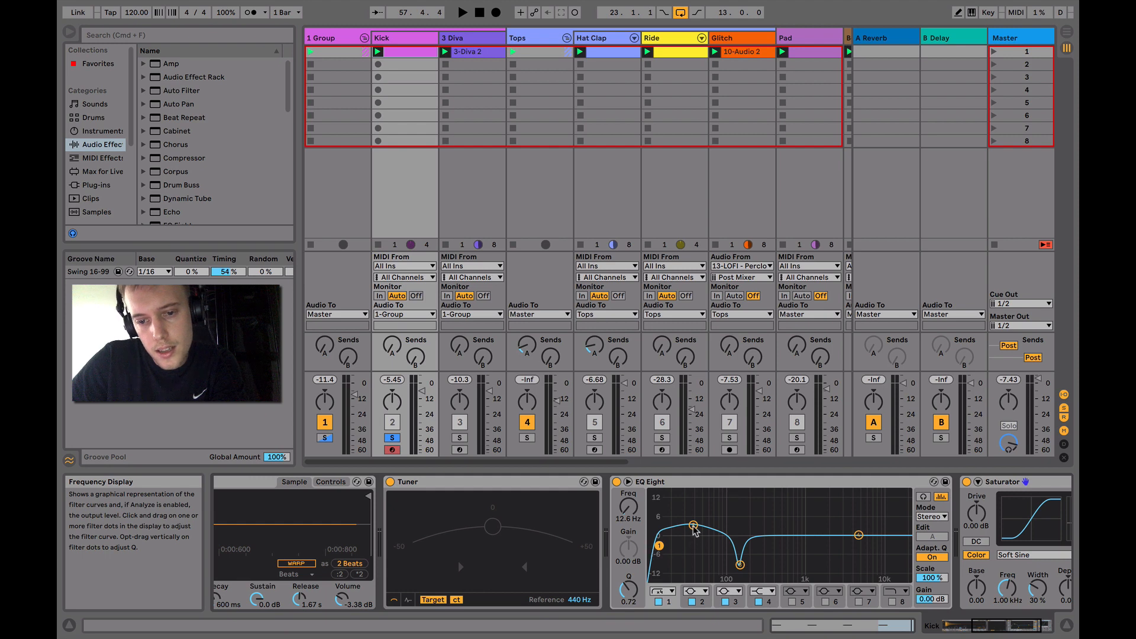
{"action": "left_click_drag", "start_coordinate": [694, 526], "coordinate": [691, 526]}
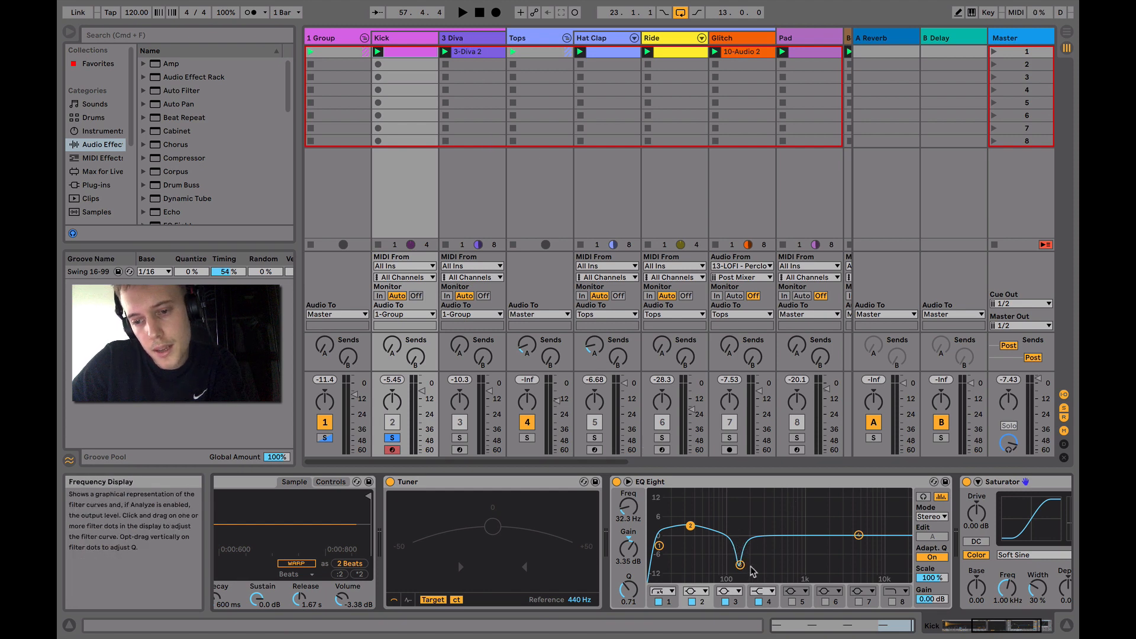
Check the curve types offered by the kick's Saturator and choose Soft Sine
{"action": "scroll", "coordinate": [829, 558], "scroll_direction": "right", "scroll_amount": 5}
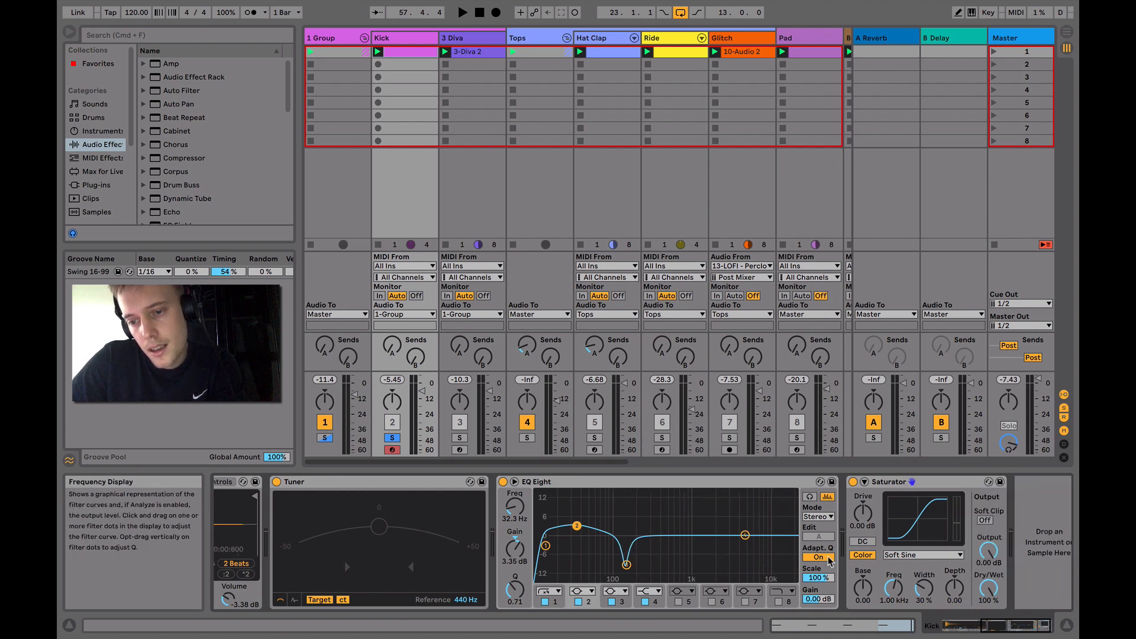
{"action": "left_click", "coordinate": [879, 483]}
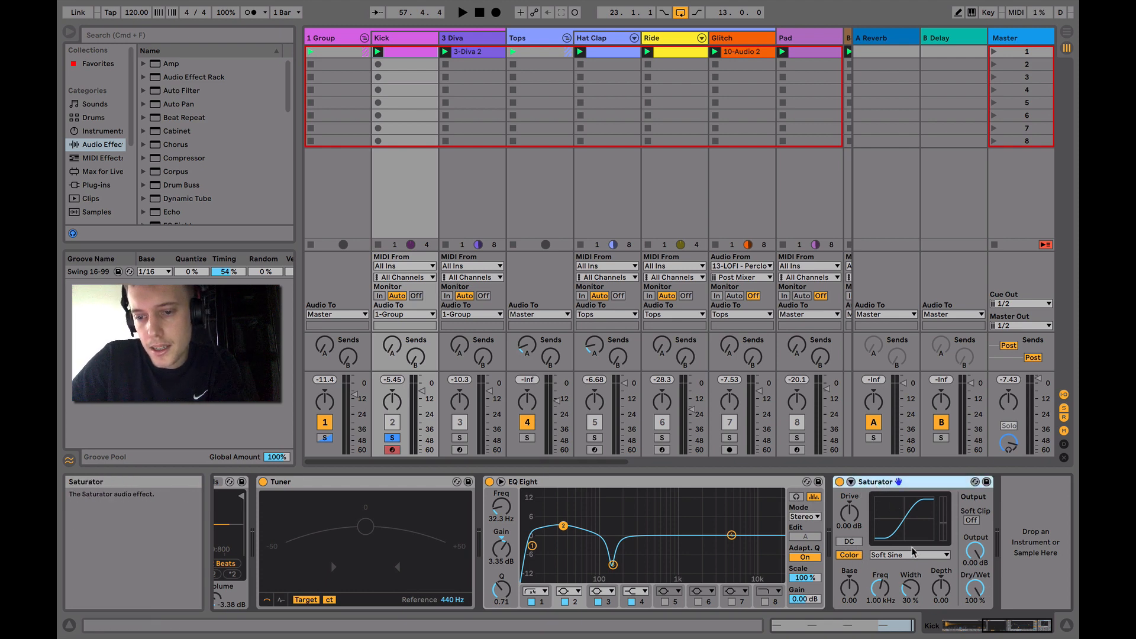
{"action": "left_click", "coordinate": [890, 557]}
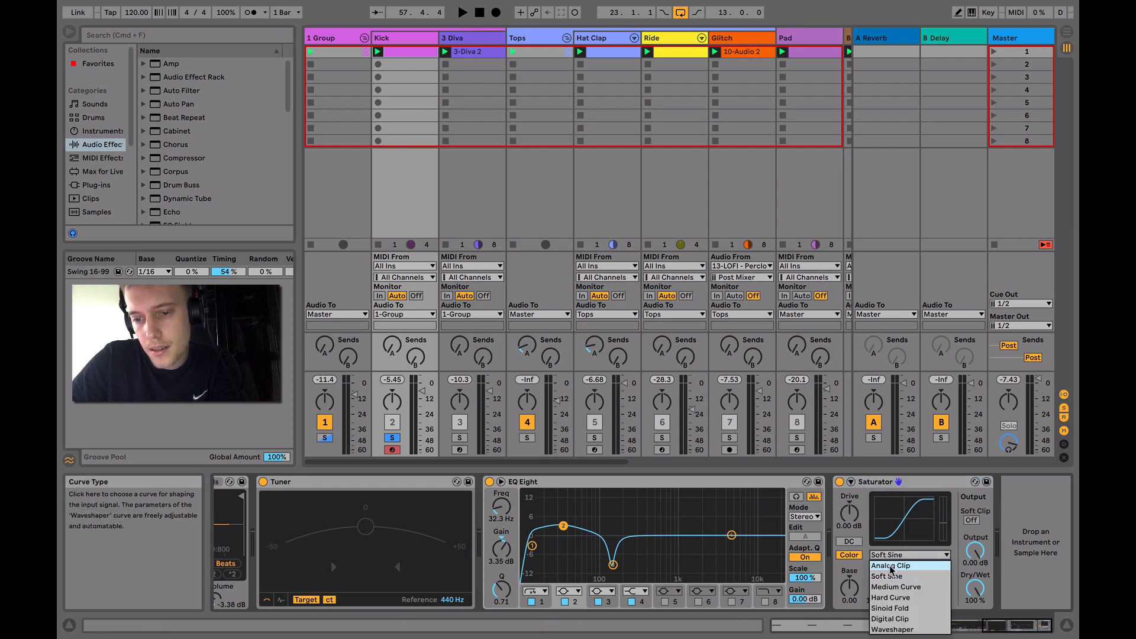
{"action": "left_click", "coordinate": [888, 565]}
{"action": "left_click", "coordinate": [887, 557]}
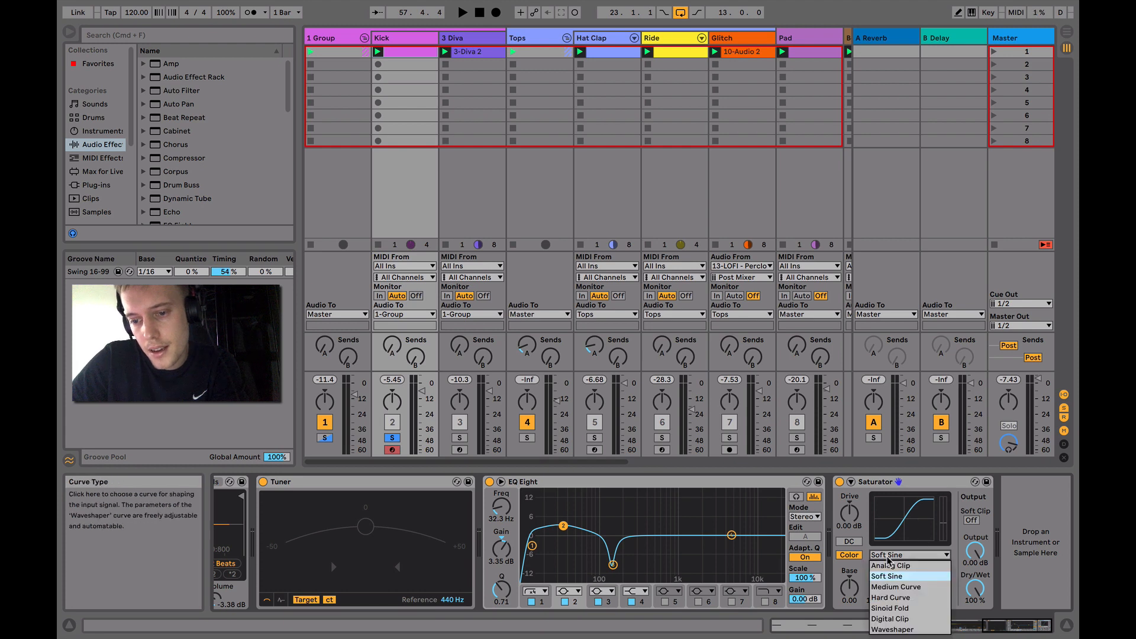
{"action": "left_click", "coordinate": [890, 576]}
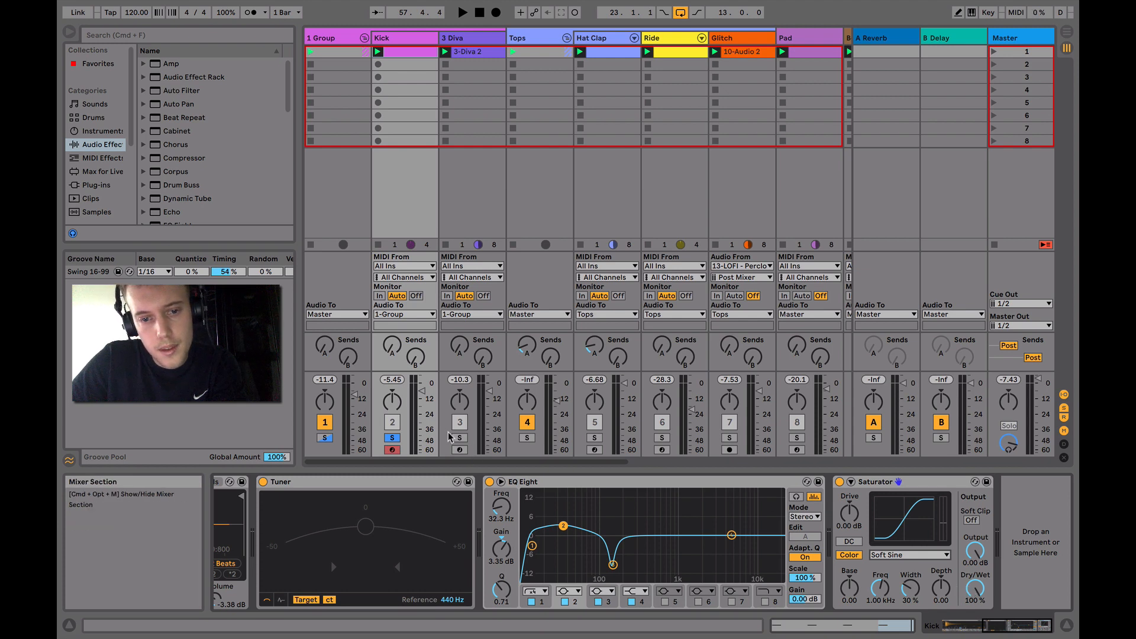
Select and solo the 3 Diva track, and audition it on its own
{"action": "left_click", "coordinate": [465, 40]}
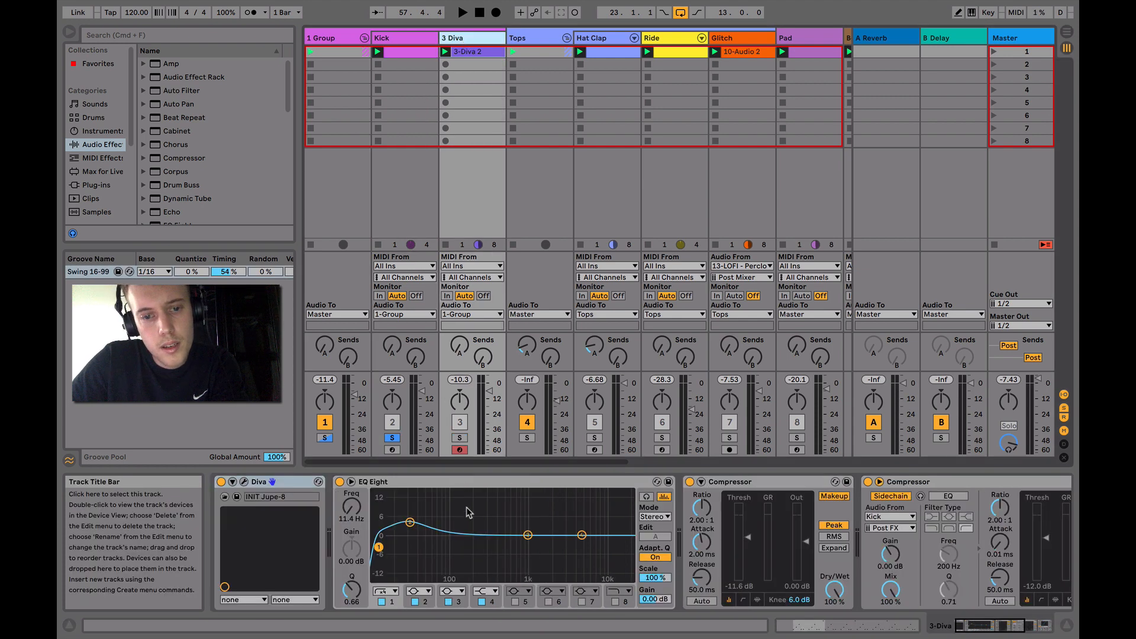
{"action": "left_click", "coordinate": [461, 438]}
{"action": "key", "text": "space"}
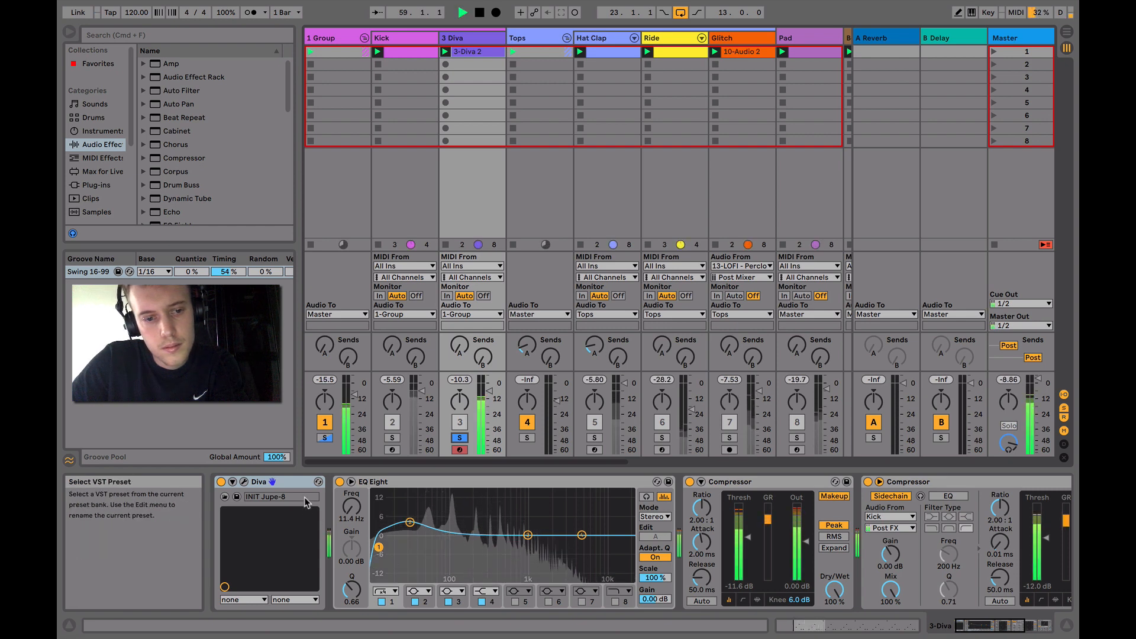
{"action": "key", "text": "space"}
Open the Diva synth's interface, view its list of INIT patches and return to the main synth controls
{"action": "left_click", "coordinate": [244, 482]}
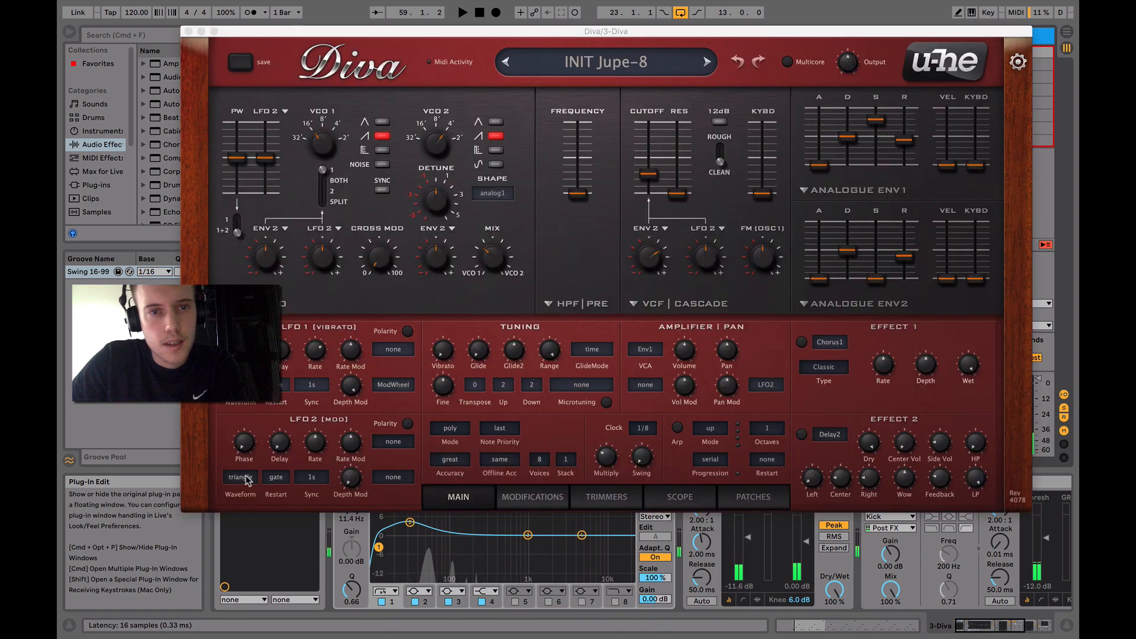
{"action": "left_click", "coordinate": [742, 498]}
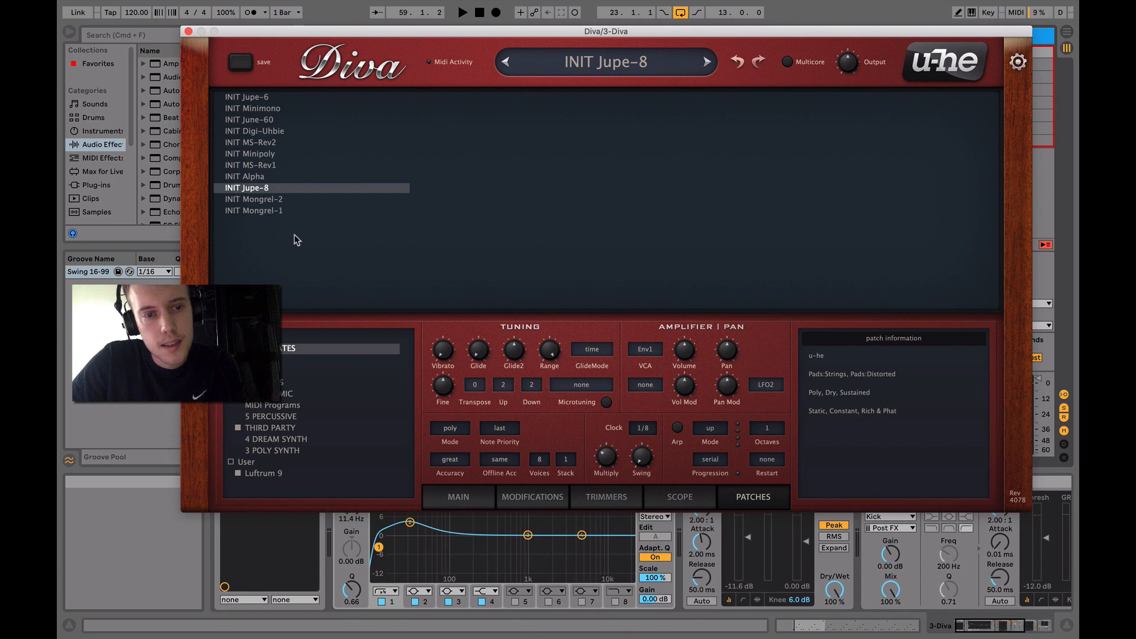
{"action": "mouse_move", "coordinate": [441, 636]}
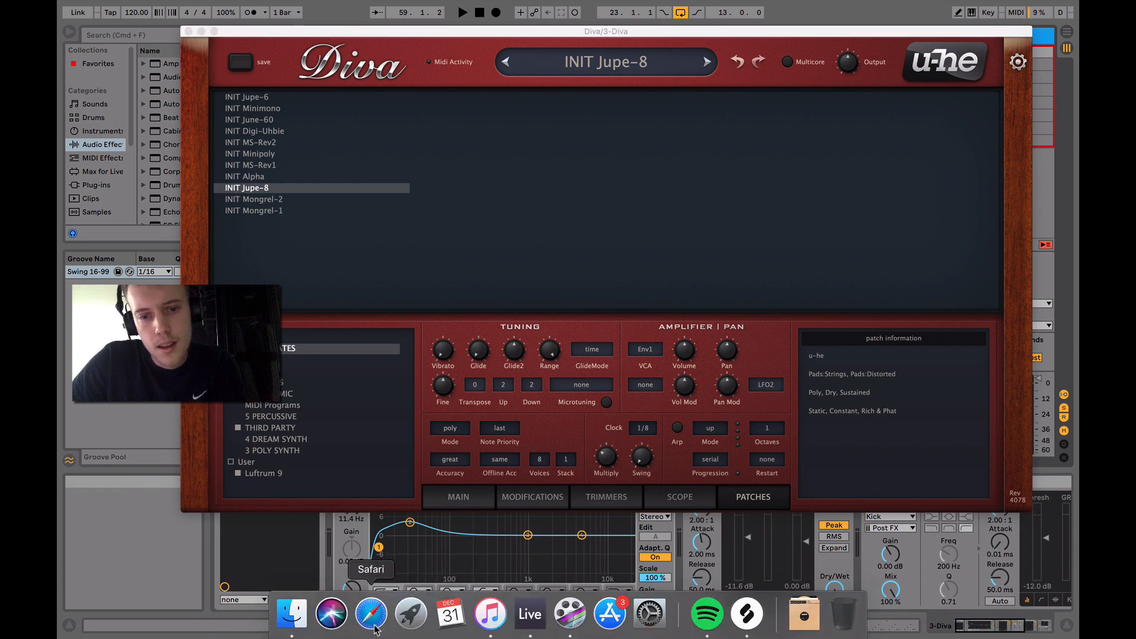
{"action": "left_click", "coordinate": [458, 499]}
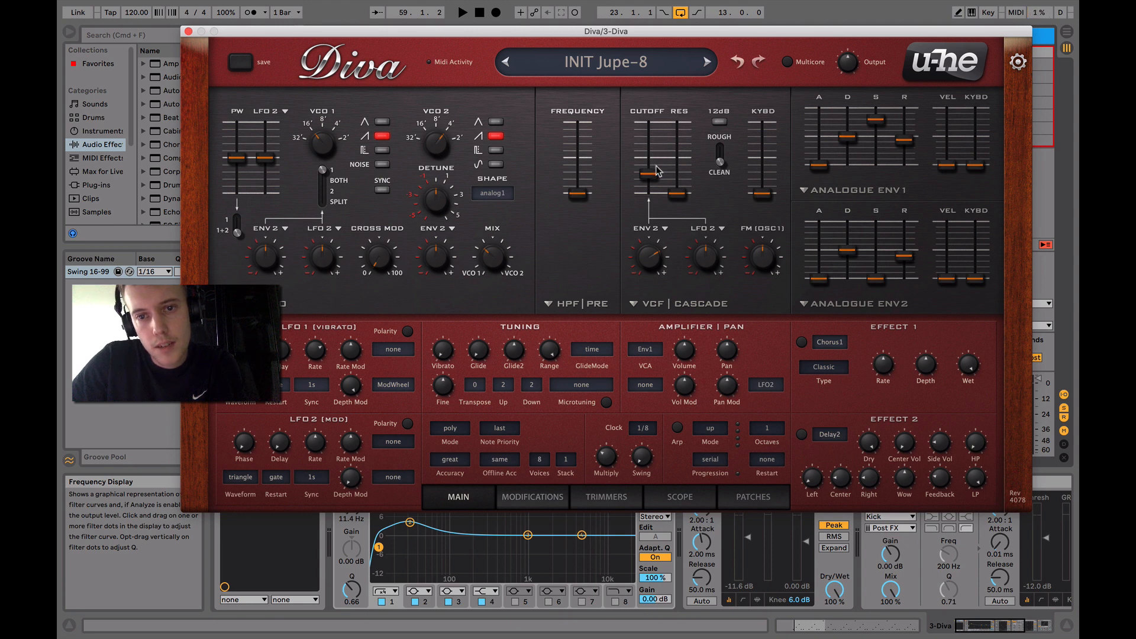
Adjust Diva's filter cutoff slightly and set the filter's Env 2 modulation depth to 42.00 while auditioning the sound
{"action": "key", "text": "space"}
{"action": "mouse_move", "coordinate": [653, 176]}
{"action": "left_mouse_down"}
{"action": "mouse_move", "coordinate": [653, 130]}
{"action": "mouse_move", "coordinate": [653, 178]}
{"action": "left_mouse_up"}
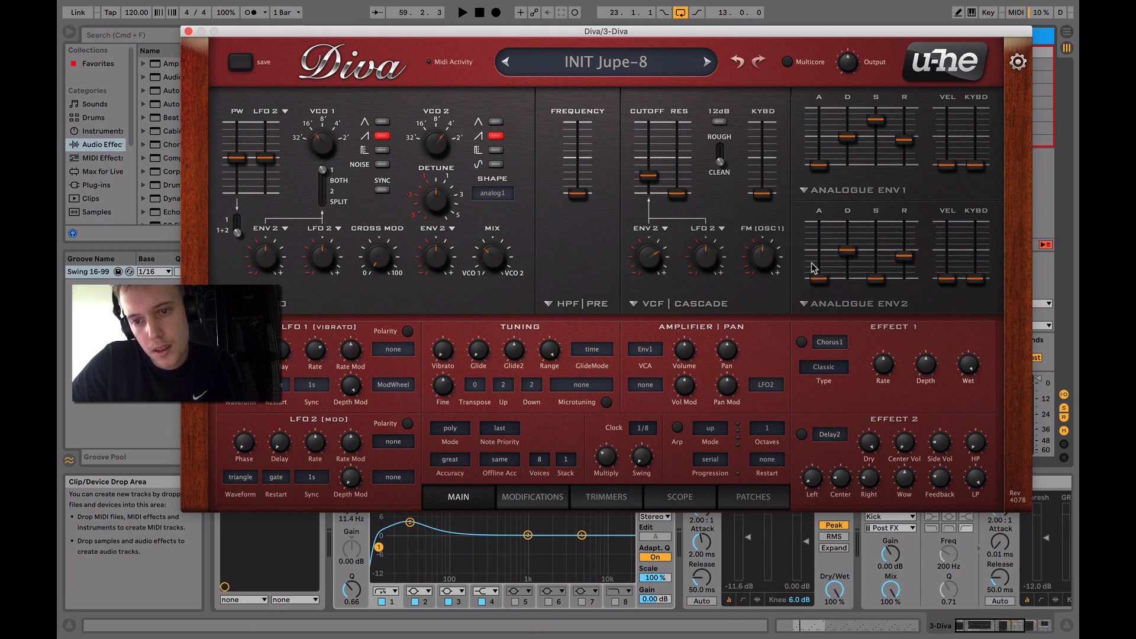
{"action": "mouse_move", "coordinate": [656, 262]}
{"action": "left_mouse_down"}
{"action": "mouse_move", "coordinate": [653, 239]}
{"action": "mouse_move", "coordinate": [654, 264]}
{"action": "left_mouse_up"}
{"action": "key", "text": "space"}
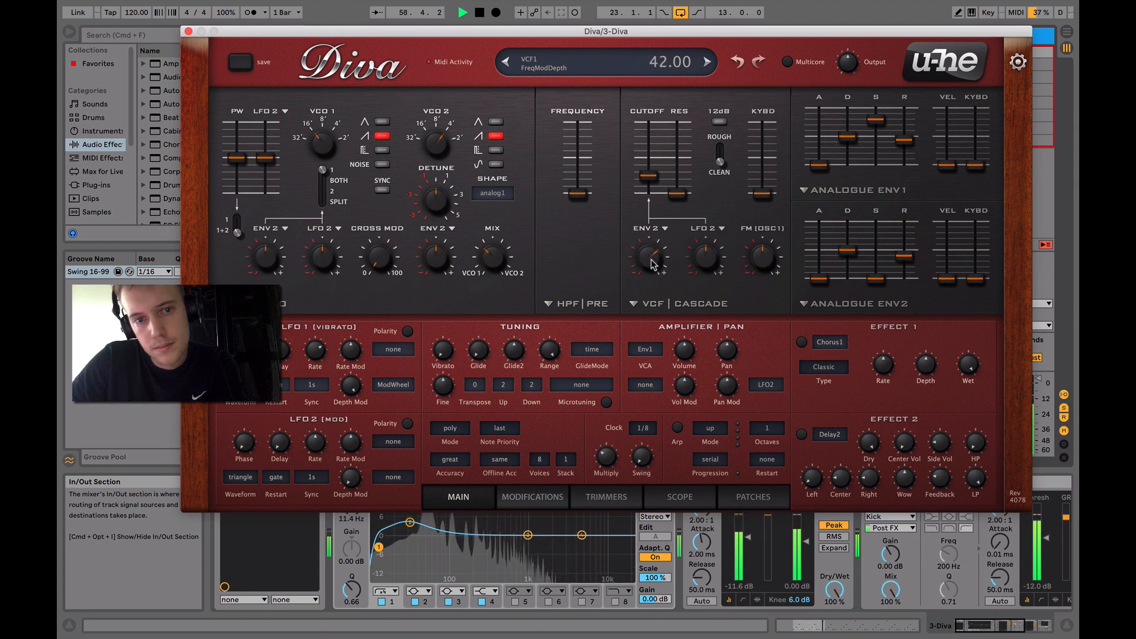
{"action": "key", "text": "space"}
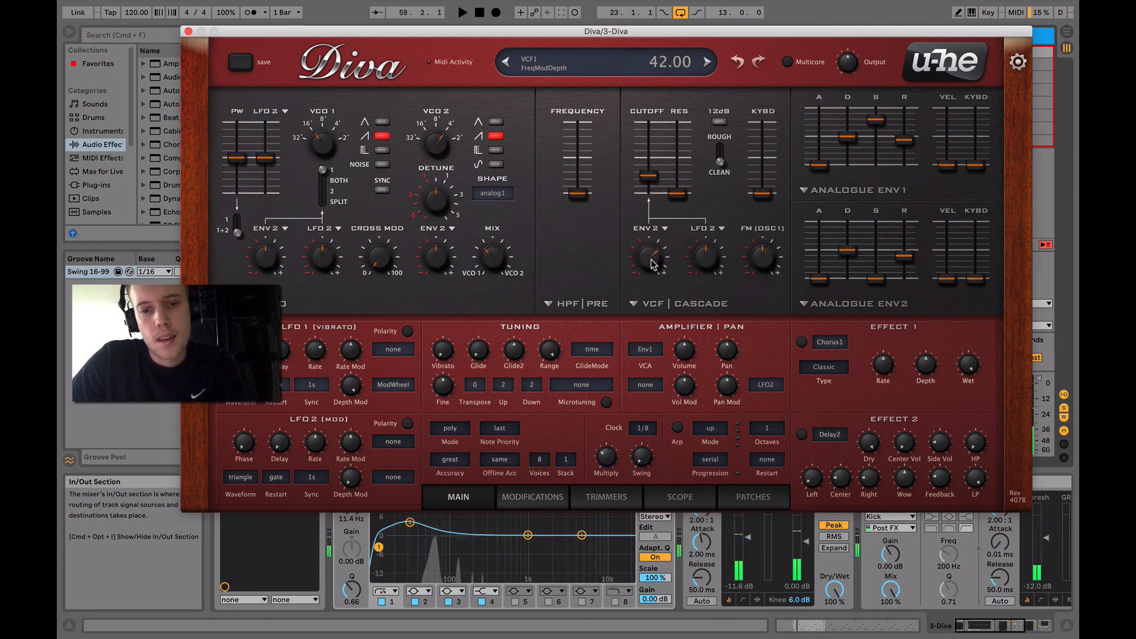
Check Diva's oscillator models, keep Dual VCO, audition the sound and close the synth's interface
{"action": "left_click", "coordinate": [286, 303]}
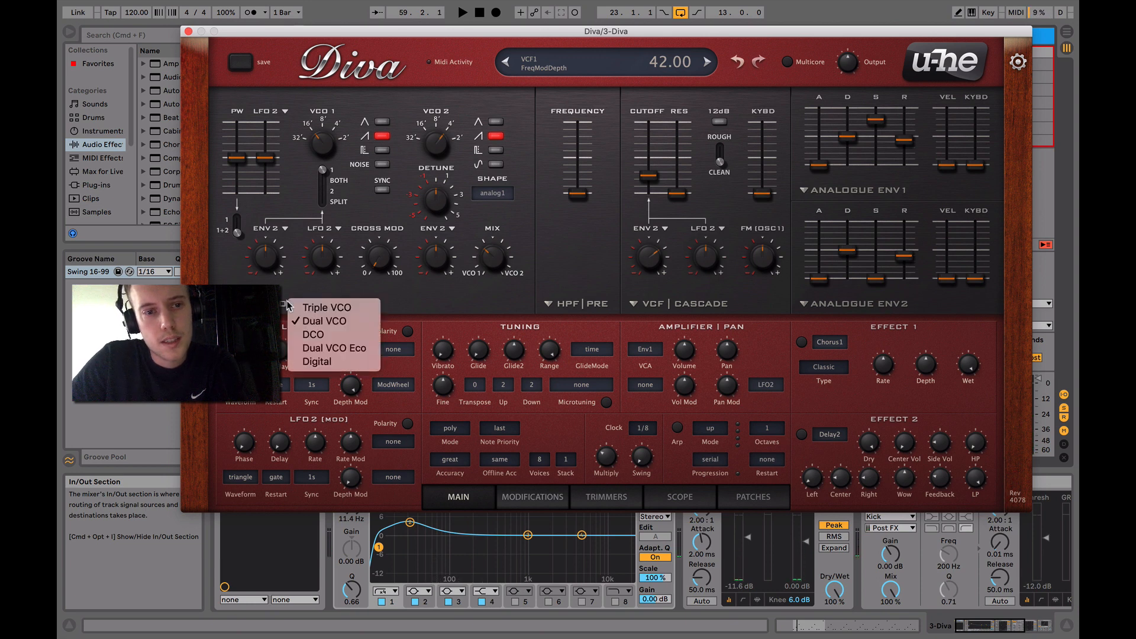
{"action": "left_click", "coordinate": [312, 321]}
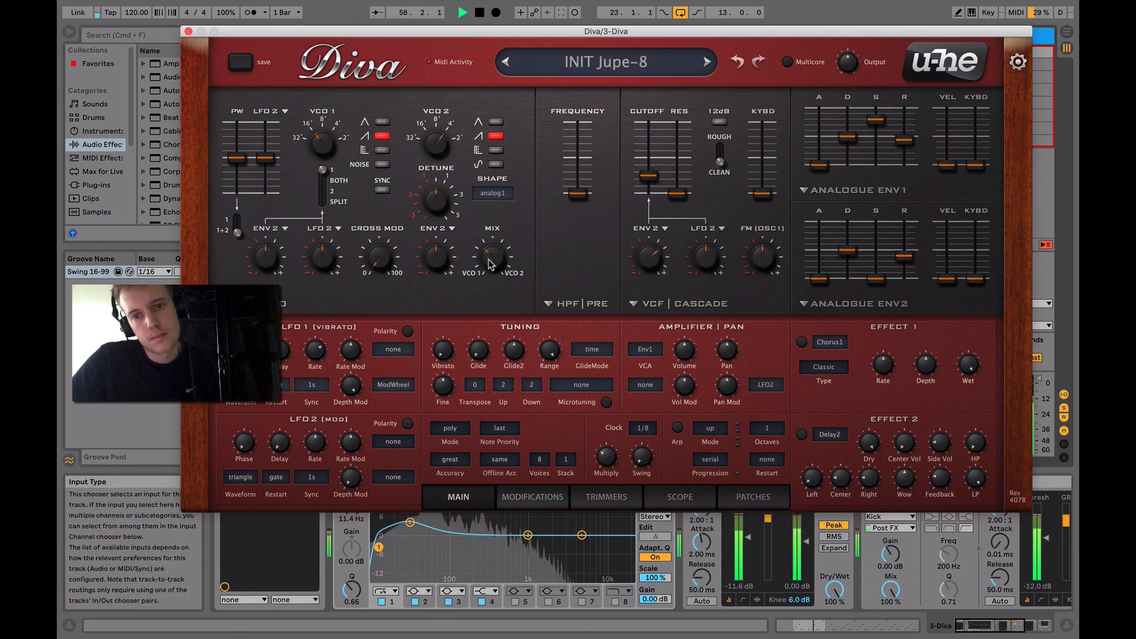
{"action": "key", "text": "space"}
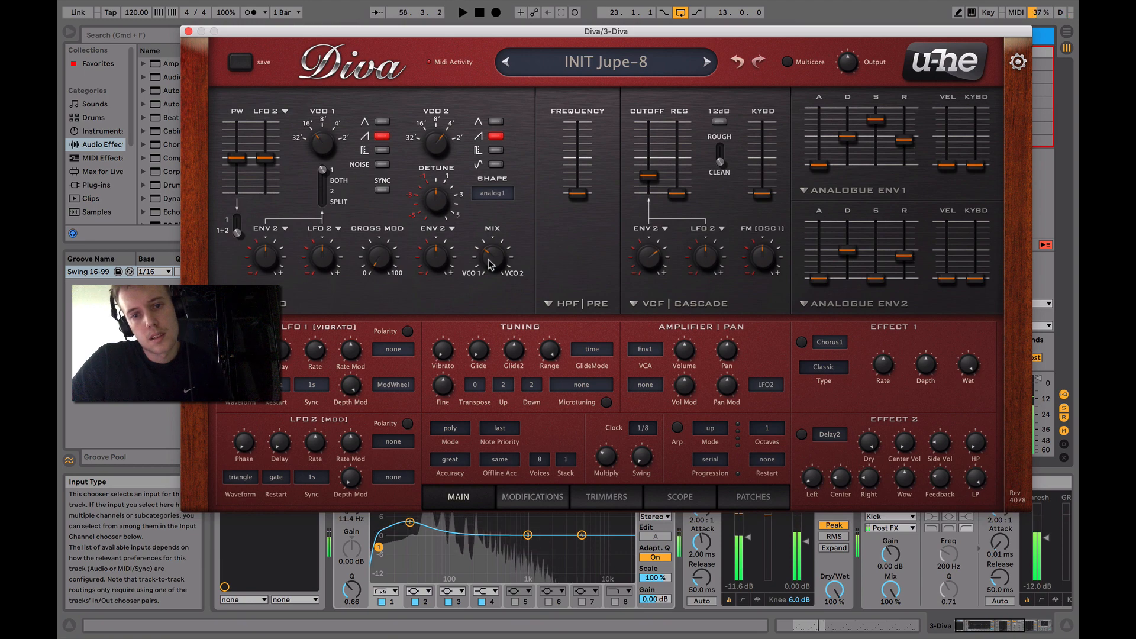
{"action": "left_click", "coordinate": [189, 30]}
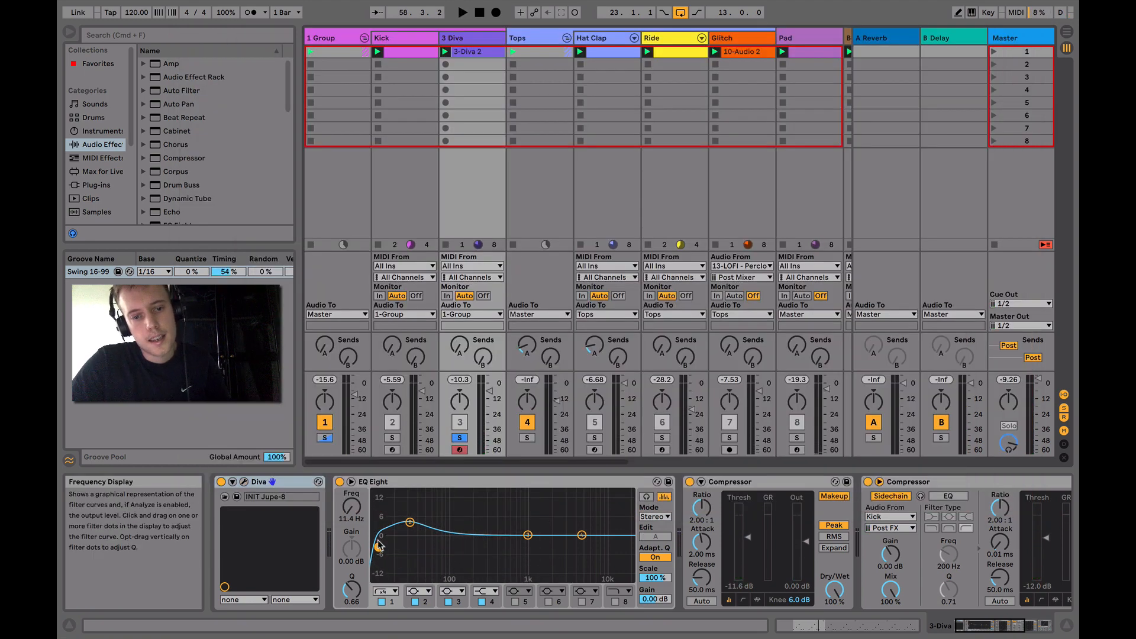
Set the second band of the 3 Diva track's EQ Eight to 35.2 Hz and 4.34 dB, and review its compressors and Saturator
{"action": "left_click_drag", "start_coordinate": [379, 550], "coordinate": [418, 527]}
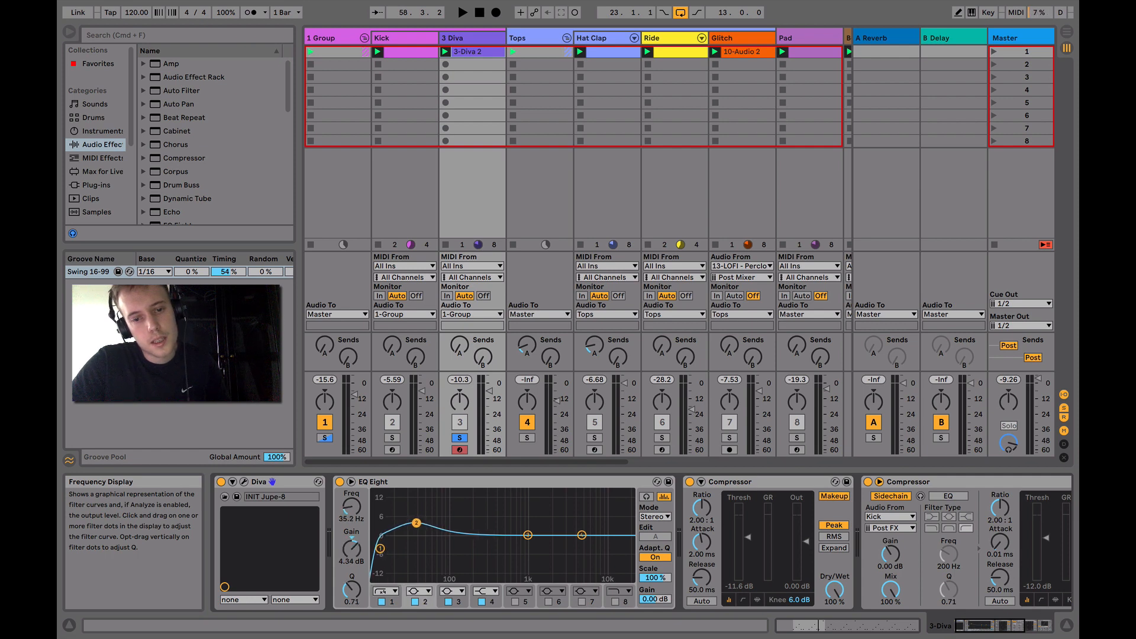
{"action": "scroll", "coordinate": [577, 525], "scroll_direction": "right", "scroll_amount": 5}
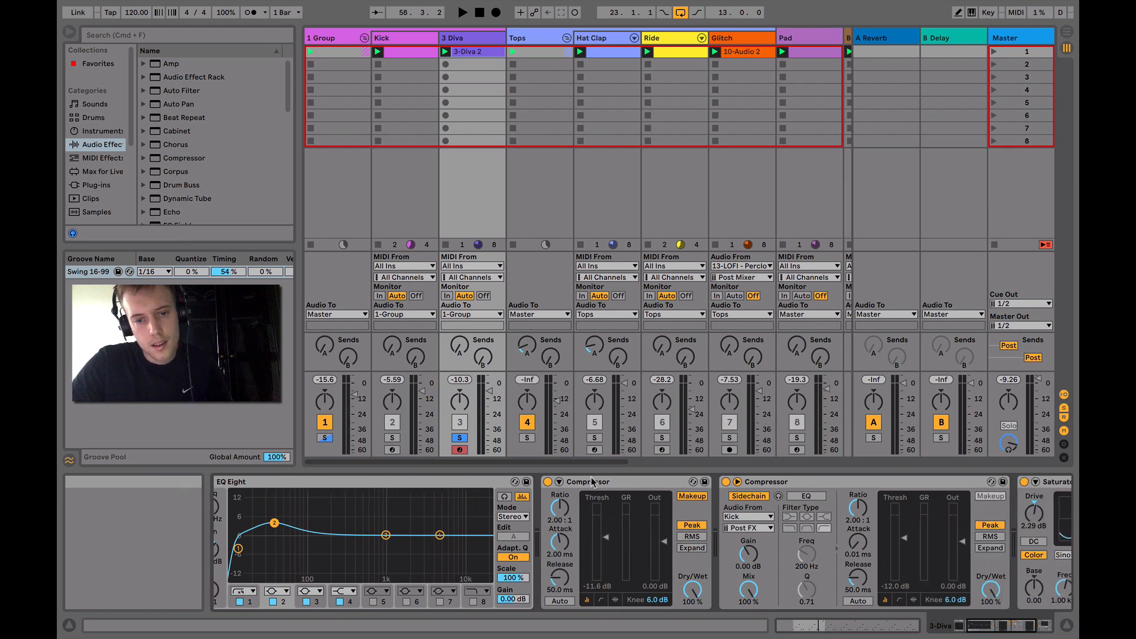
{"action": "scroll", "coordinate": [688, 505], "scroll_direction": "right", "scroll_amount": 6}
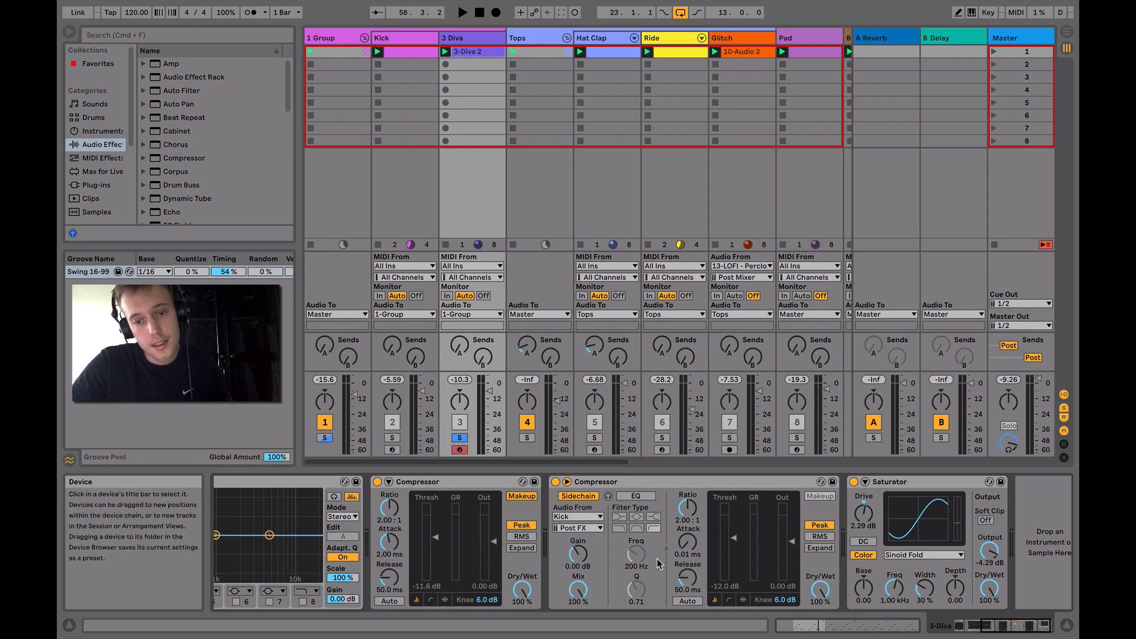
{"action": "key", "text": "space"}
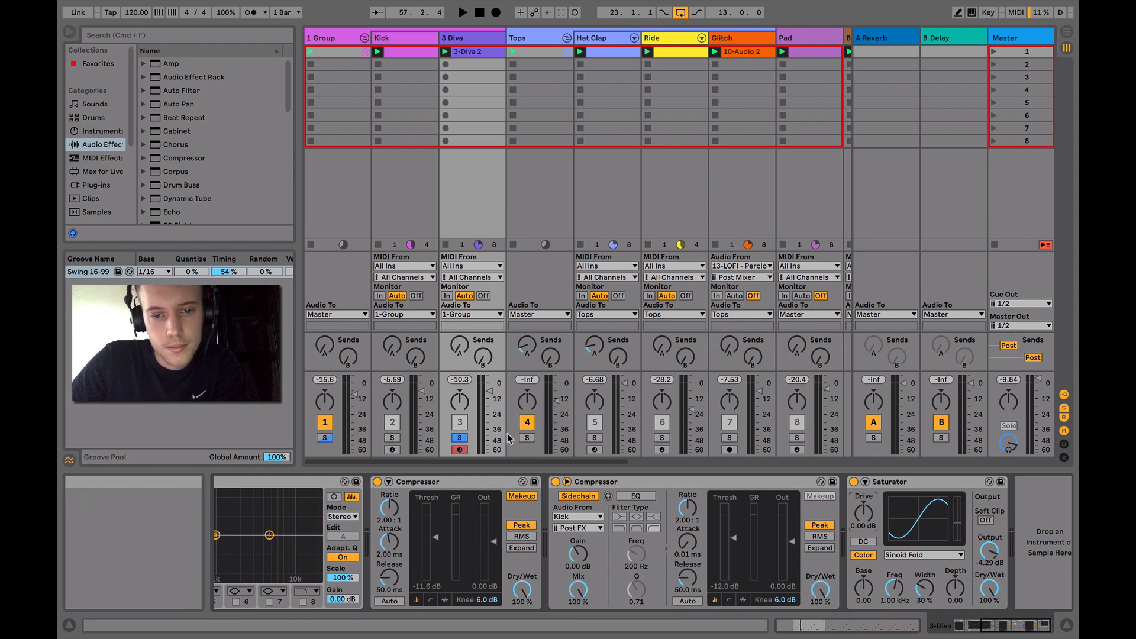
Solo and audition the whole 1 Group track, and open the 3-Diva 2 clip to view its MIDI notes
{"action": "left_click", "coordinate": [332, 37]}
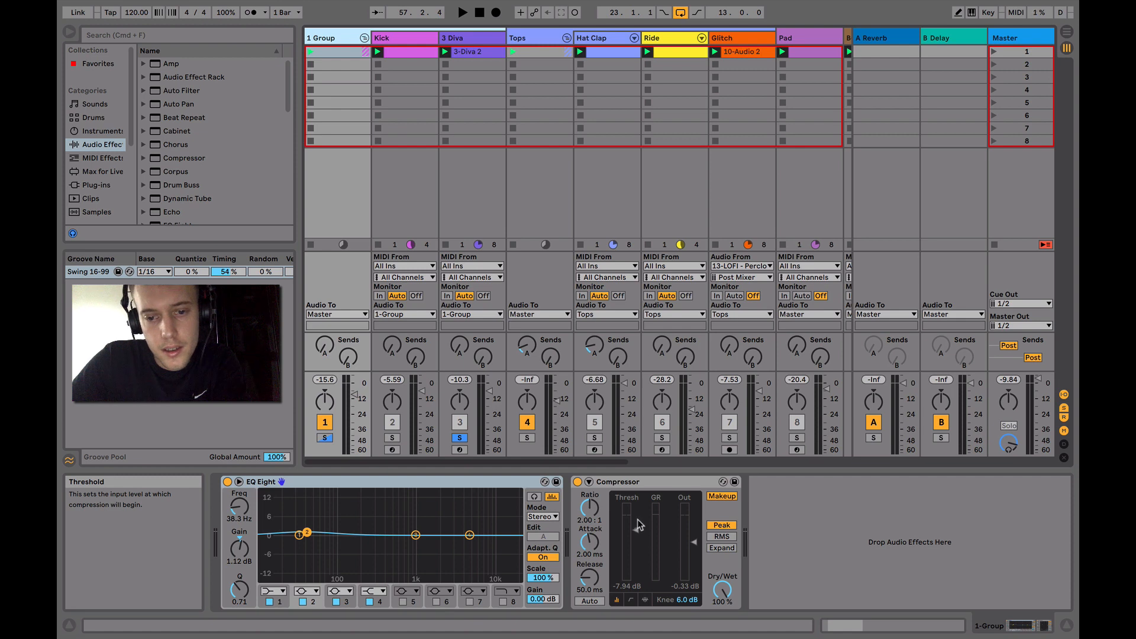
{"action": "left_click", "coordinate": [325, 438]}
{"action": "key", "text": "space"}
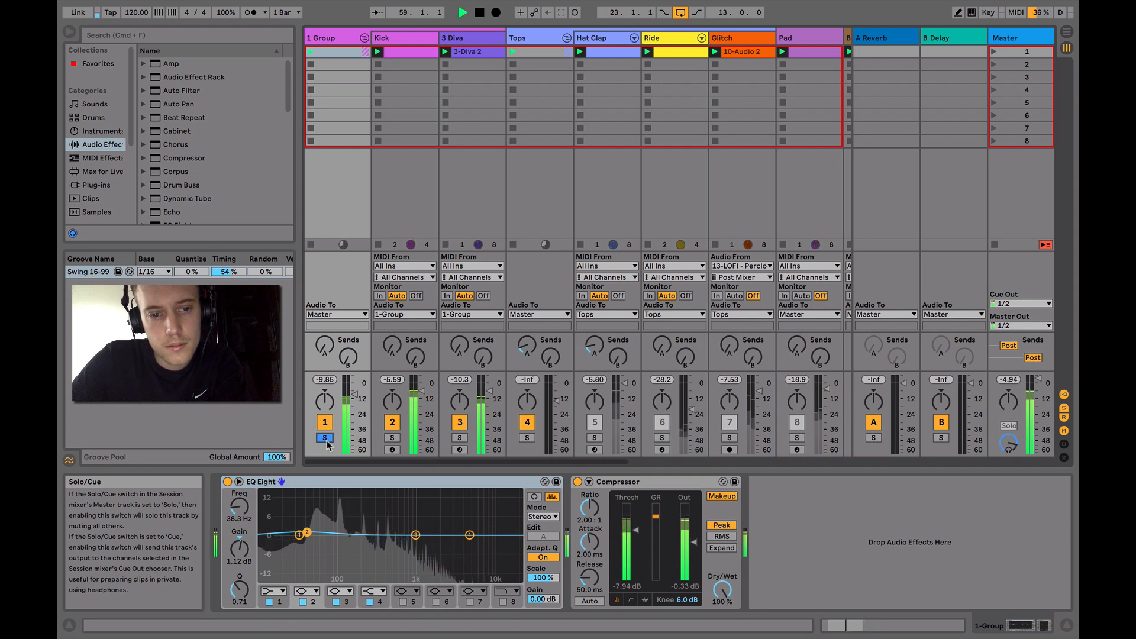
{"action": "key", "text": "space"}
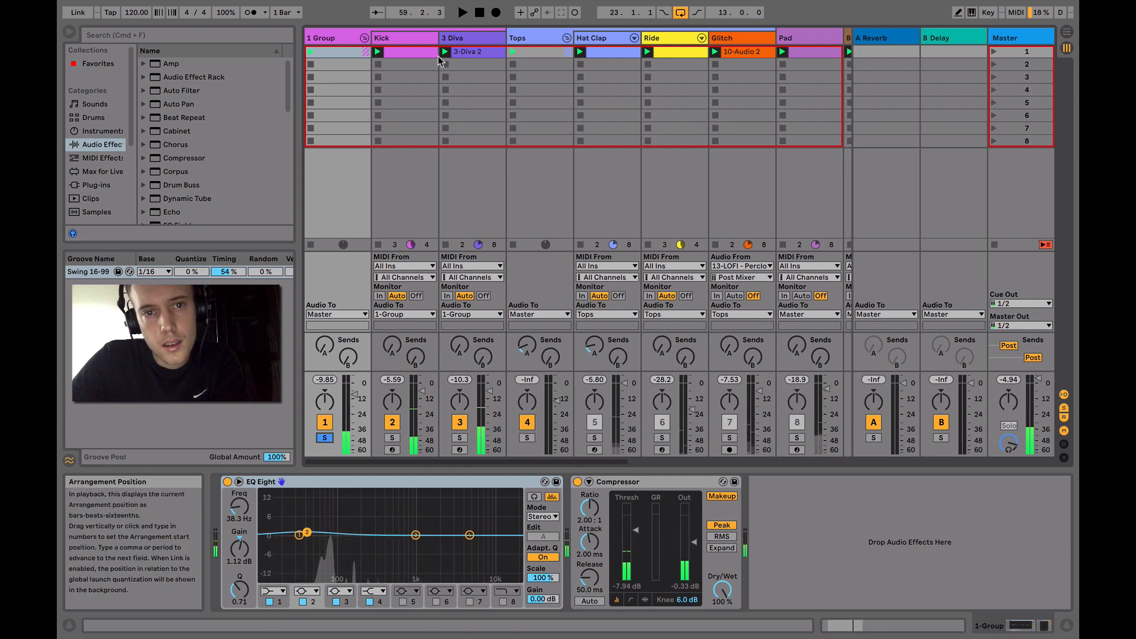
{"action": "left_click", "coordinate": [467, 52]}
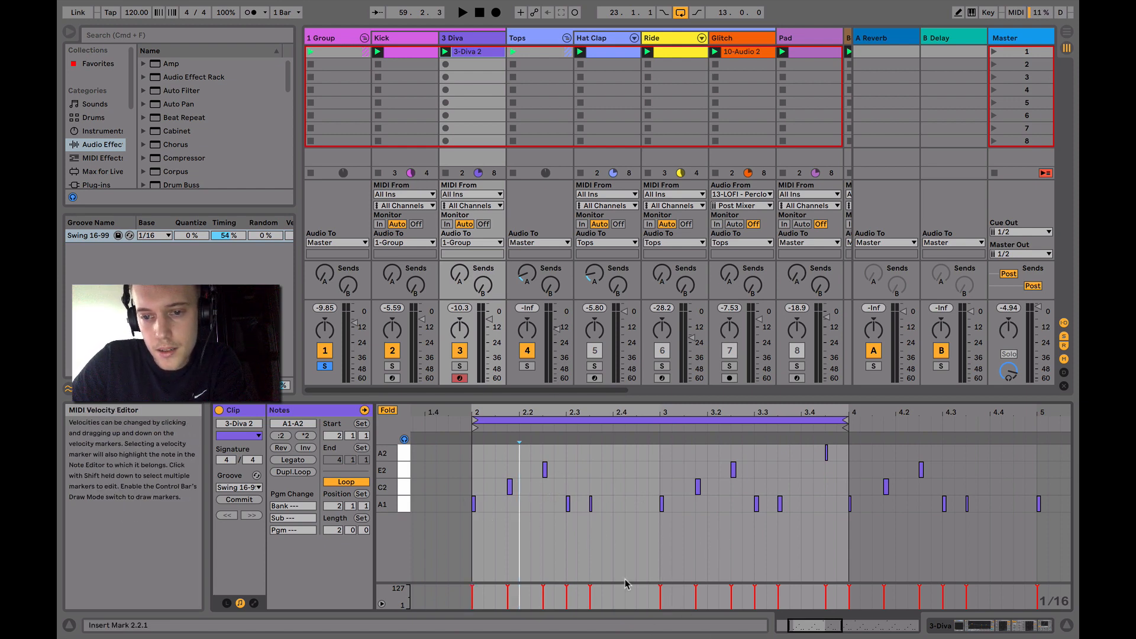
{"action": "scroll", "coordinate": [626, 584], "scroll_direction": "left", "scroll_amount": 2}
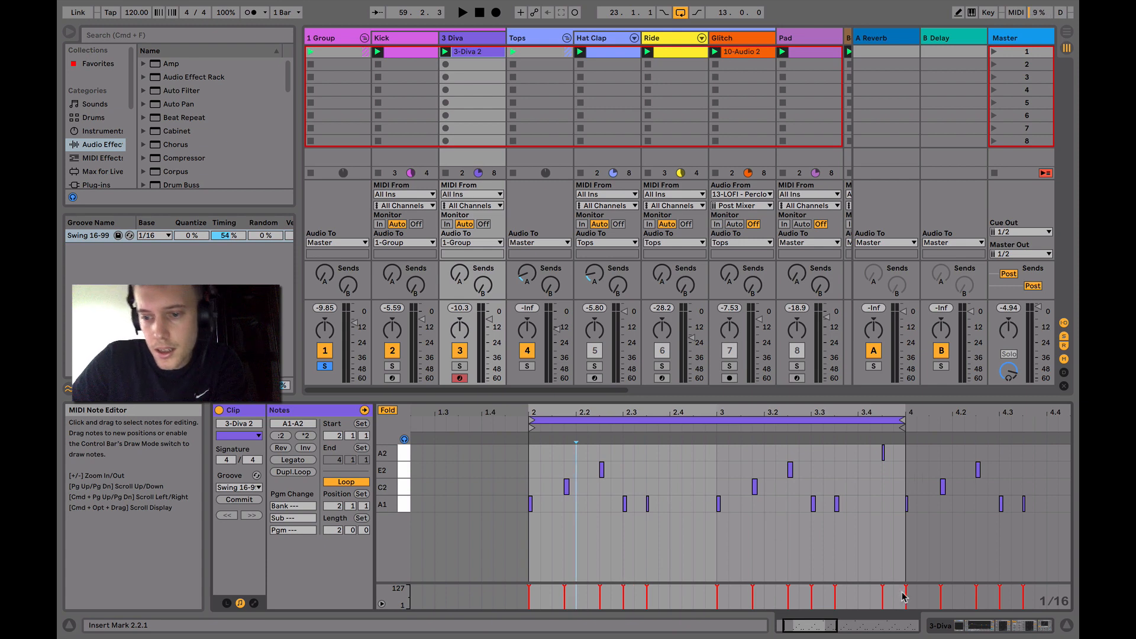
Select and solo the Tops group, and audition its Hat Clap, Ride and Glitch tracks together
{"action": "left_click", "coordinate": [540, 52], "text": "shift"}
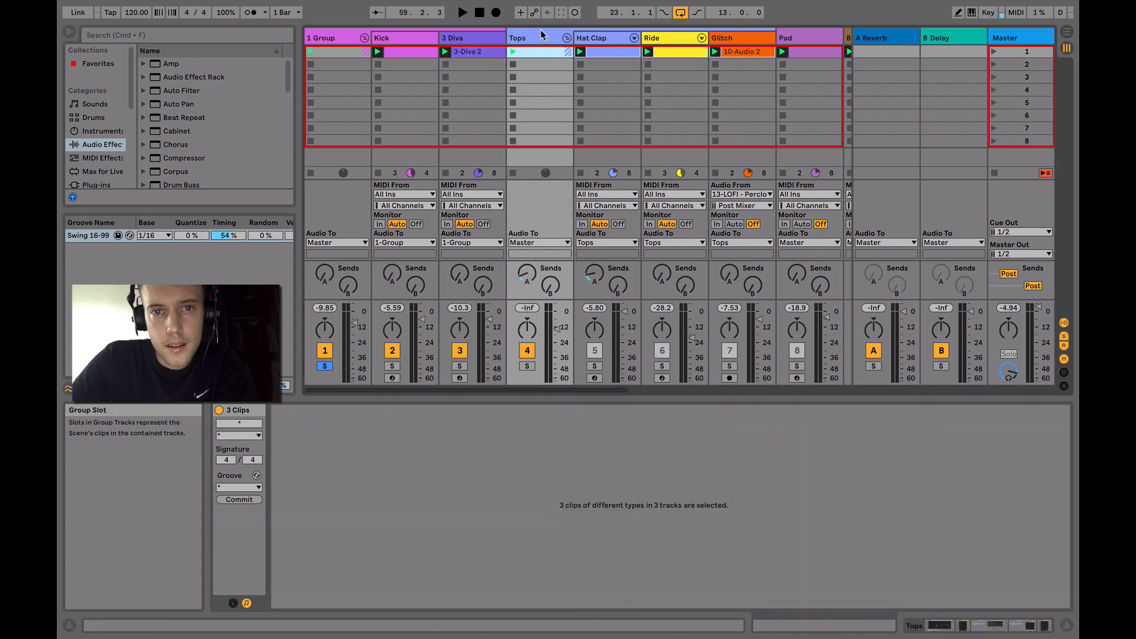
{"action": "left_click", "coordinate": [528, 366]}
{"action": "key", "text": "space"}
{"action": "scroll", "coordinate": [528, 368], "scroll_direction": "right", "scroll_amount": 10}
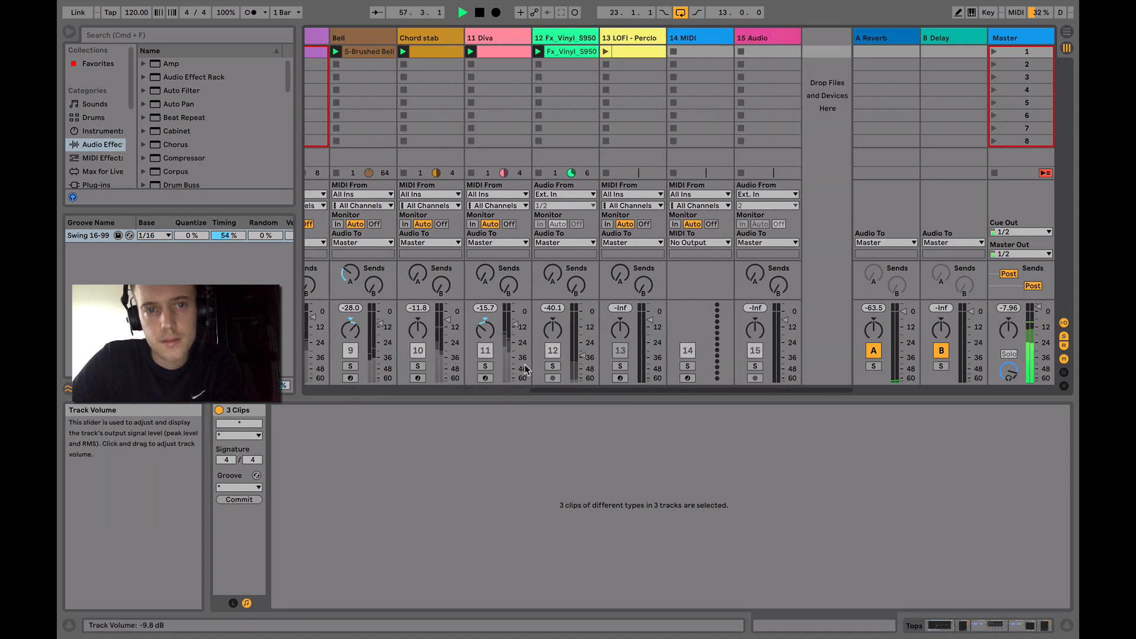
{"action": "scroll", "coordinate": [526, 369], "scroll_direction": "left", "scroll_amount": 3}
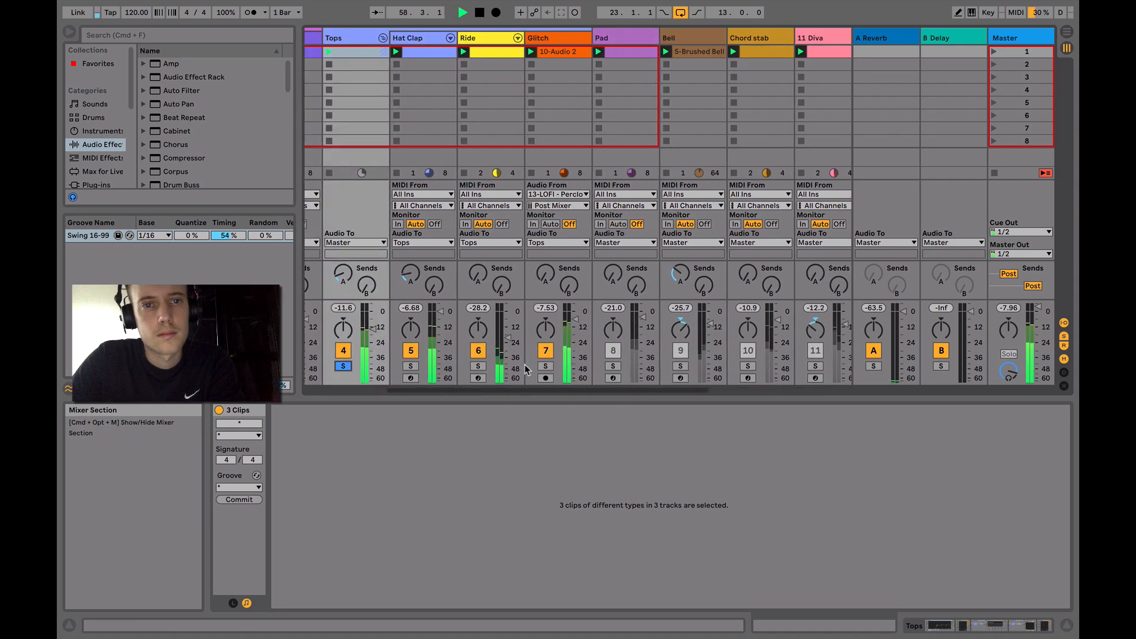
{"action": "key", "text": "space"}
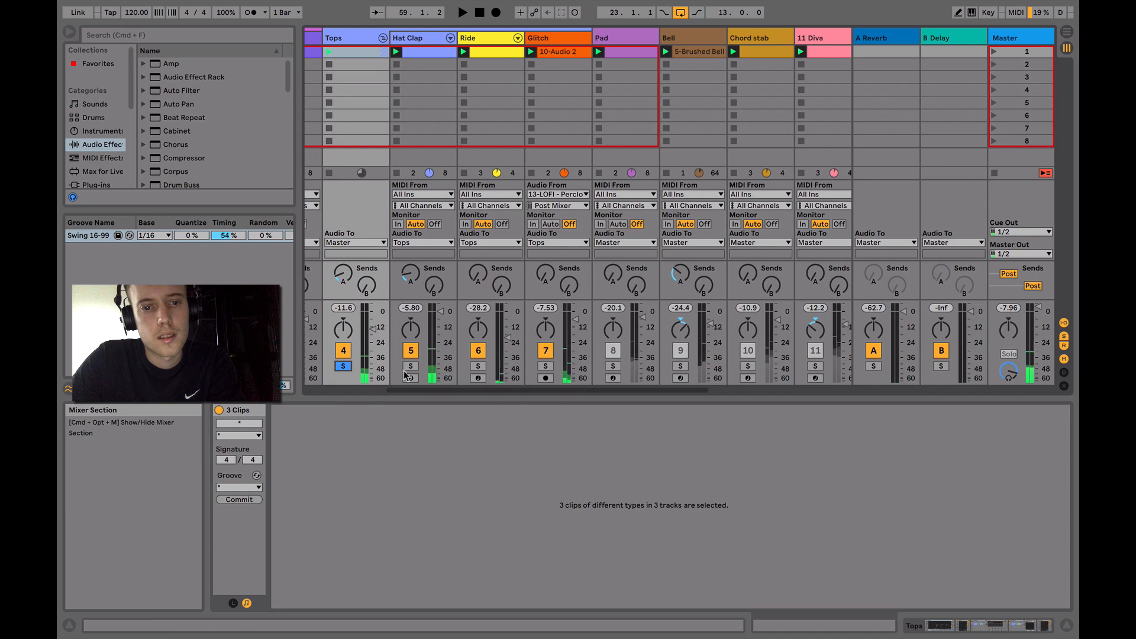
Solo the Hat Clap track, open its clip's MIDI notes and audition the pattern
{"action": "left_click", "coordinate": [418, 40]}
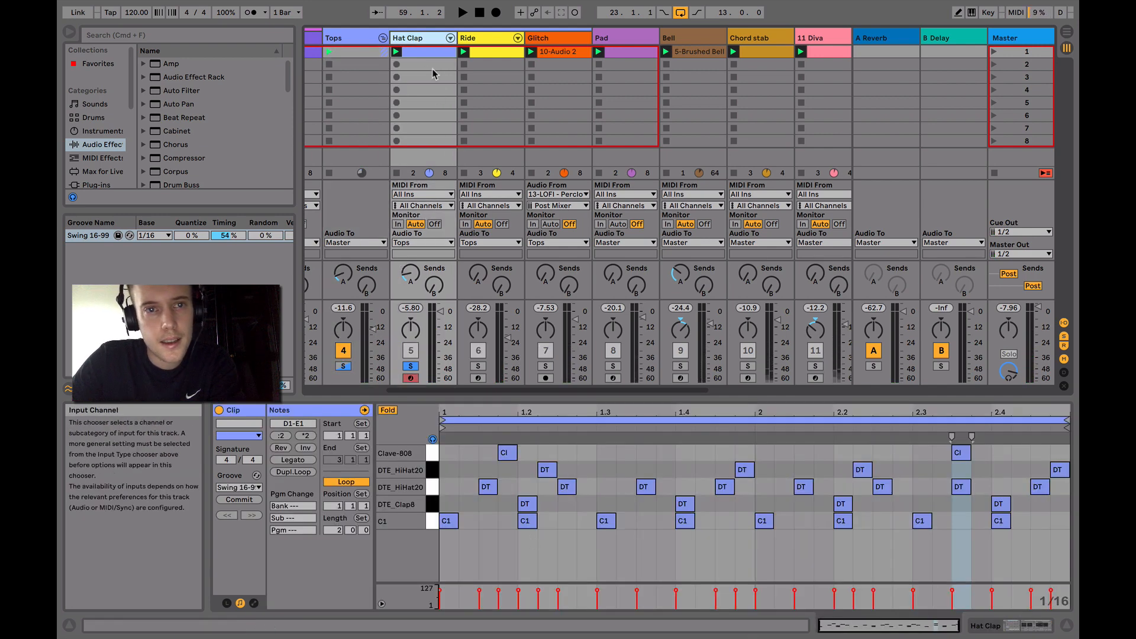
{"action": "left_click", "coordinate": [424, 53]}
{"action": "key", "text": "space"}
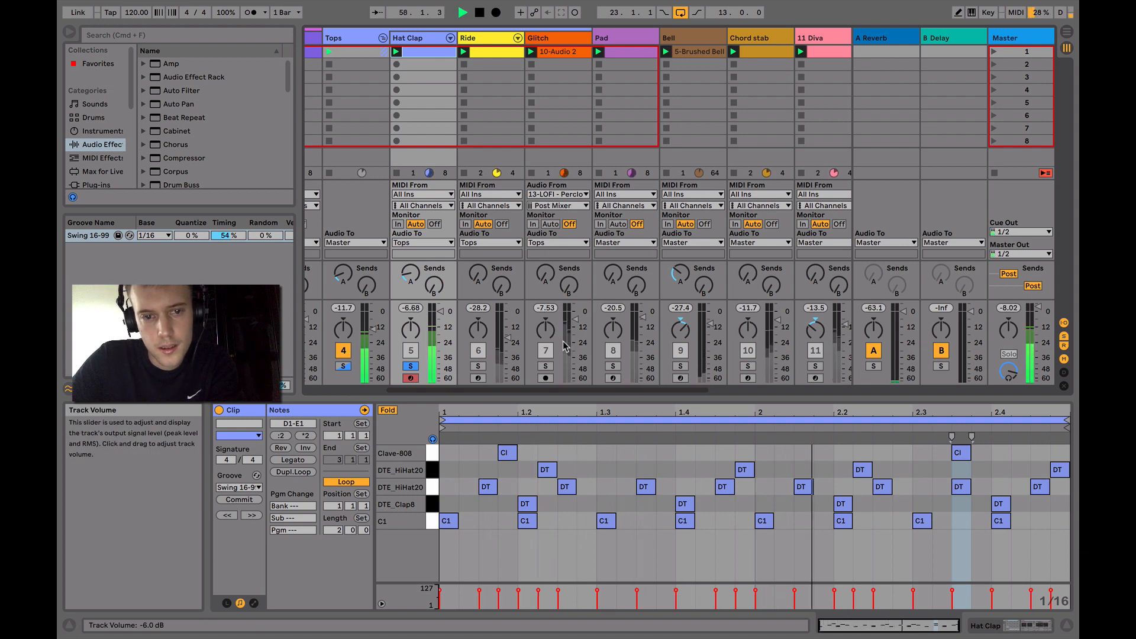
{"action": "key", "text": "space"}
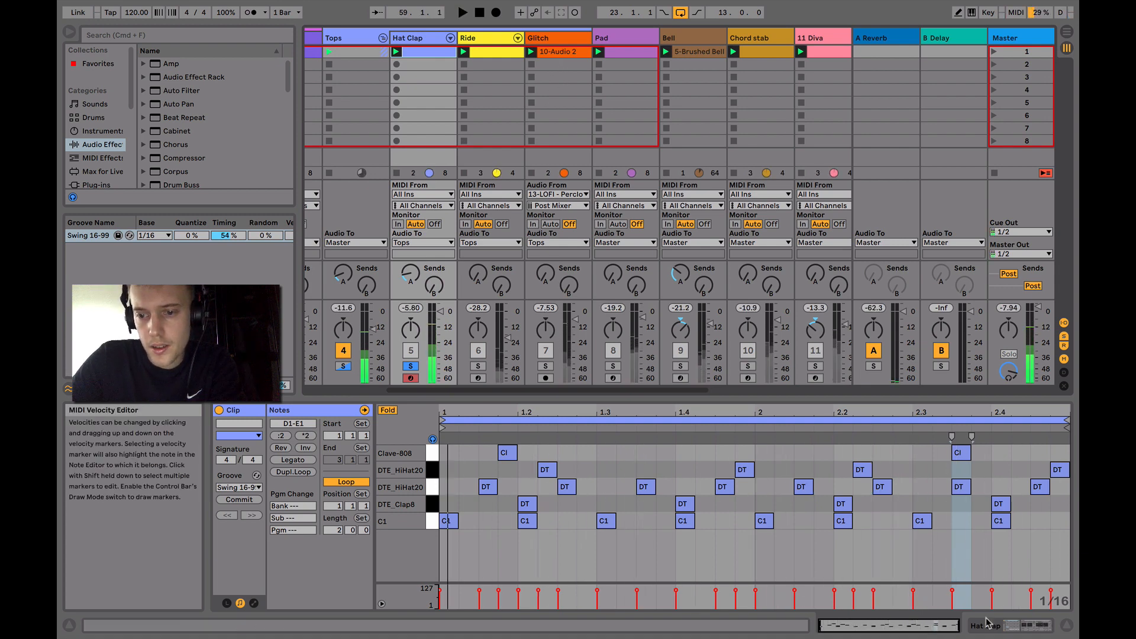
Show the Hat Clap track's Drum Rack and preview the clap, both hi-hat and Clave-808 pads
{"action": "left_click", "coordinate": [1029, 625]}
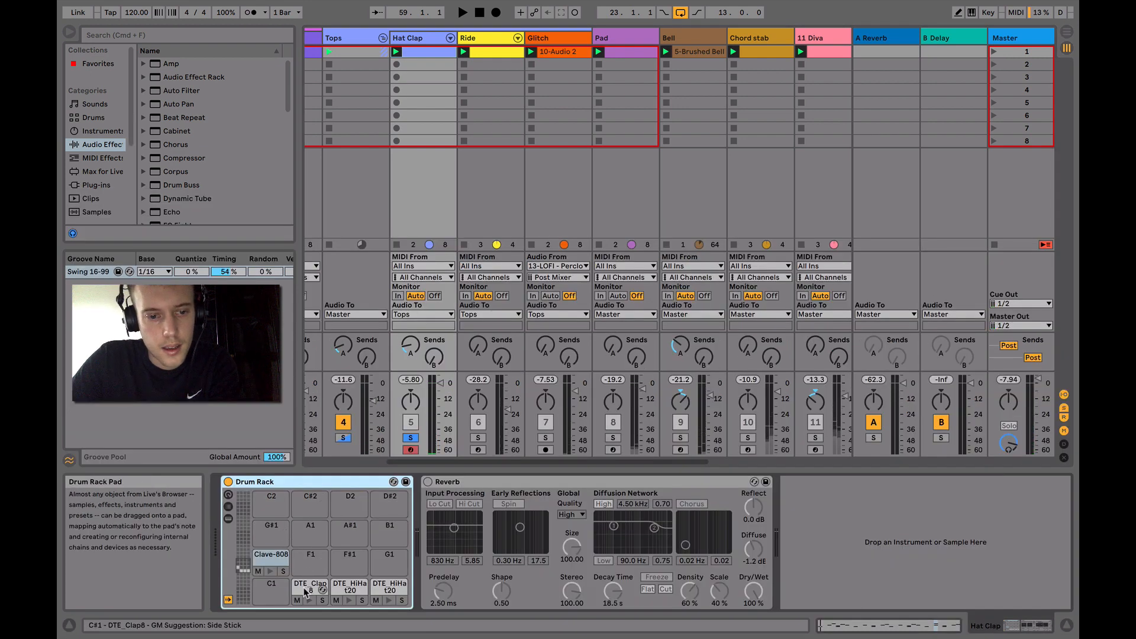
{"action": "key", "text": "space"}
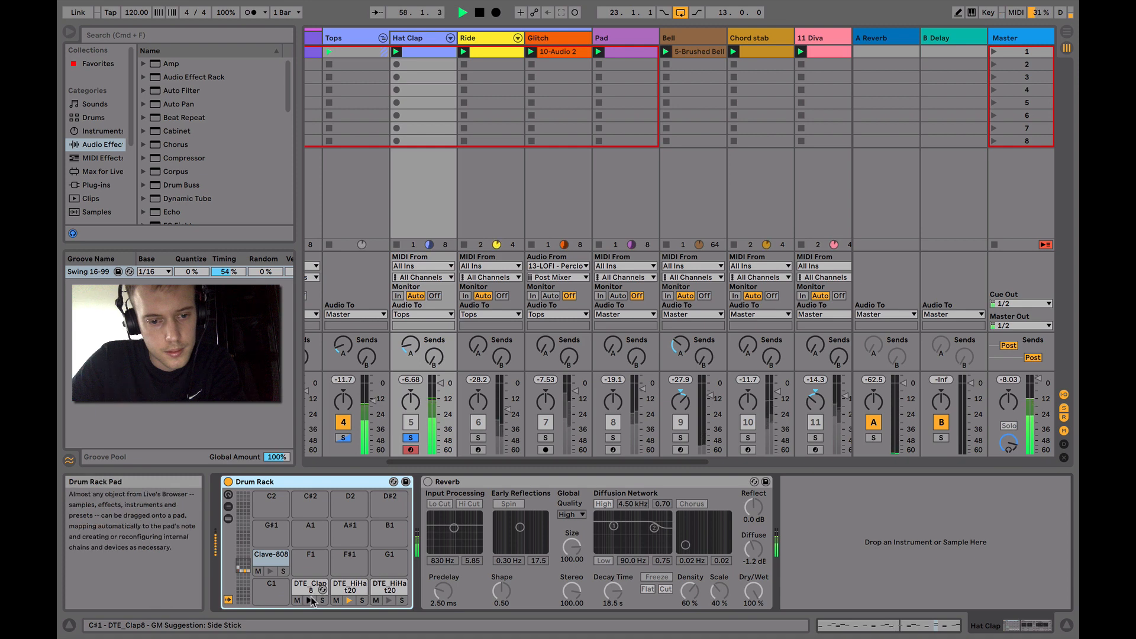
{"action": "left_click", "coordinate": [310, 601]}
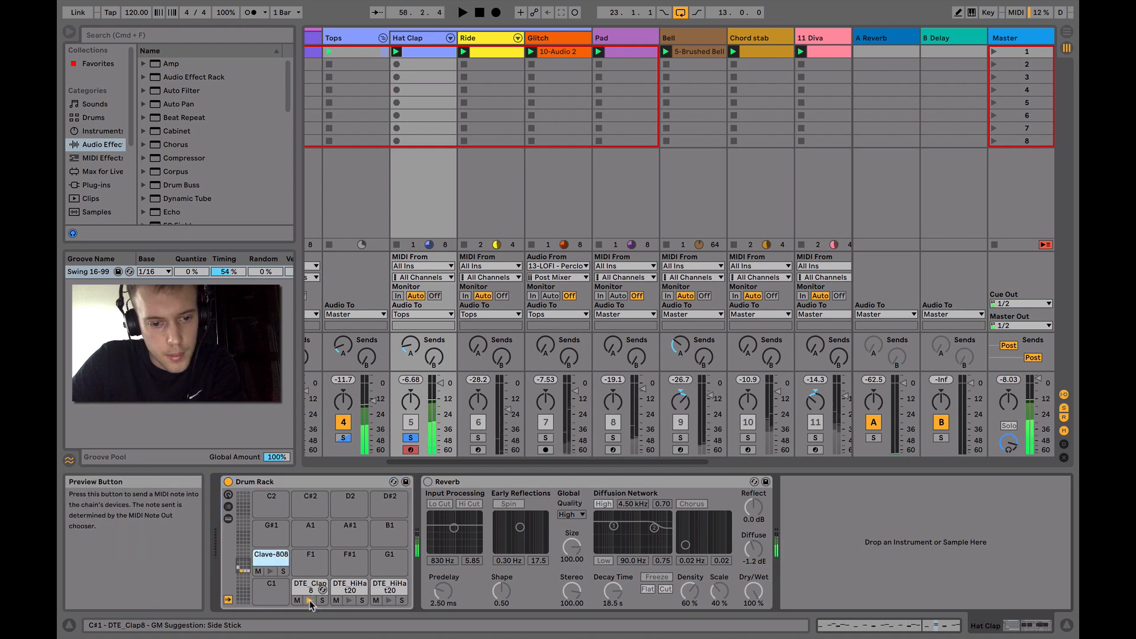
{"action": "left_click", "coordinate": [349, 601]}
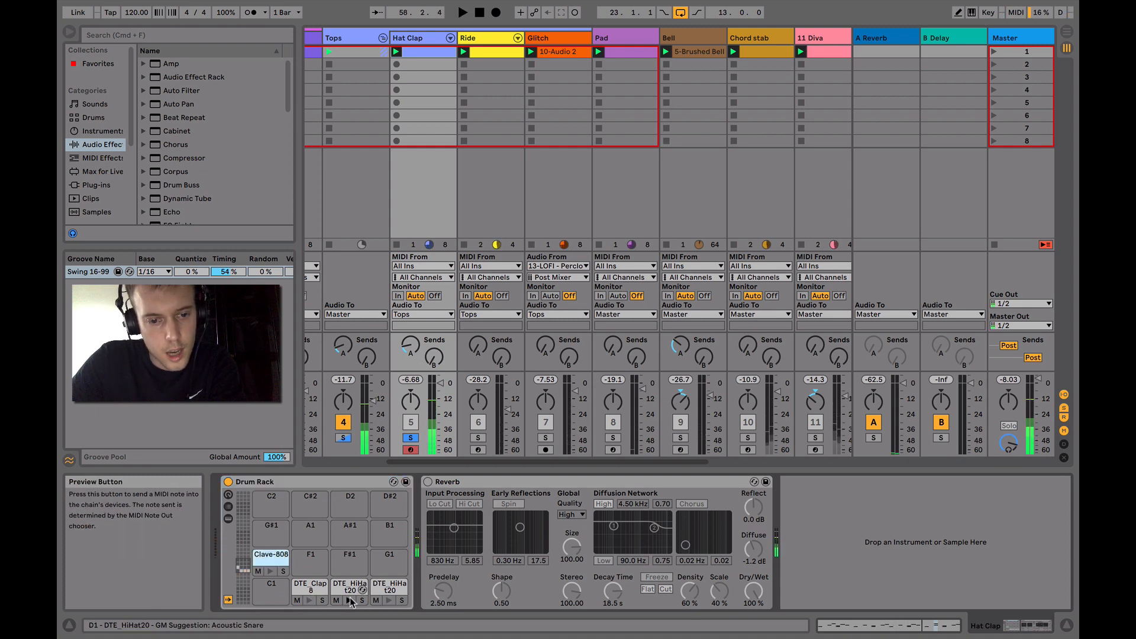
{"action": "left_click", "coordinate": [388, 601]}
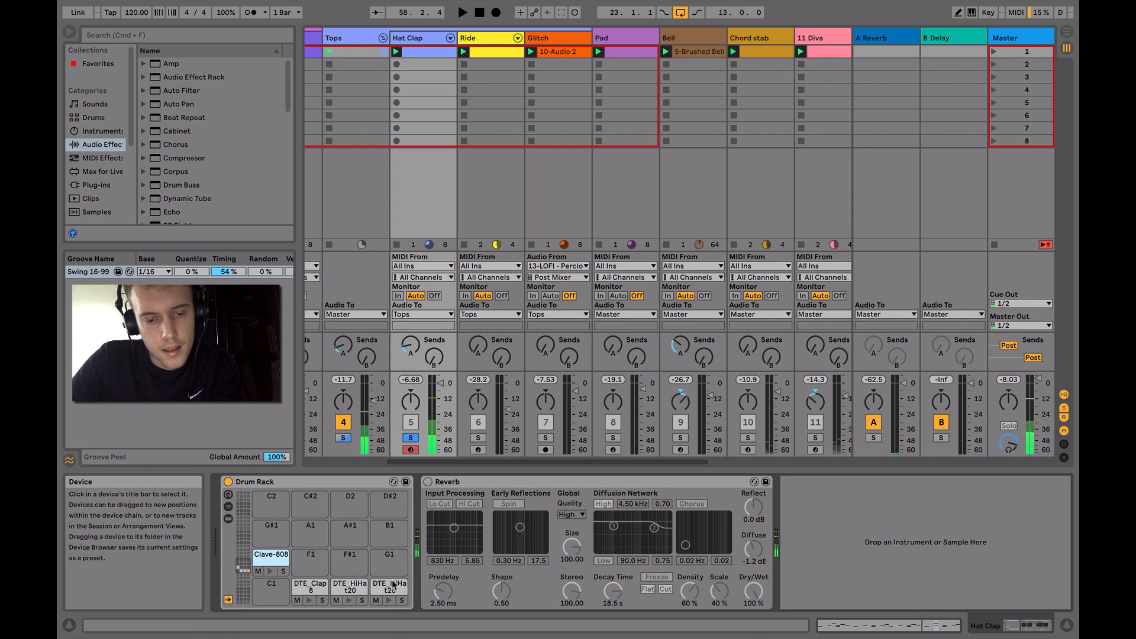
{"action": "left_click", "coordinate": [386, 592]}
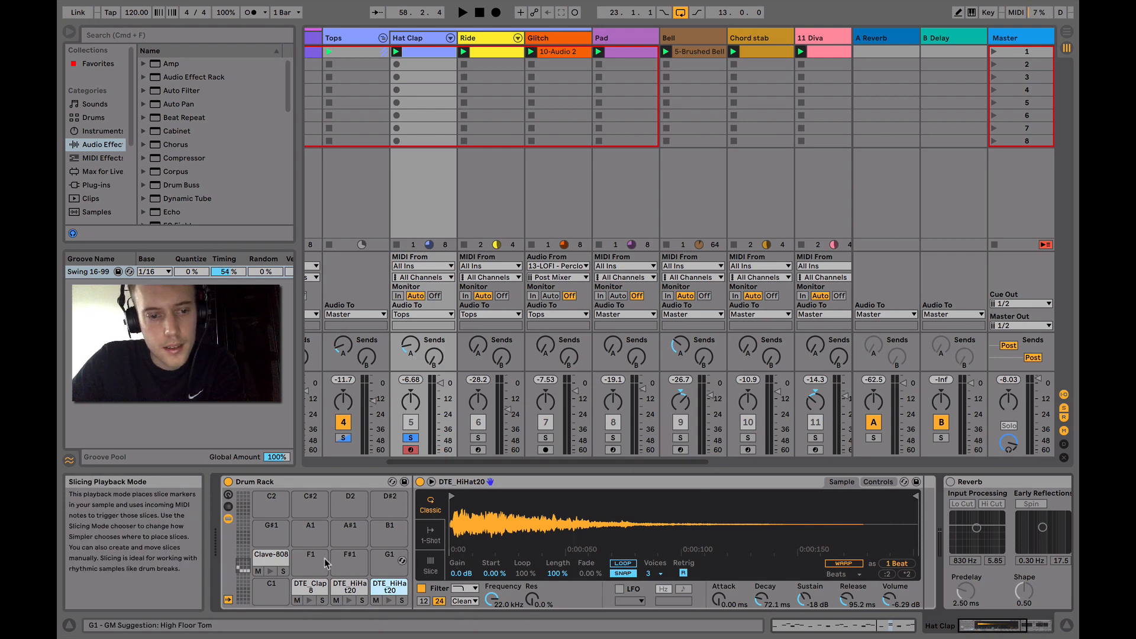
{"action": "left_click", "coordinate": [270, 572]}
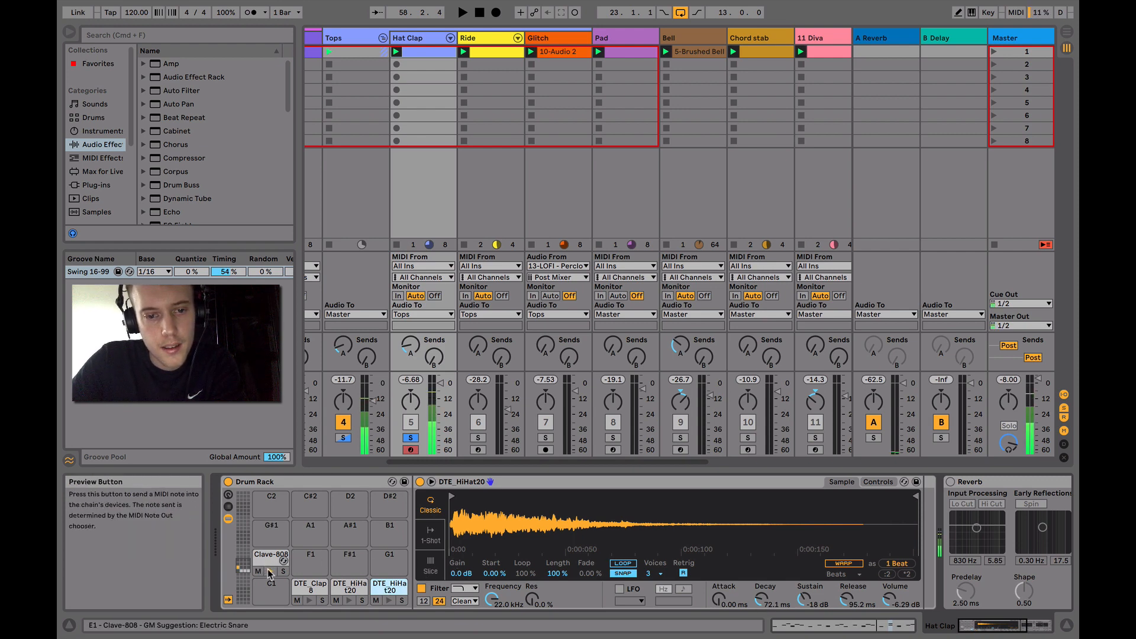
Play the Hat Clap pattern again while viewing the notes in its clip
{"action": "key", "text": "space"}
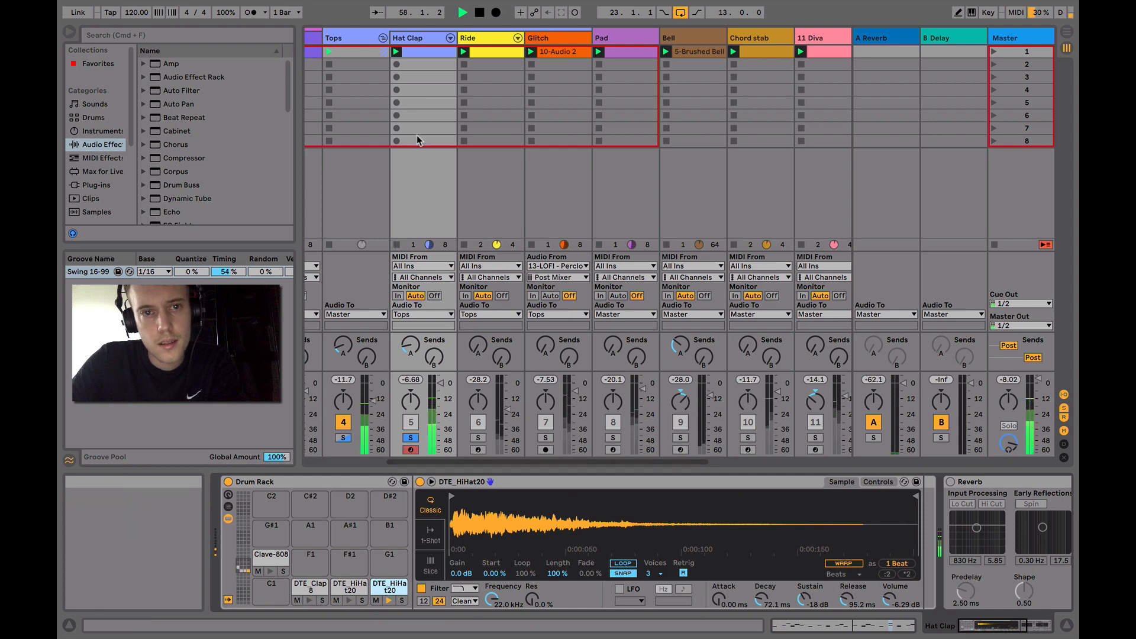
{"action": "double_click", "coordinate": [417, 53]}
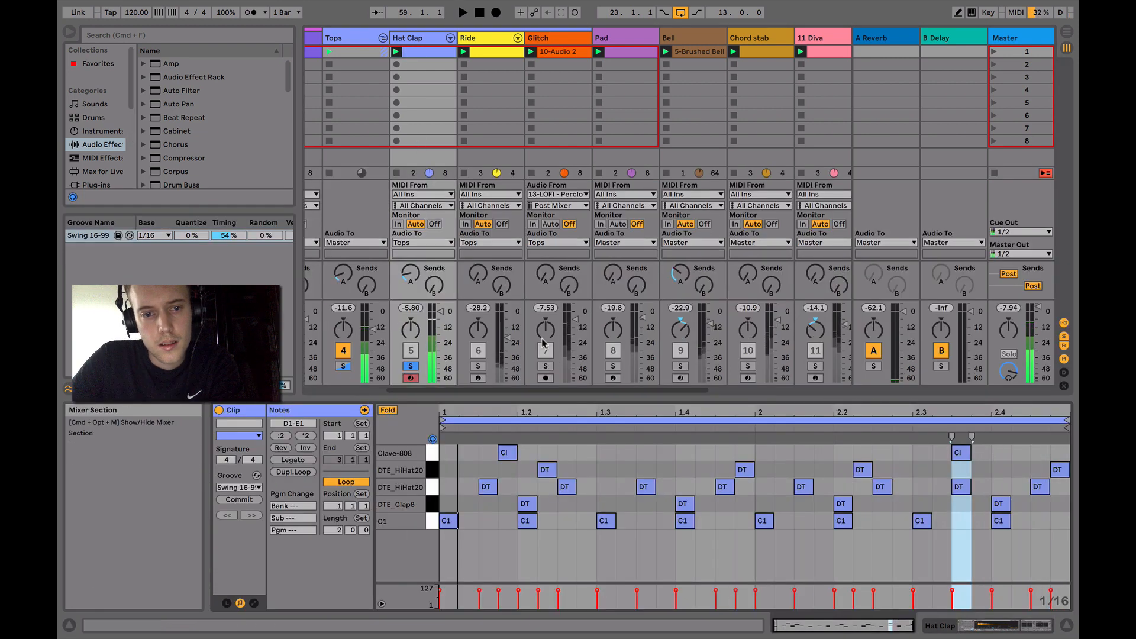
{"action": "key", "text": "space"}
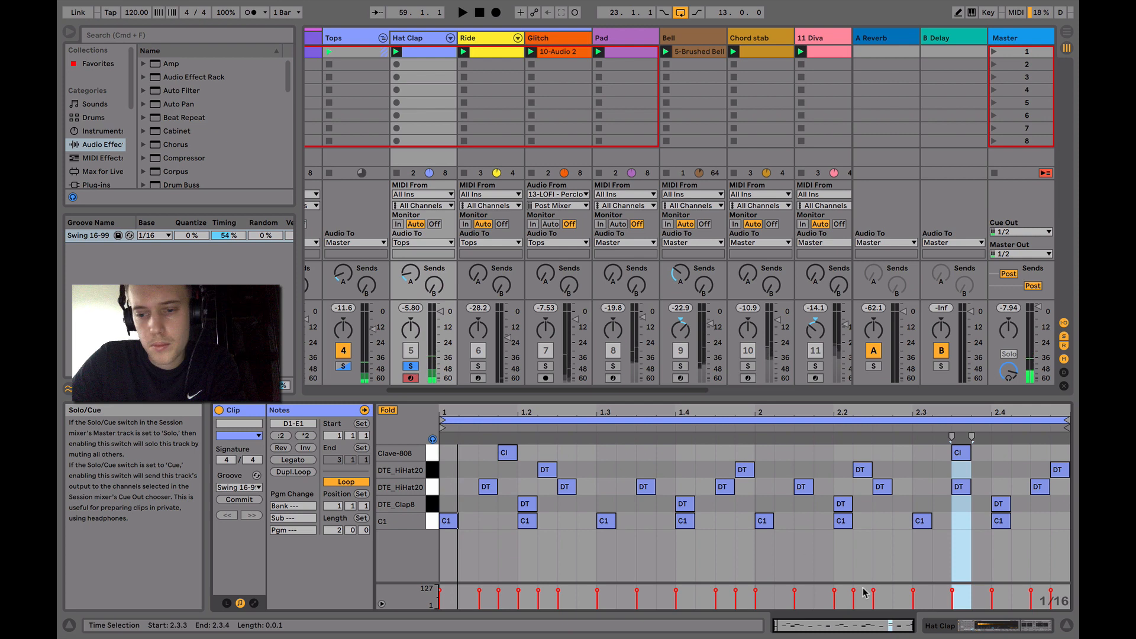
Delete the Reverb device from the Hat Clap track's chain and set the track's A Reverb send to -42.0 dB
{"action": "left_click", "coordinate": [1006, 628]}
{"action": "scroll", "coordinate": [832, 551], "scroll_direction": "right", "scroll_amount": 5}
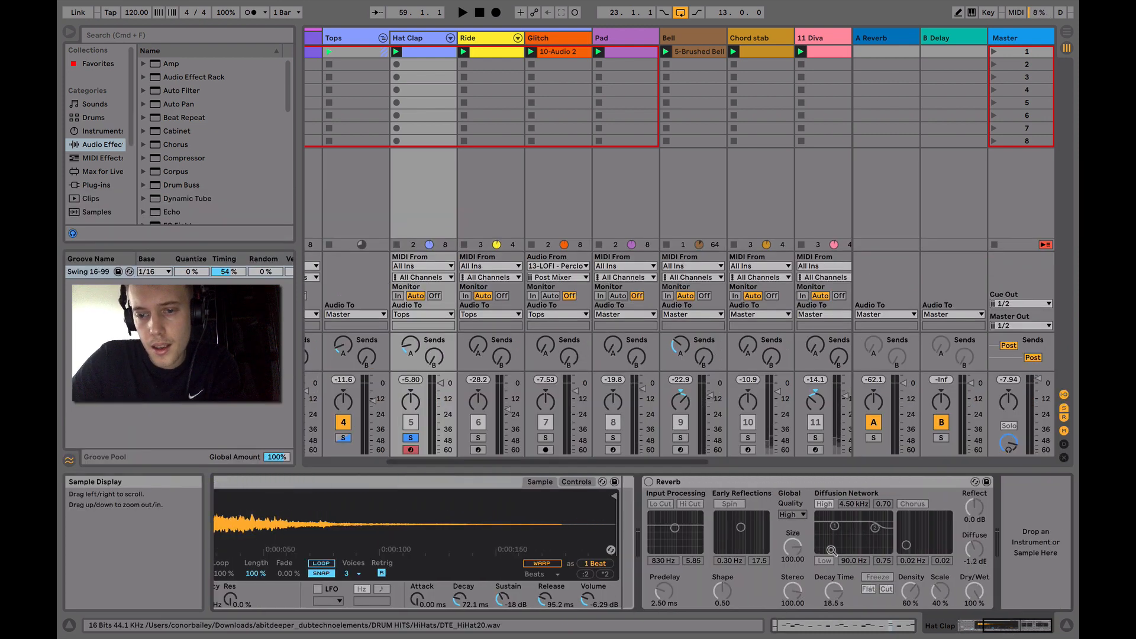
{"action": "scroll", "coordinate": [832, 551], "scroll_direction": "left", "scroll_amount": 5}
{"action": "scroll", "coordinate": [832, 551], "scroll_direction": "right", "scroll_amount": 5}
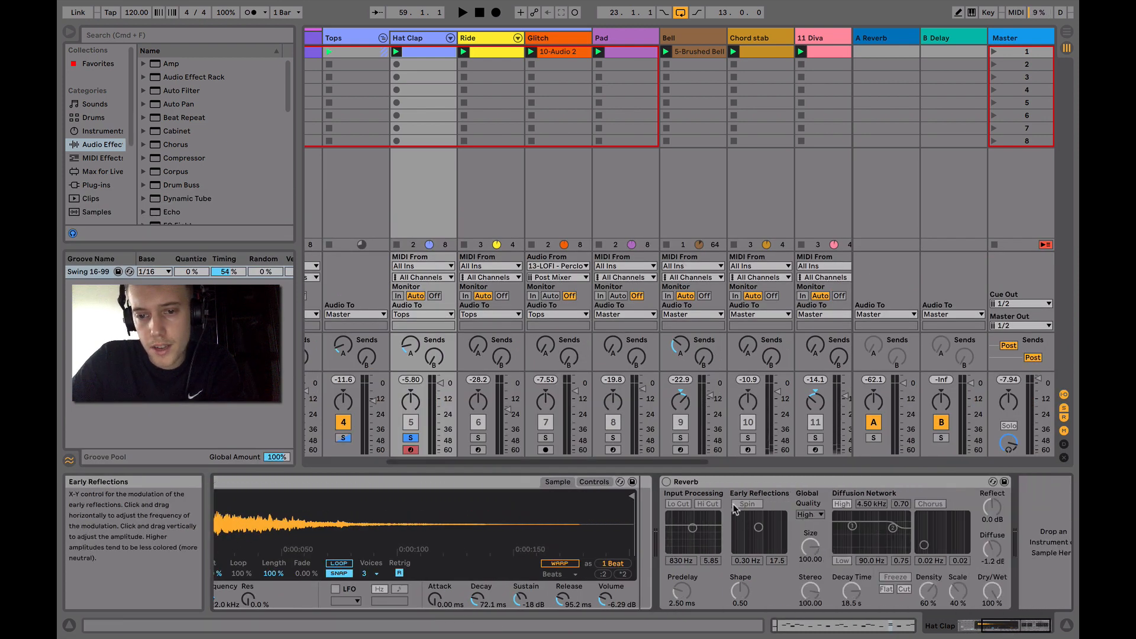
{"action": "left_click", "coordinate": [734, 483]}
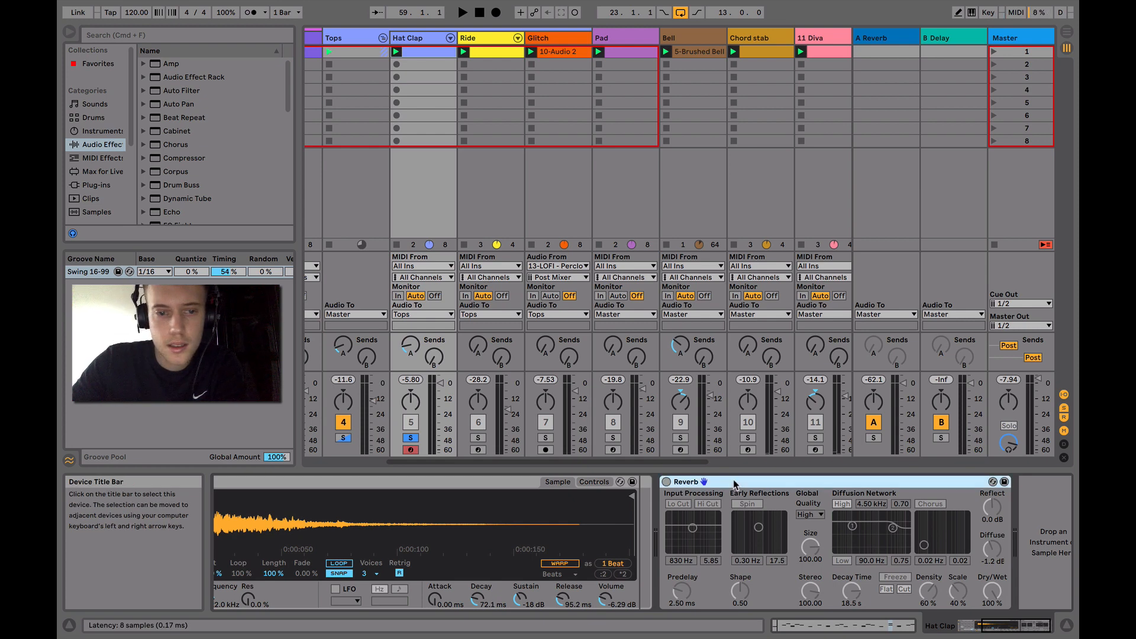
{"action": "scroll", "coordinate": [734, 484], "scroll_direction": "left", "scroll_amount": 5}
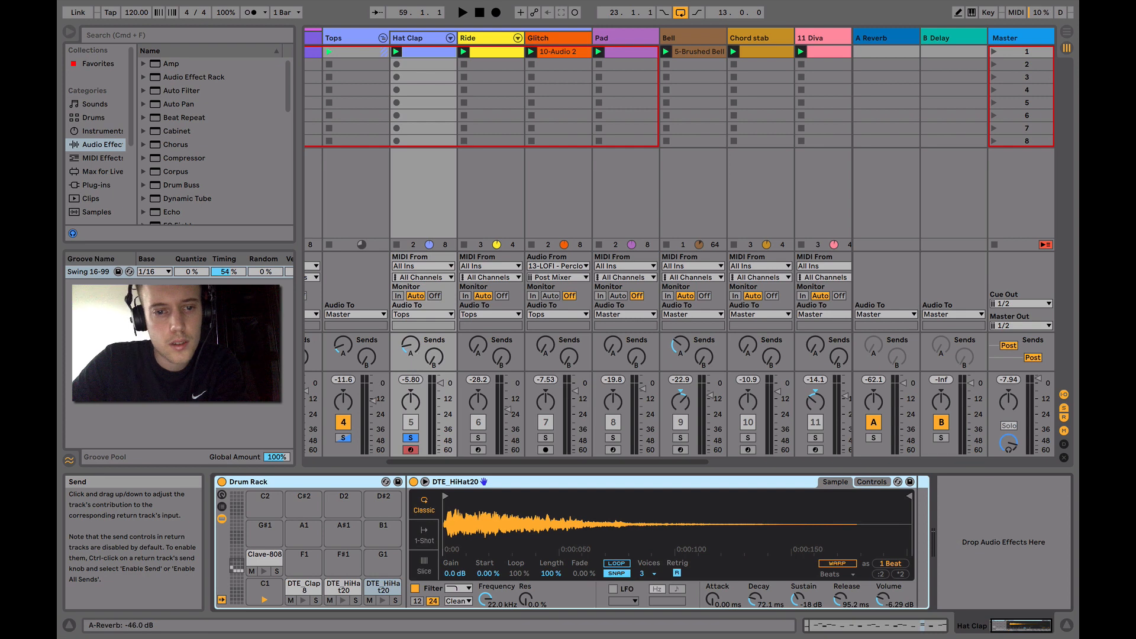
{"action": "left_click_drag", "start_coordinate": [411, 345], "coordinate": [411, 343]}
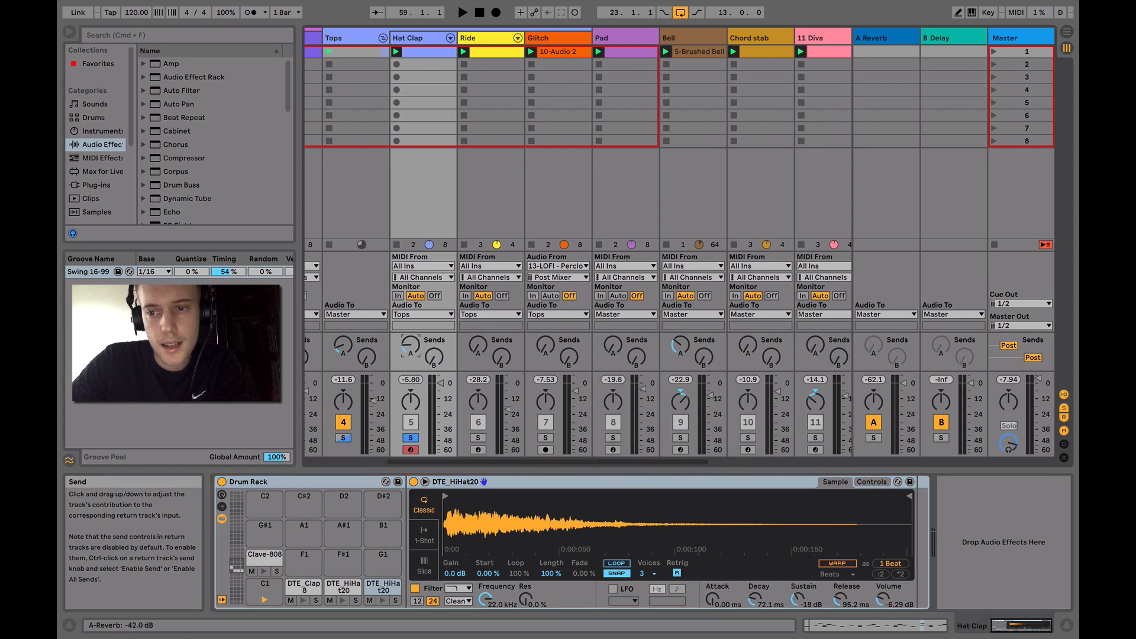
Show the Reverb device on the A Reverb return track
{"action": "mouse_move", "coordinate": [883, 33]}
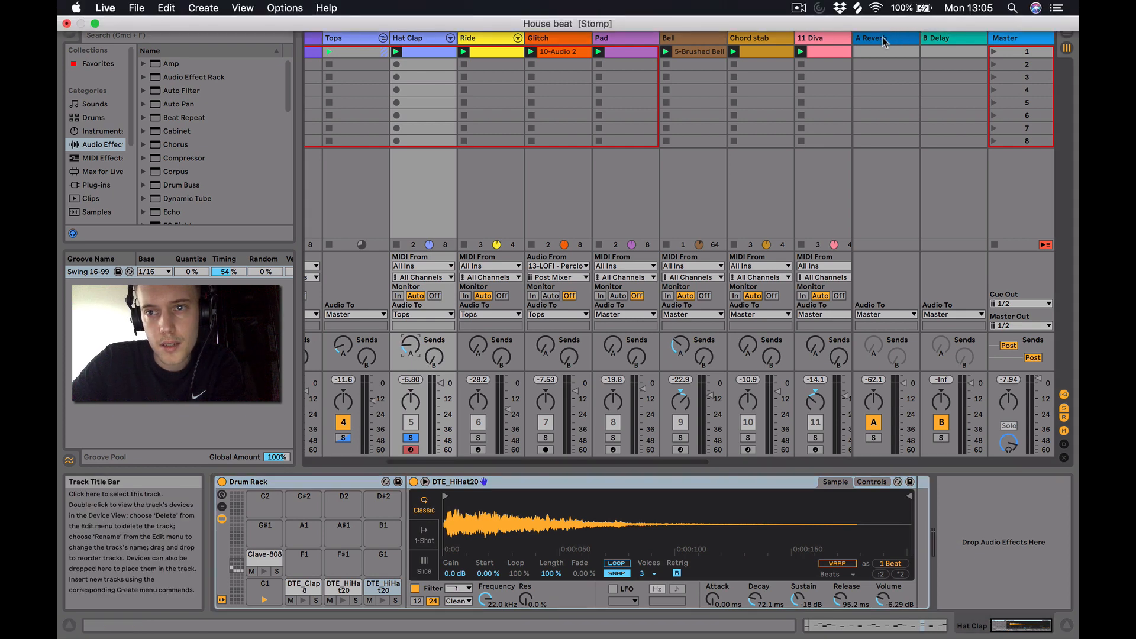
{"action": "left_click", "coordinate": [877, 38]}
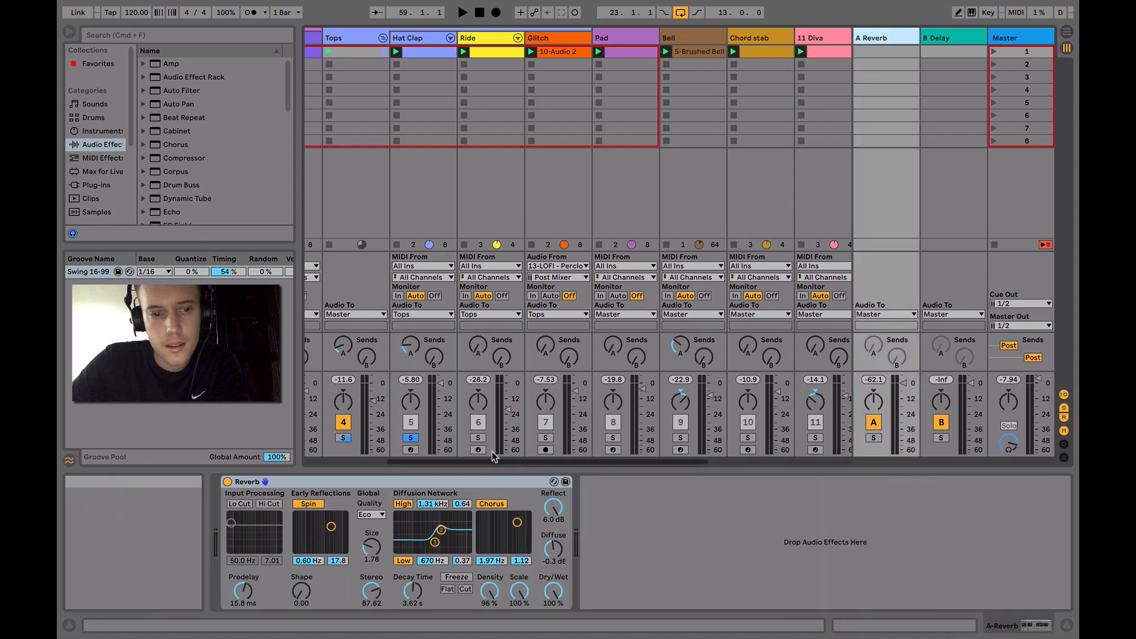
Select and solo the Ride track and audition its pattern
{"action": "left_click", "coordinate": [464, 166]}
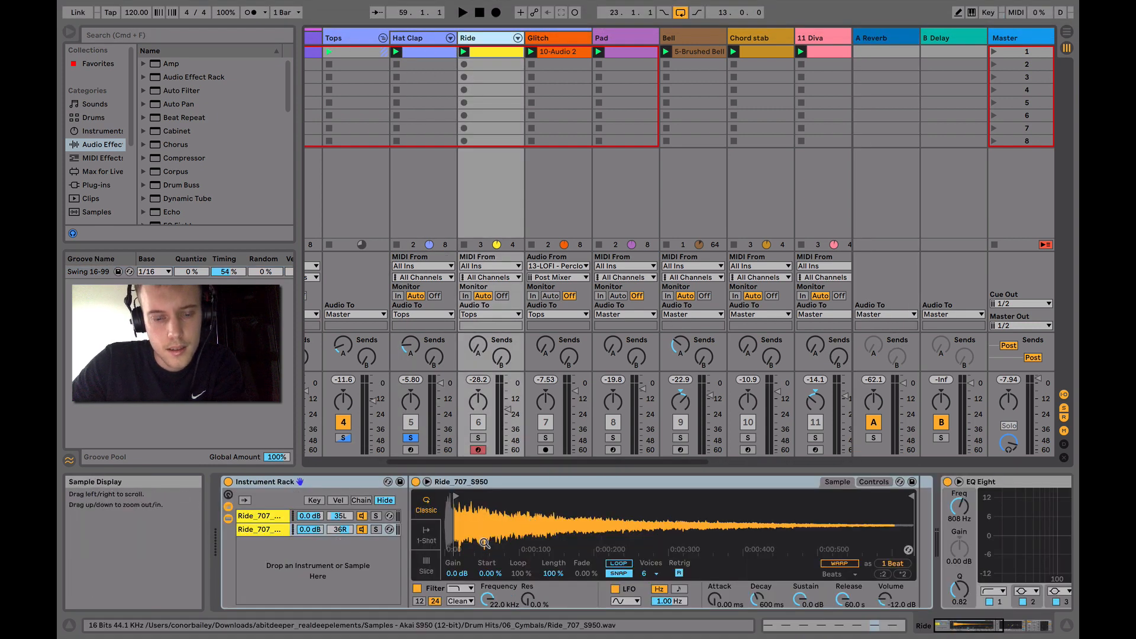
{"action": "key", "text": "space"}
{"action": "left_click", "coordinate": [478, 438]}
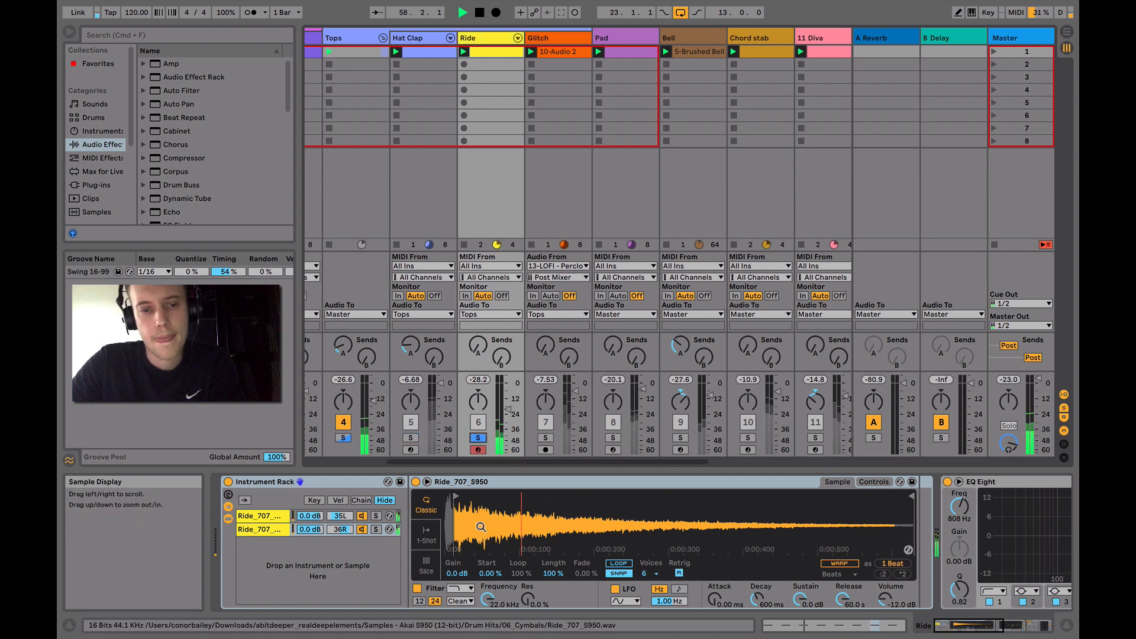
{"action": "key", "text": "space"}
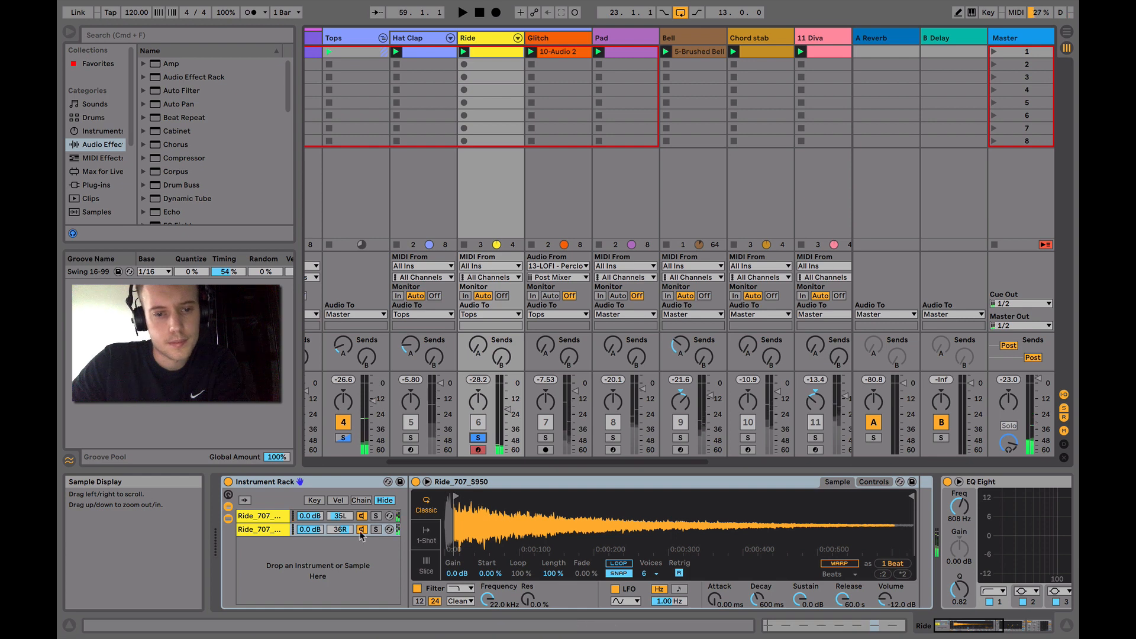
Compare the samples of the two Ride_707 chains in the Ride track's Instrument Rack
{"action": "scroll", "coordinate": [341, 558], "scroll_direction": "right", "scroll_amount": 3}
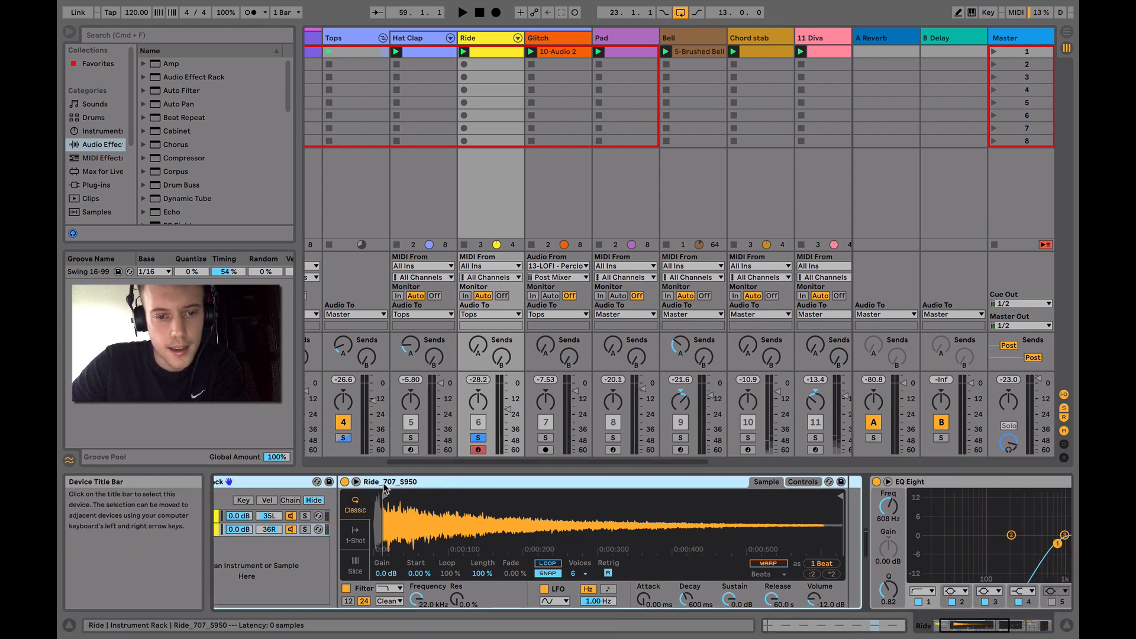
{"action": "scroll", "coordinate": [384, 489], "scroll_direction": "left", "scroll_amount": 3}
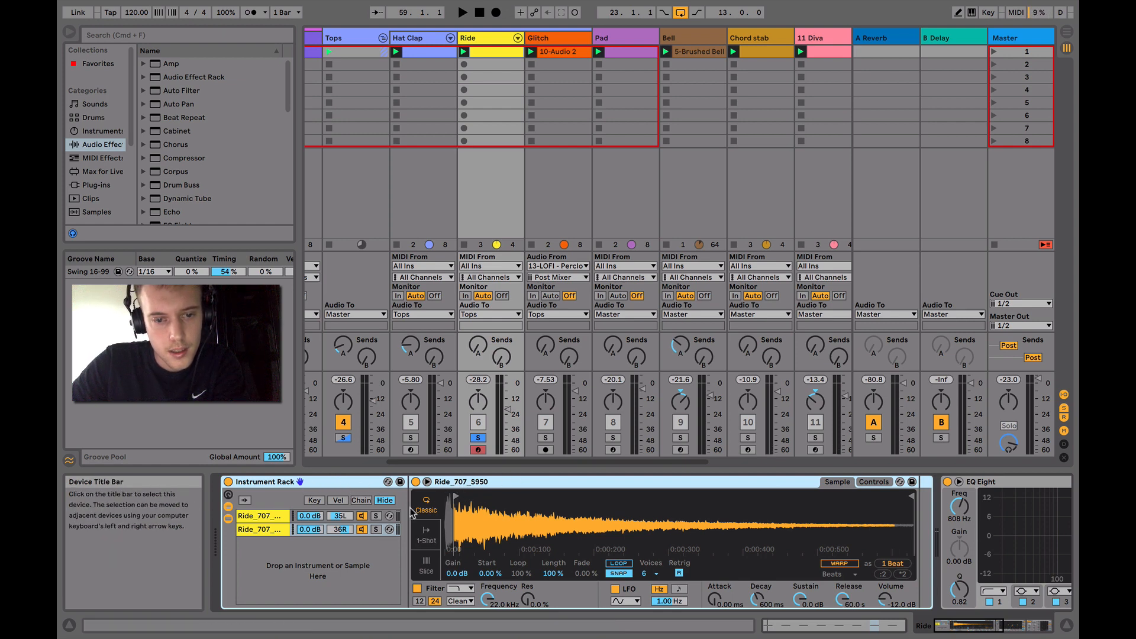
{"action": "left_click", "coordinate": [266, 532]}
{"action": "left_click", "coordinate": [266, 518]}
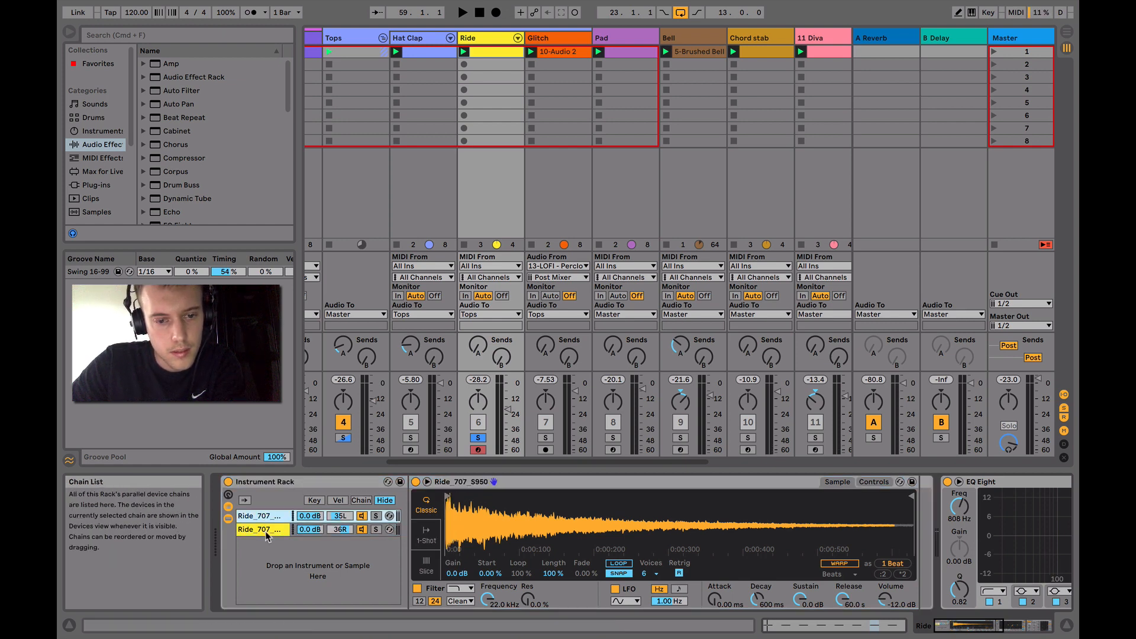
{"action": "left_click", "coordinate": [268, 531]}
{"action": "left_click", "coordinate": [269, 519]}
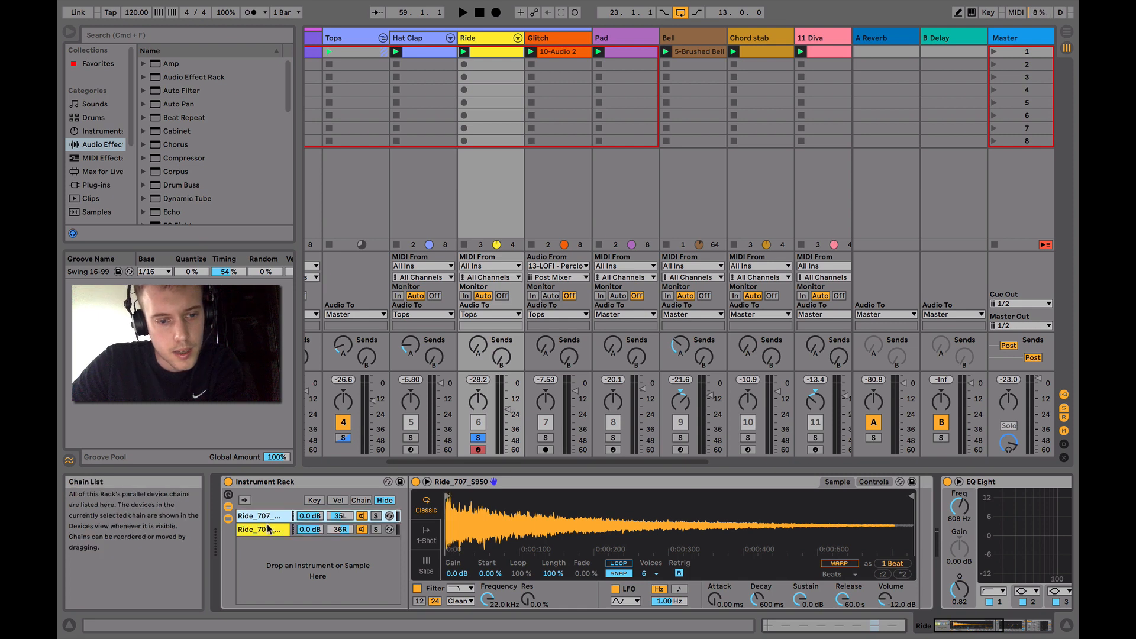
{"action": "left_click", "coordinate": [269, 534]}
{"action": "left_click", "coordinate": [268, 520]}
{"action": "left_click", "coordinate": [268, 532]}
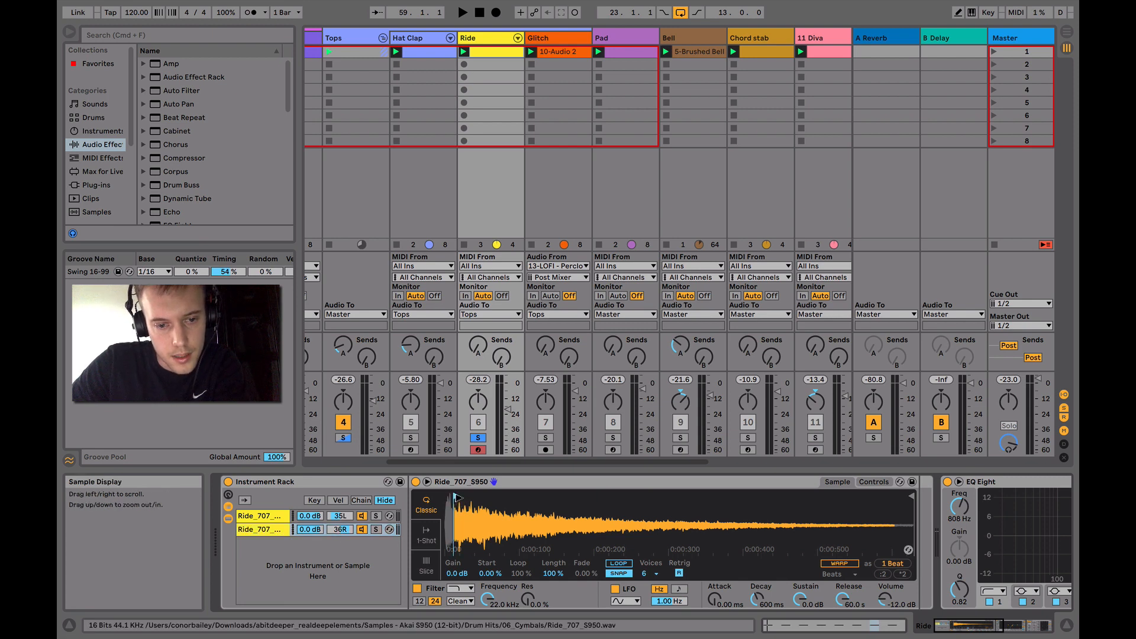
Audition the Ride pattern and examine the track's EQ Eight and its Compressor sidechained from the Kick
{"action": "key", "text": "space"}
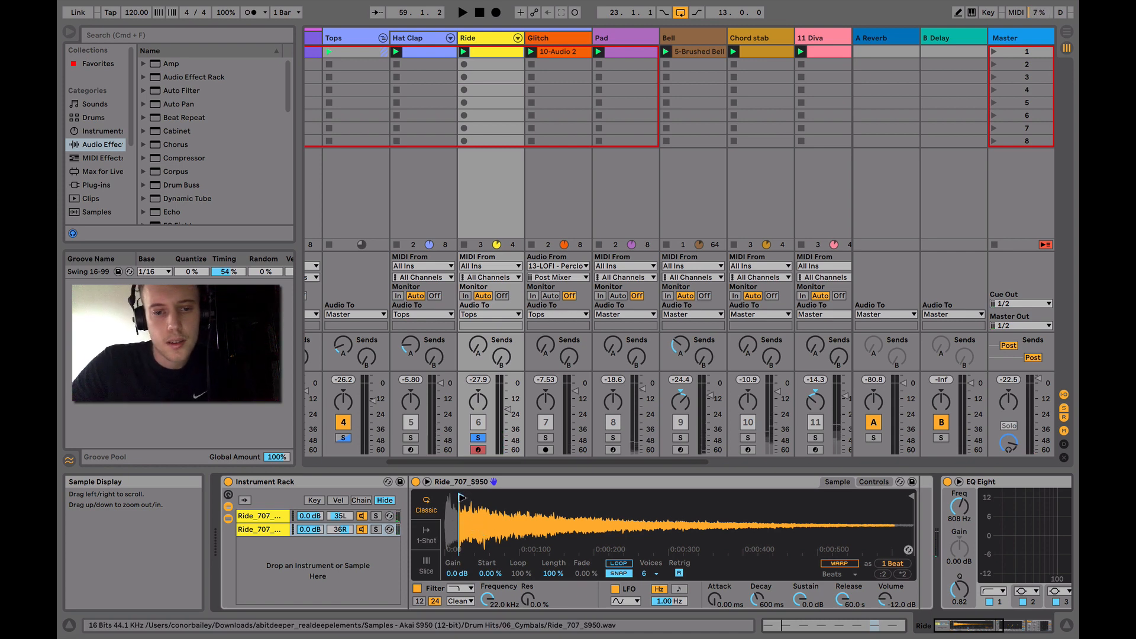
{"action": "scroll", "coordinate": [633, 531], "scroll_direction": "right", "scroll_amount": 5}
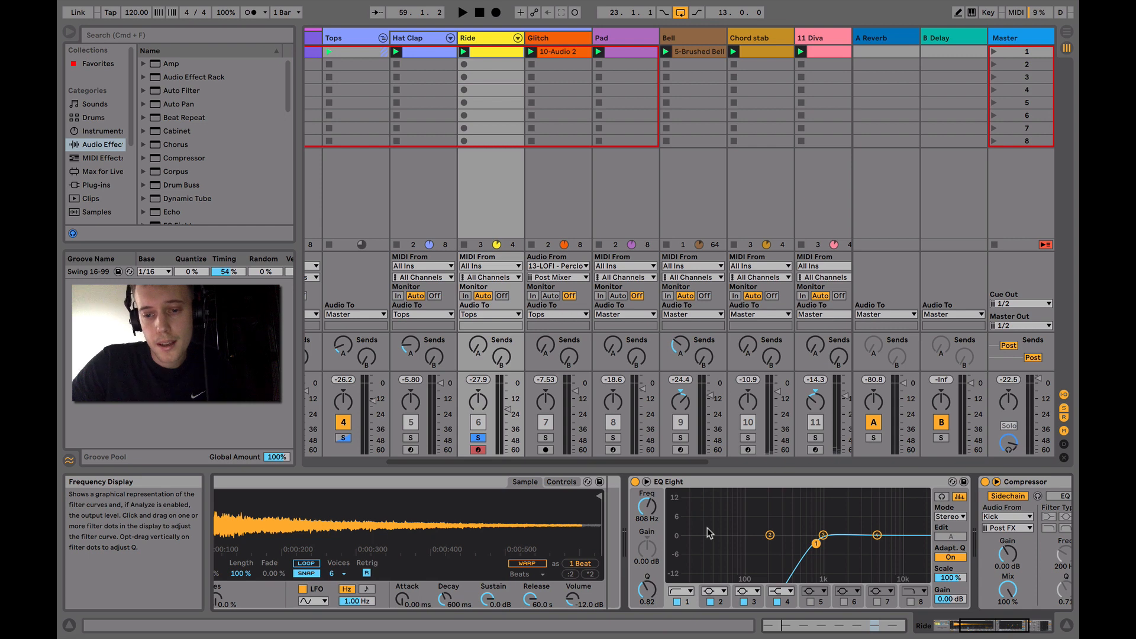
{"action": "scroll", "coordinate": [749, 579], "scroll_direction": "right", "scroll_amount": 5}
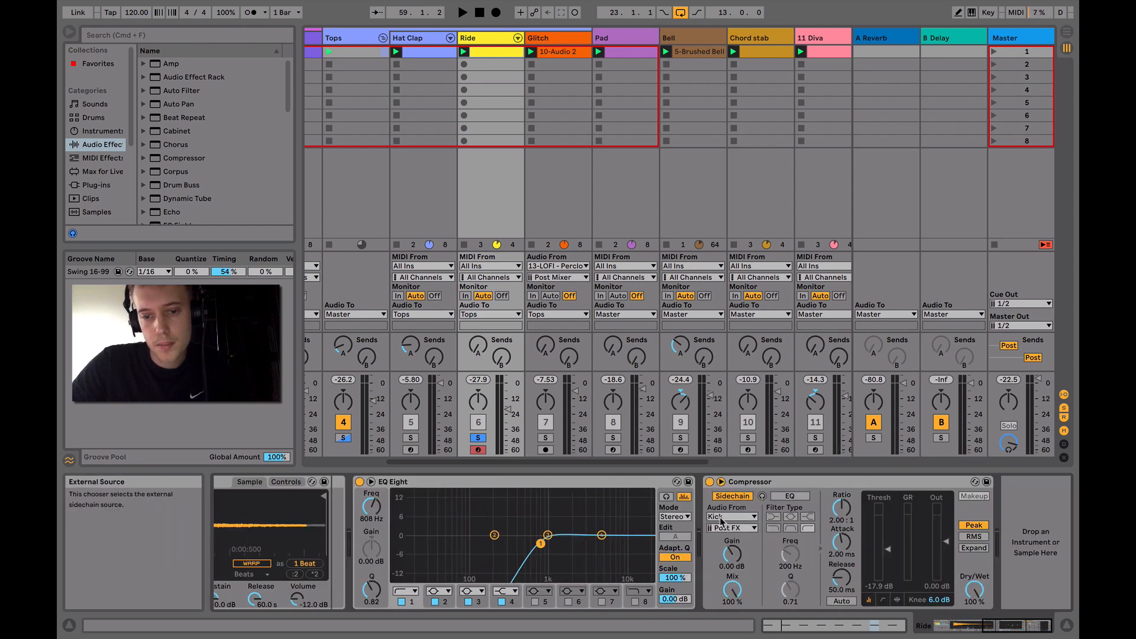
{"action": "key", "text": "space"}
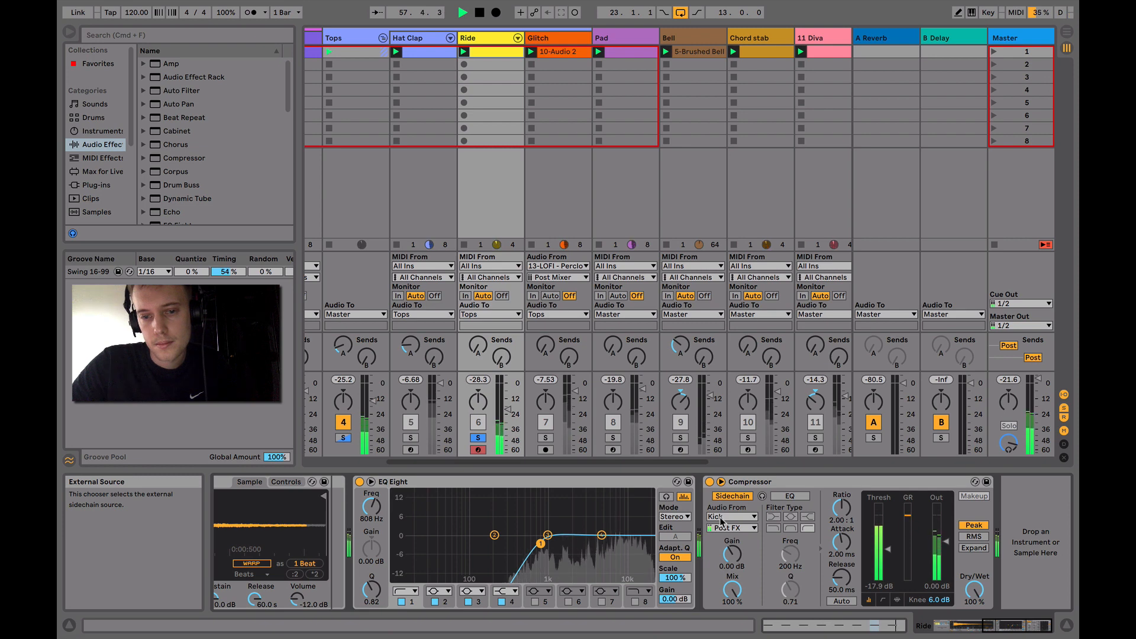
{"action": "key", "text": "space"}
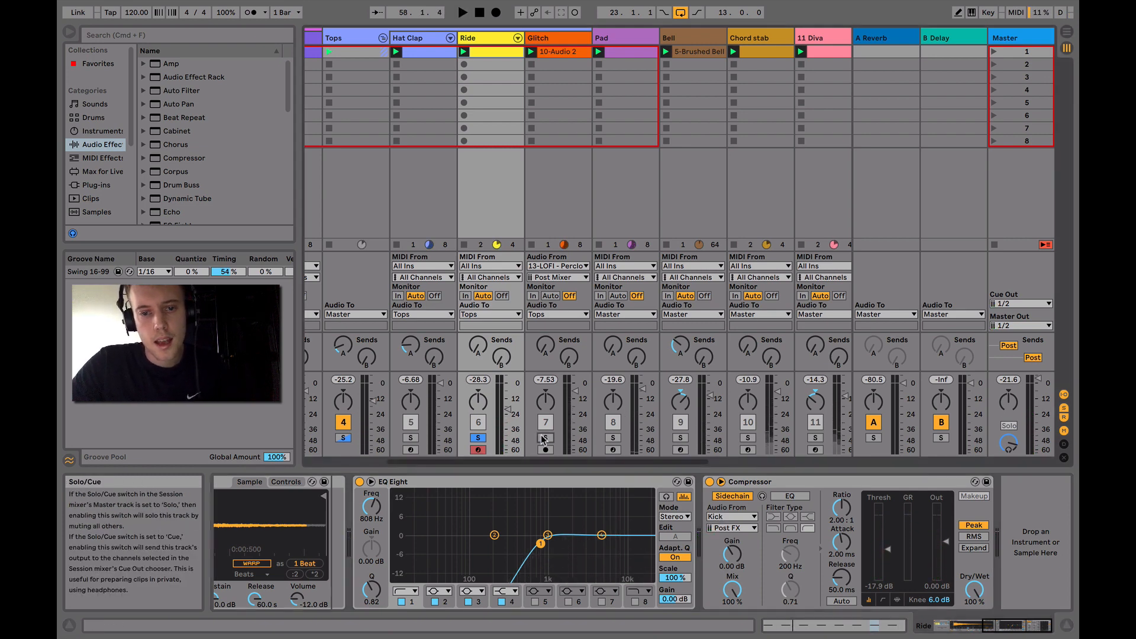
Solo the Glitch track, audition its 10-Audio 2 clip in the sample view, and return to the track's EQ Eight
{"action": "left_click", "coordinate": [559, 38]}
{"action": "key", "text": "space"}
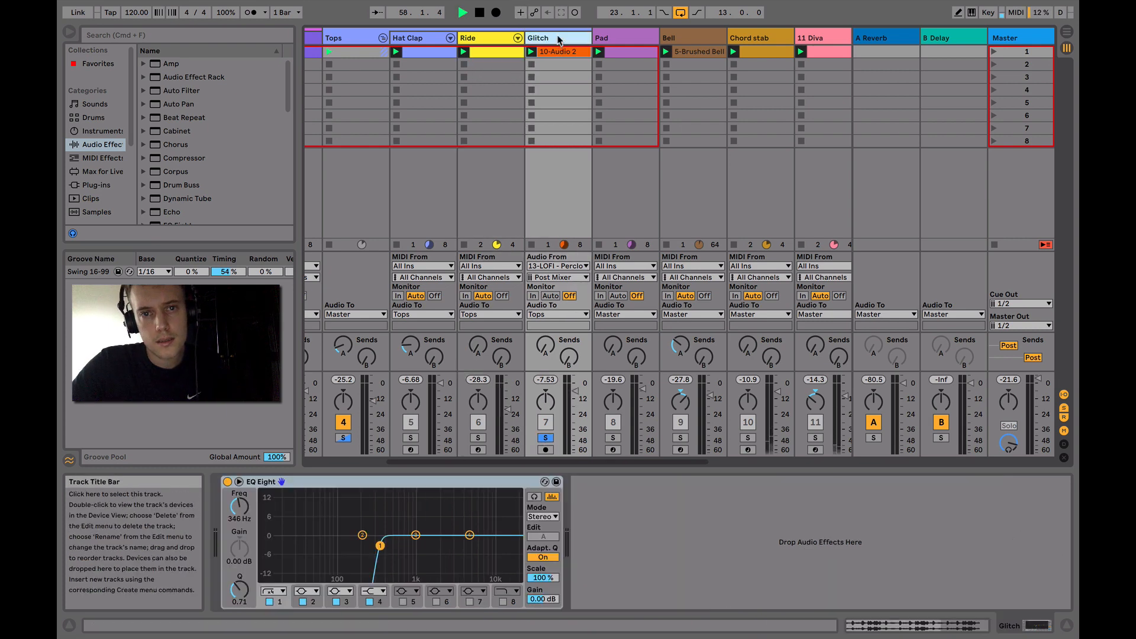
{"action": "double_click", "coordinate": [558, 52]}
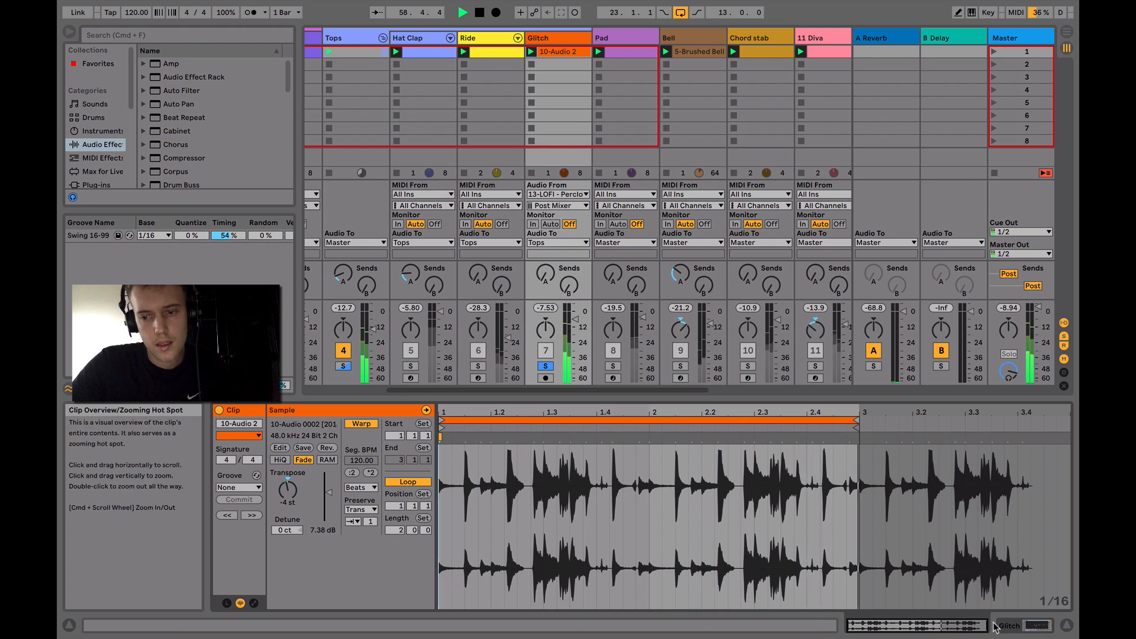
{"action": "key", "text": "space"}
{"action": "left_click", "coordinate": [1019, 628]}
Solo the 13 LOFI - Perclo track and launch the clip in its first slot
{"action": "scroll", "coordinate": [579, 115], "scroll_direction": "right", "scroll_amount": 5}
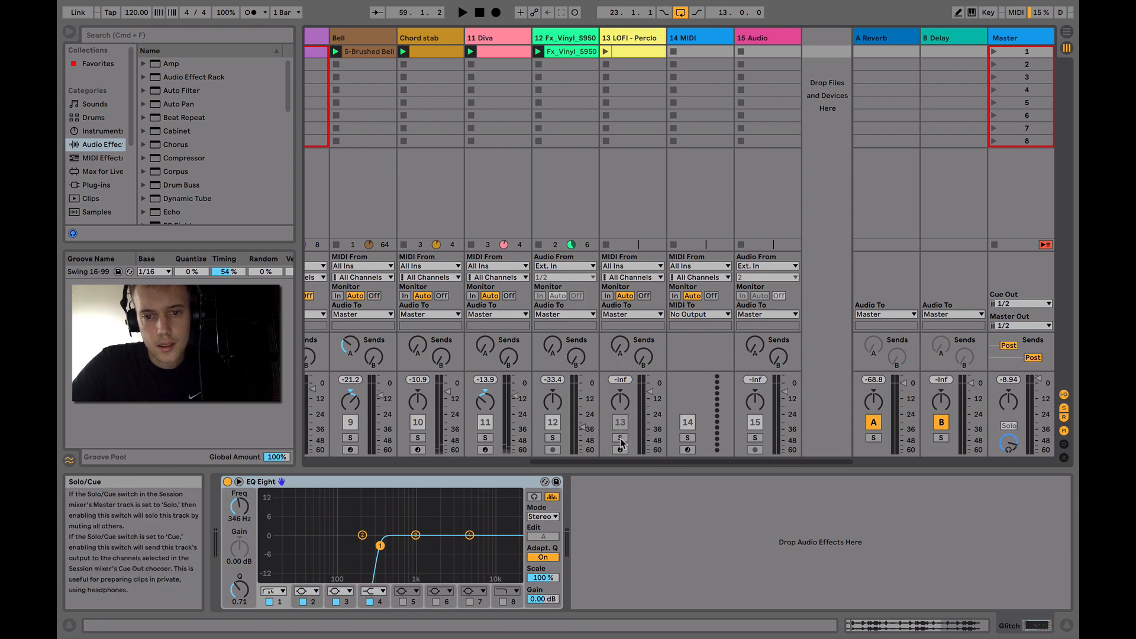
{"action": "key", "text": "space"}
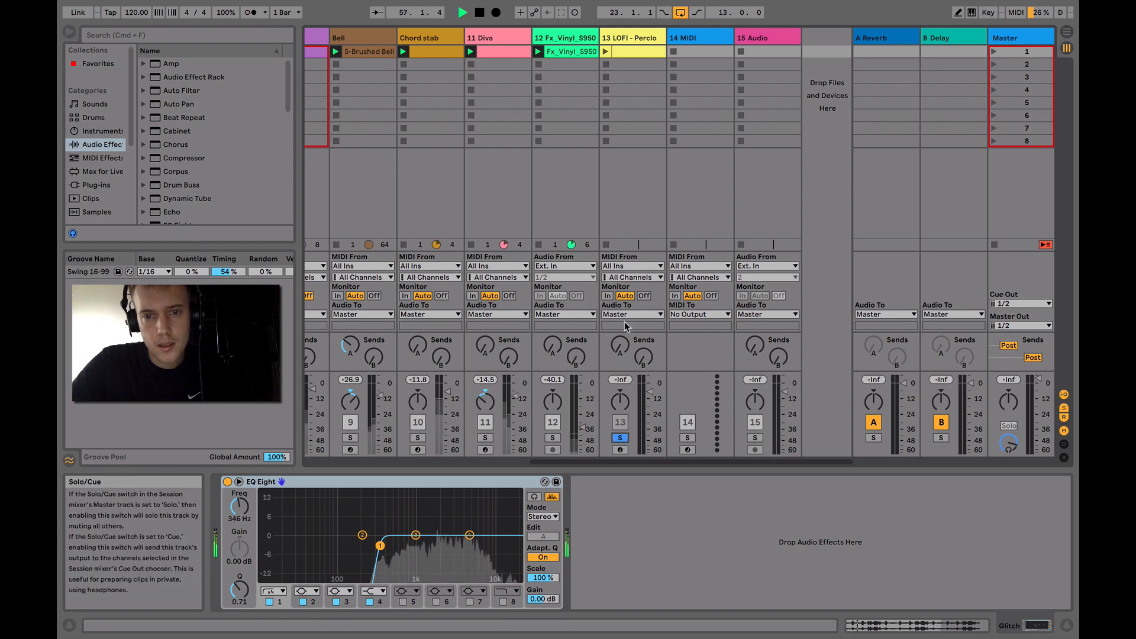
{"action": "left_click", "coordinate": [605, 52]}
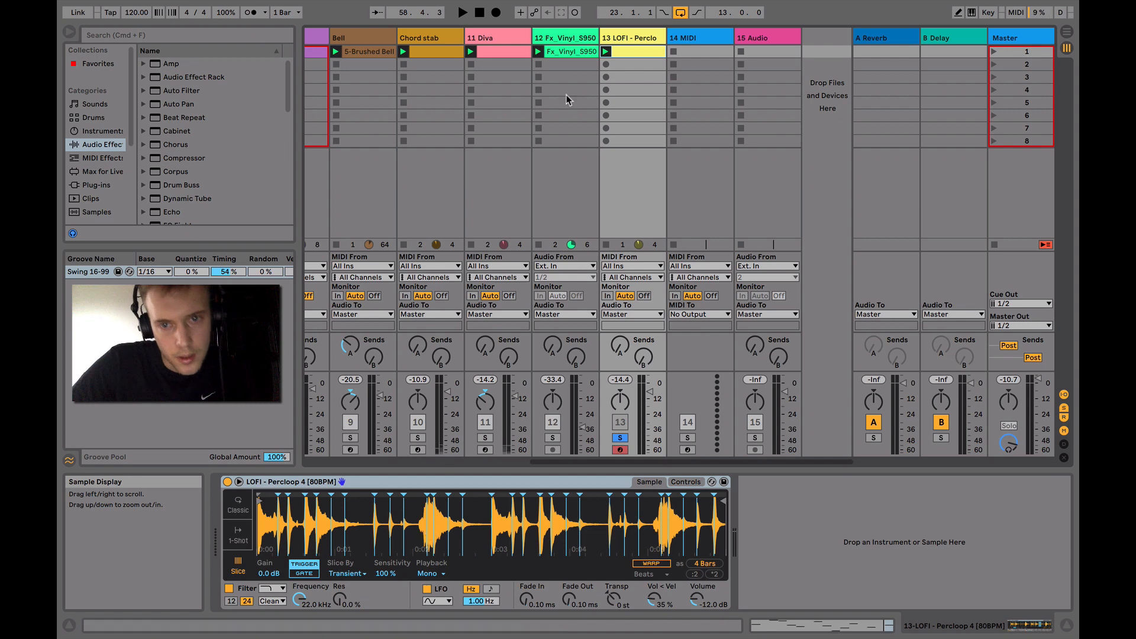
Open the LOFI - Perclo clip's MIDI notes, play the pattern and show the sliced Percloop sample in its instrument
{"action": "left_click", "coordinate": [640, 52]}
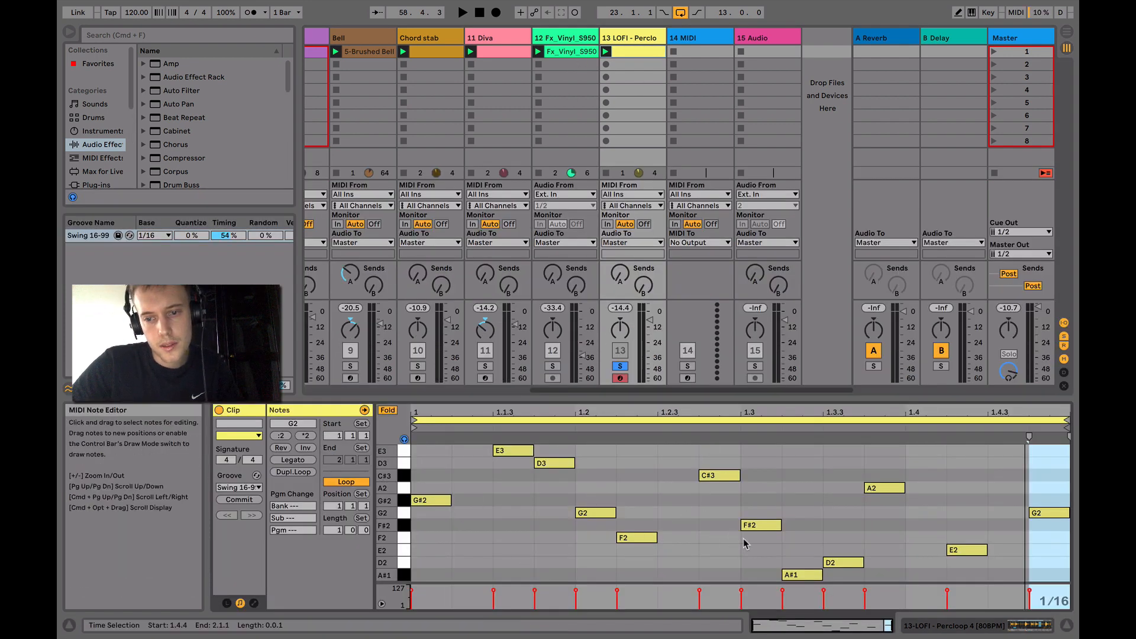
{"action": "key", "text": "space"}
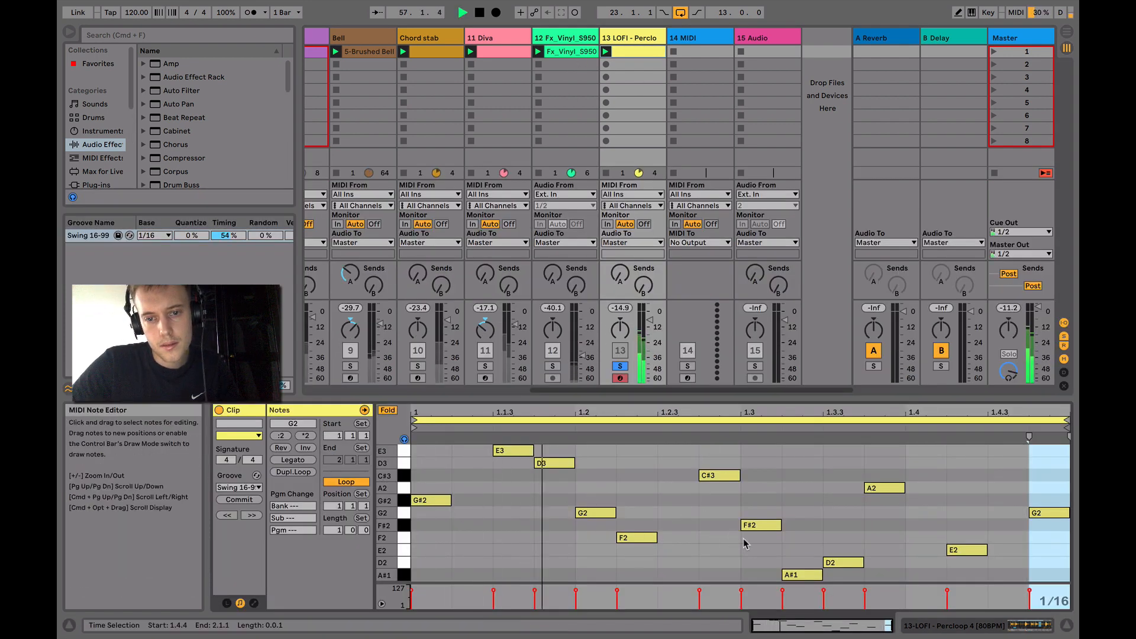
{"action": "left_click", "coordinate": [954, 632]}
{"action": "key", "text": "space"}
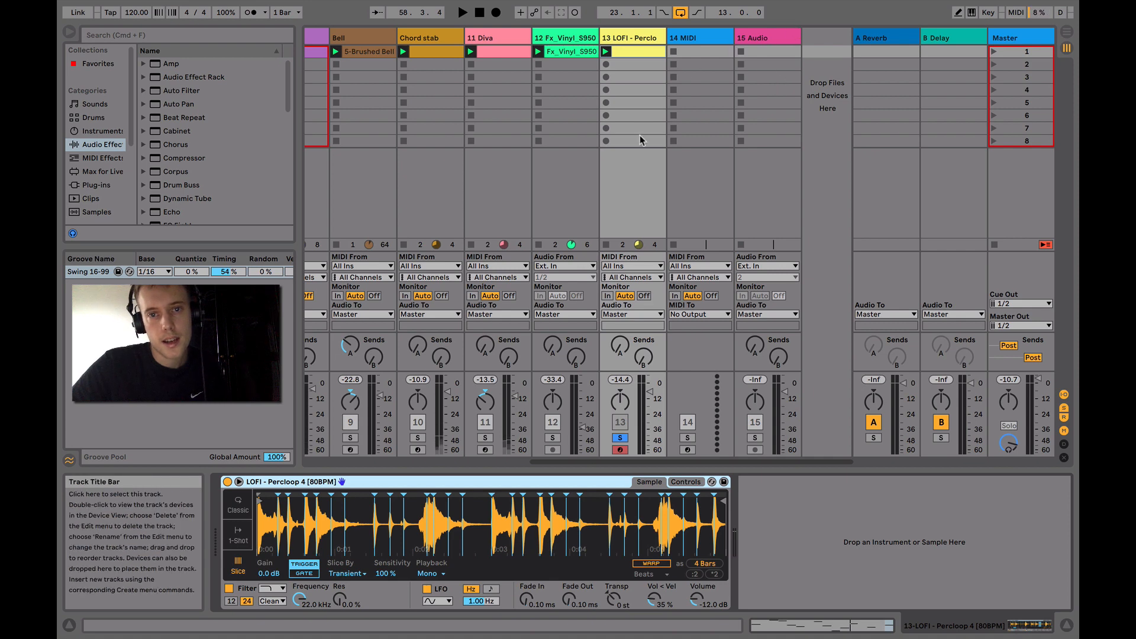
Insert an audio track after track 15 and set its input to 13-LOFI - Percloop 4 [80BPM]
{"action": "right_click", "coordinate": [766, 39]}
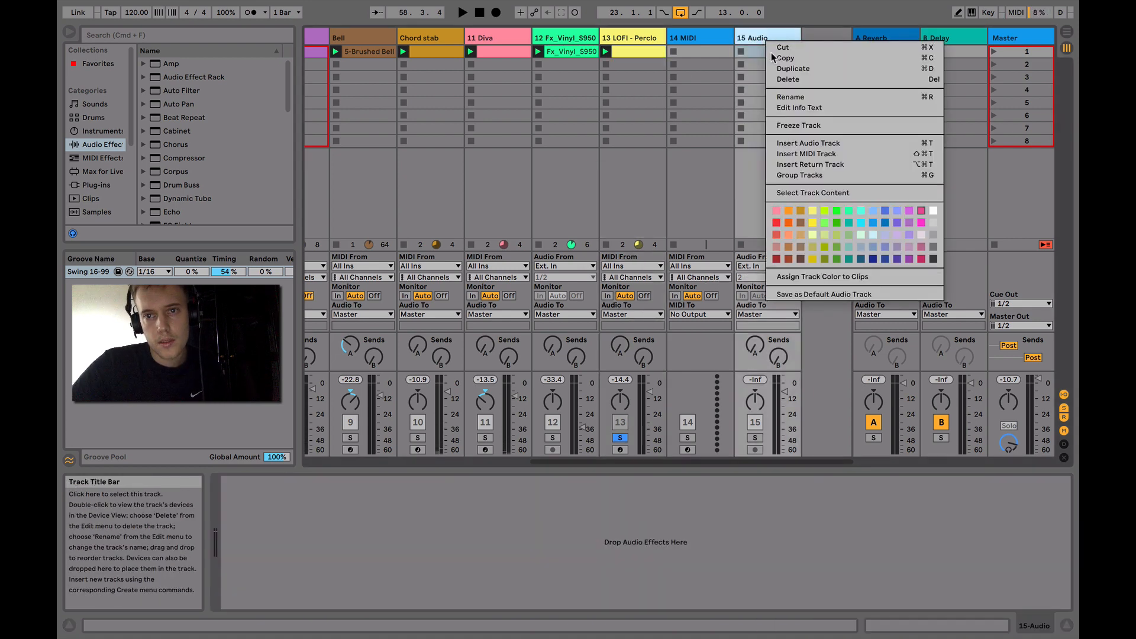
{"action": "left_click", "coordinate": [815, 143]}
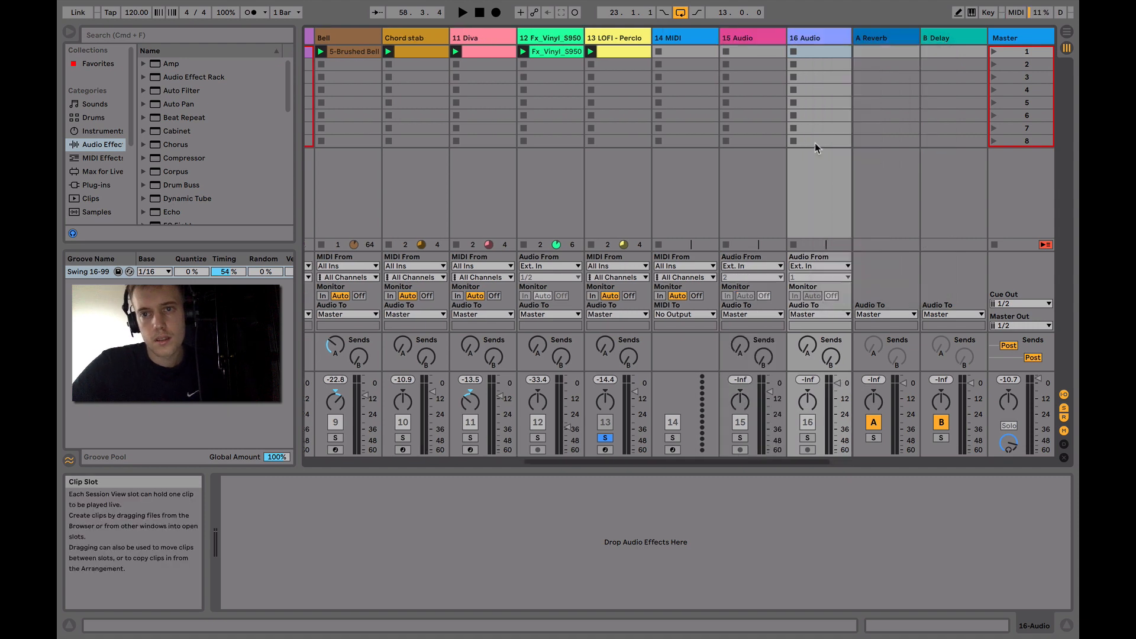
{"action": "left_click", "coordinate": [820, 265]}
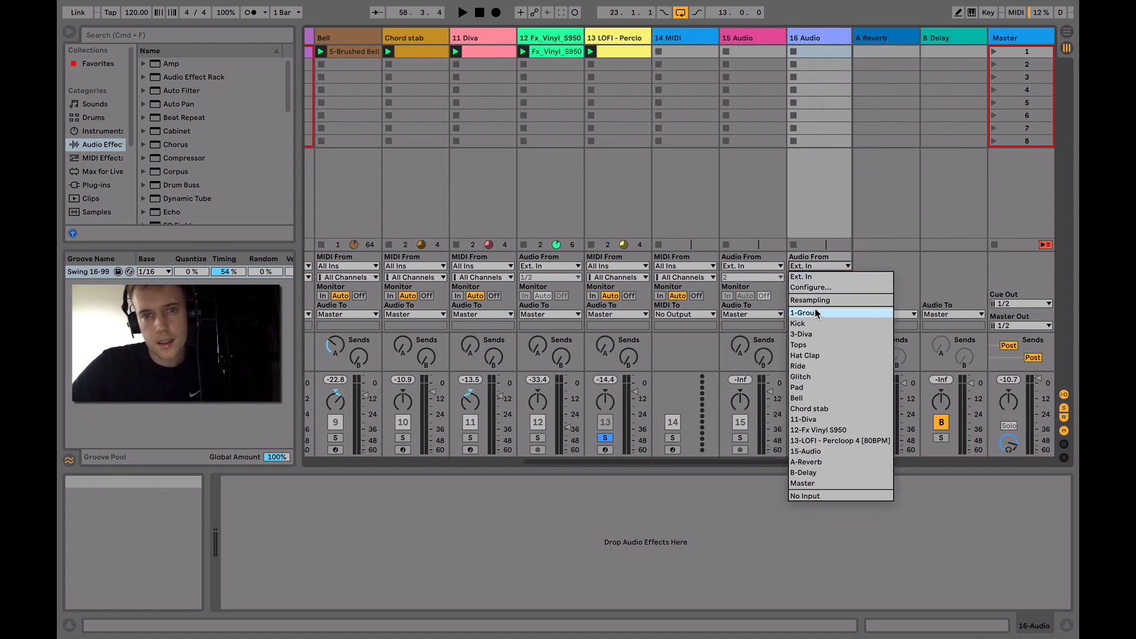
{"action": "left_click", "coordinate": [811, 440]}
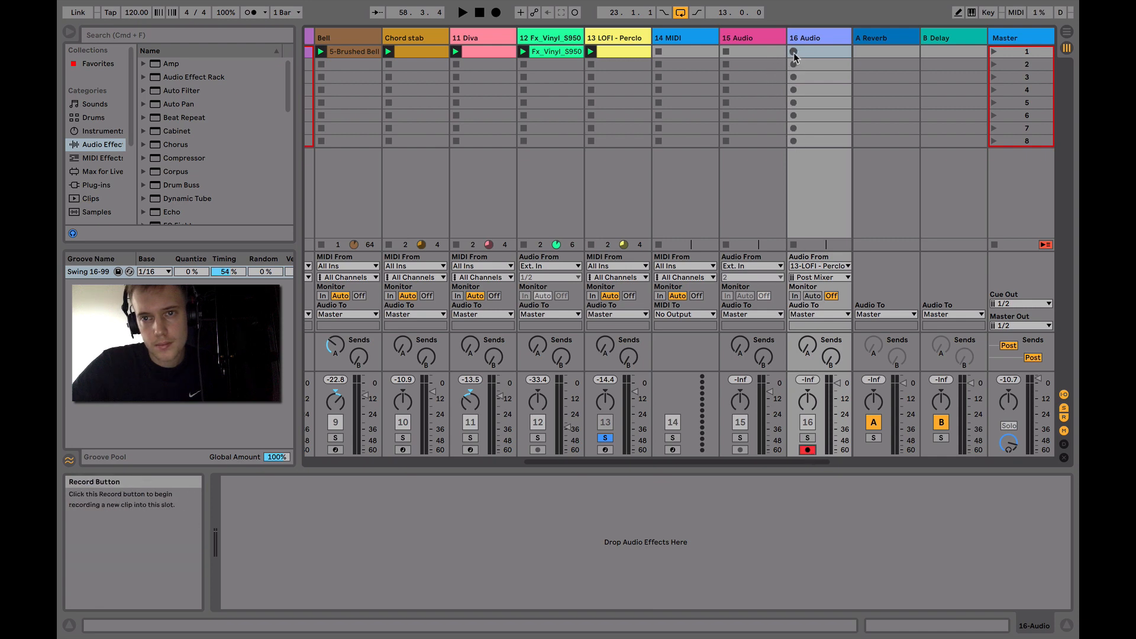
Record a two-bar clip from the LOFI loop into the first slot of track 16 and open the clip
{"action": "left_click", "coordinate": [794, 53]}
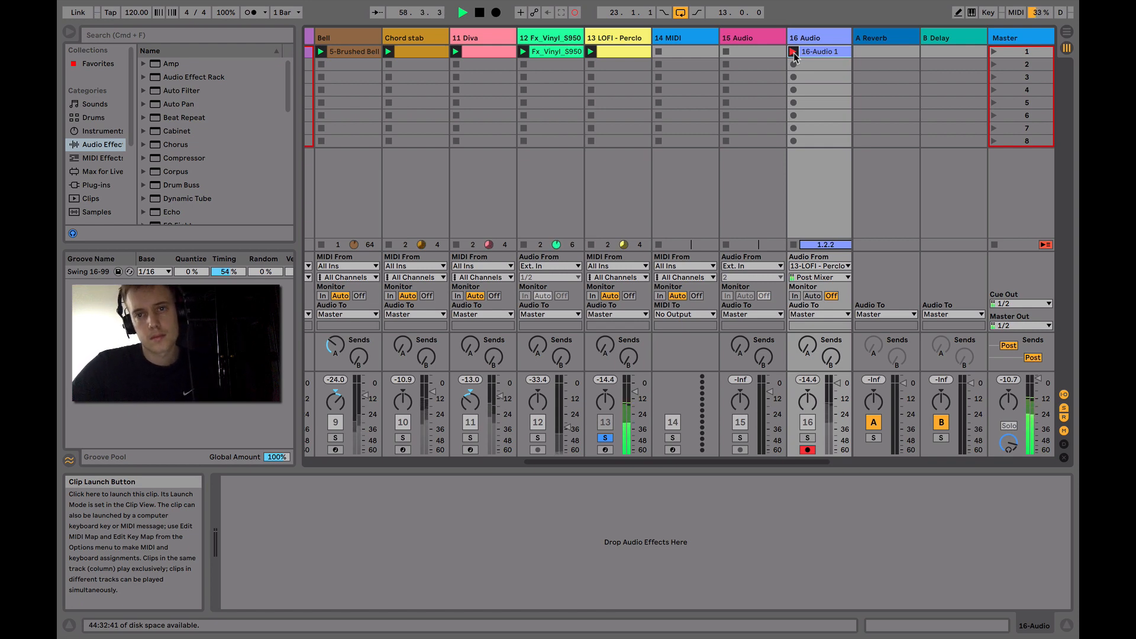
{"action": "left_click", "coordinate": [794, 52]}
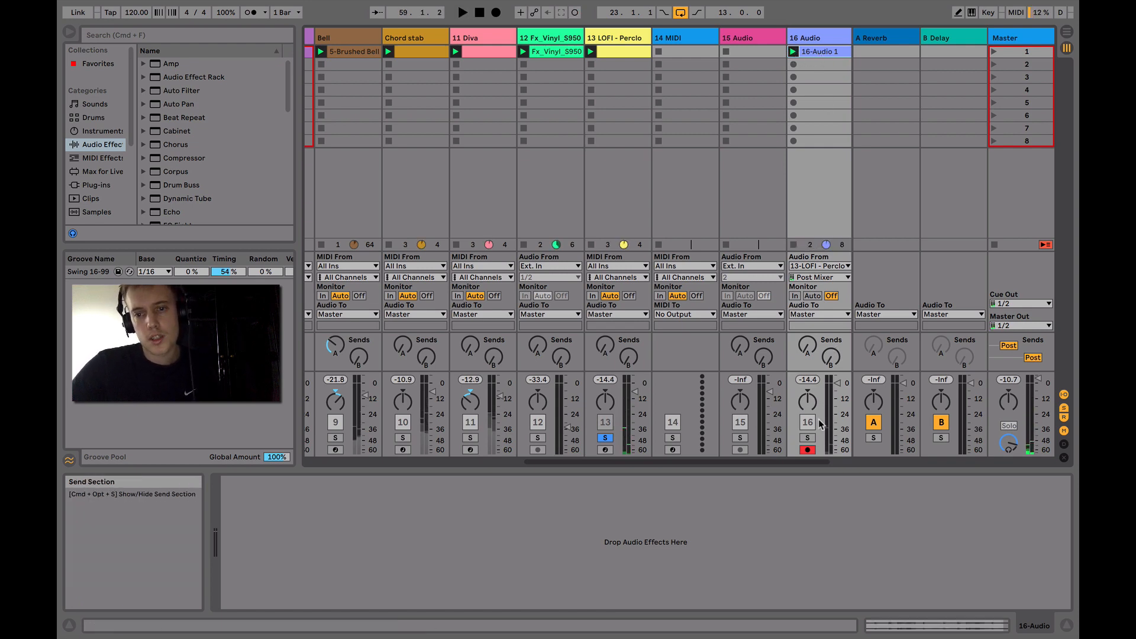
{"action": "left_click", "coordinate": [821, 52]}
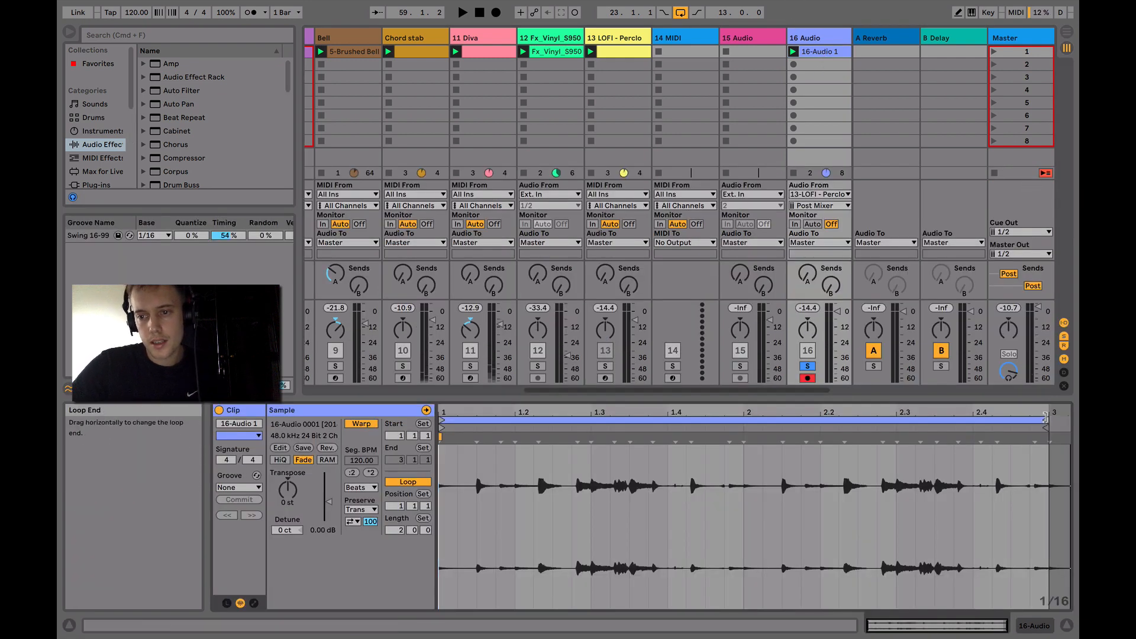
Shorten the recorded clip's loop length to 1 bar and set its transient loop mode to Off
{"action": "left_click_drag", "start_coordinate": [1048, 419], "coordinate": [745, 407]}
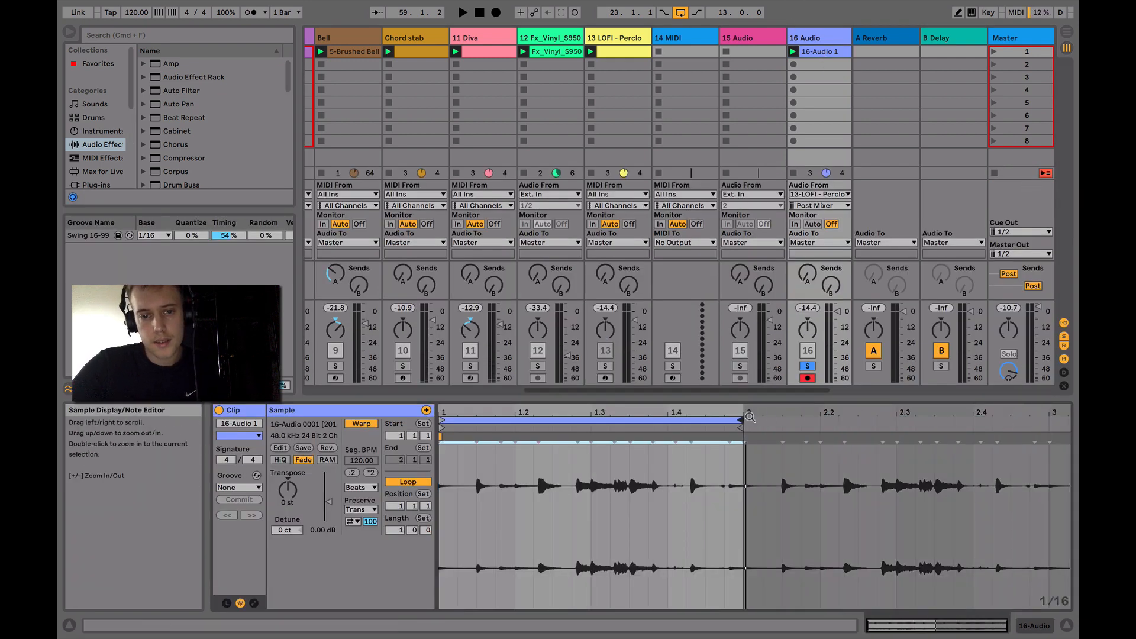
{"action": "left_click", "coordinate": [353, 522]}
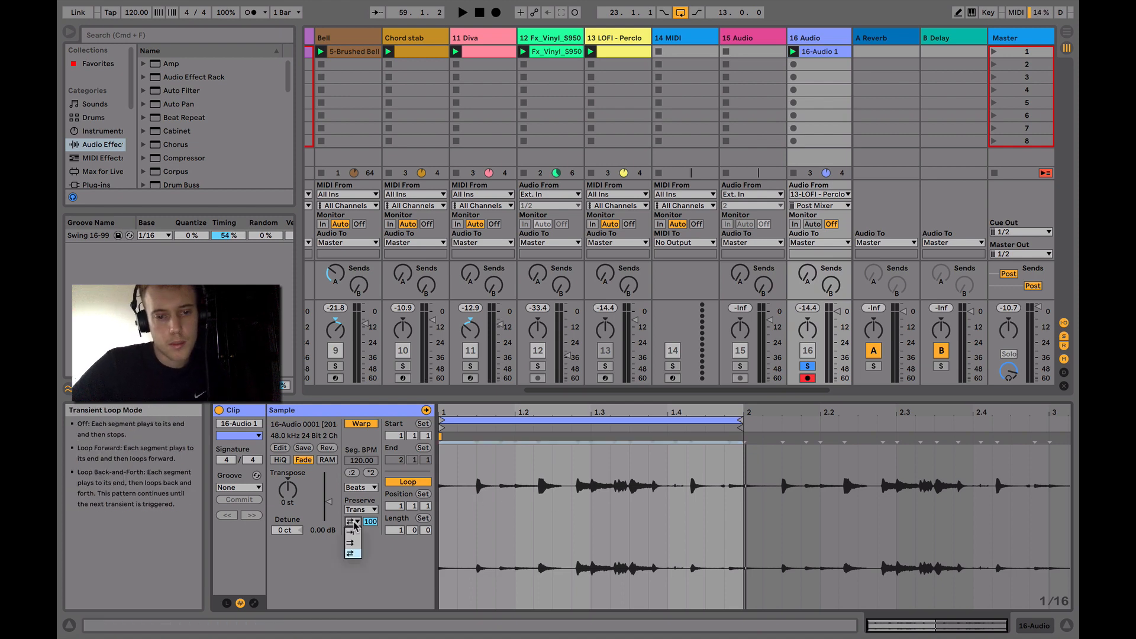
{"action": "left_click", "coordinate": [353, 533]}
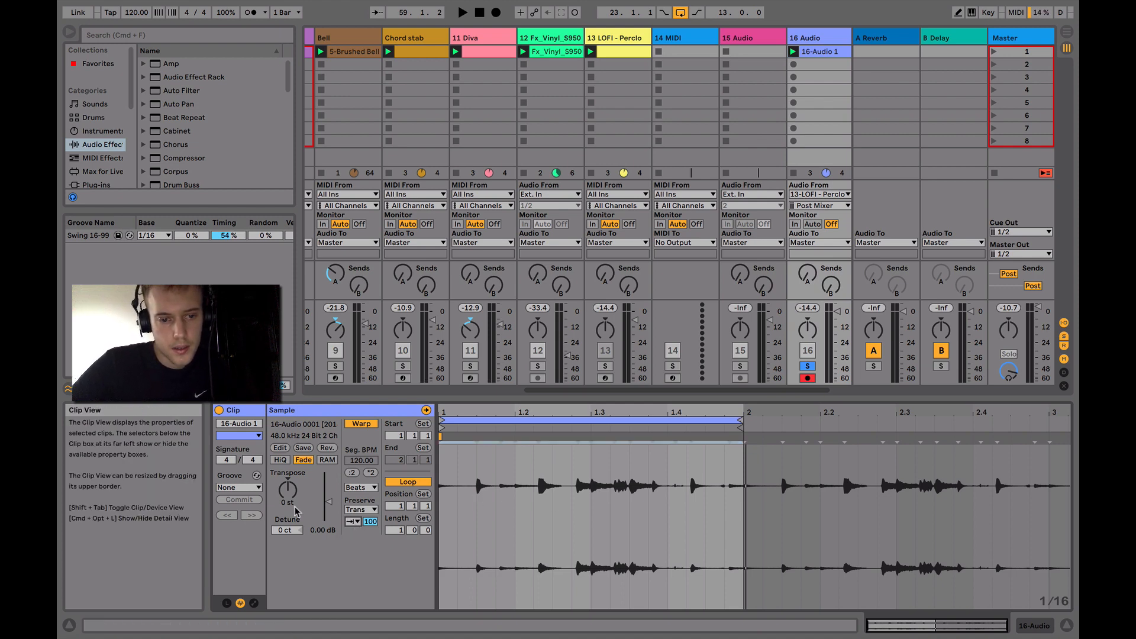
Play the recorded clip and transpose it to -12 st
{"action": "key", "text": "space"}
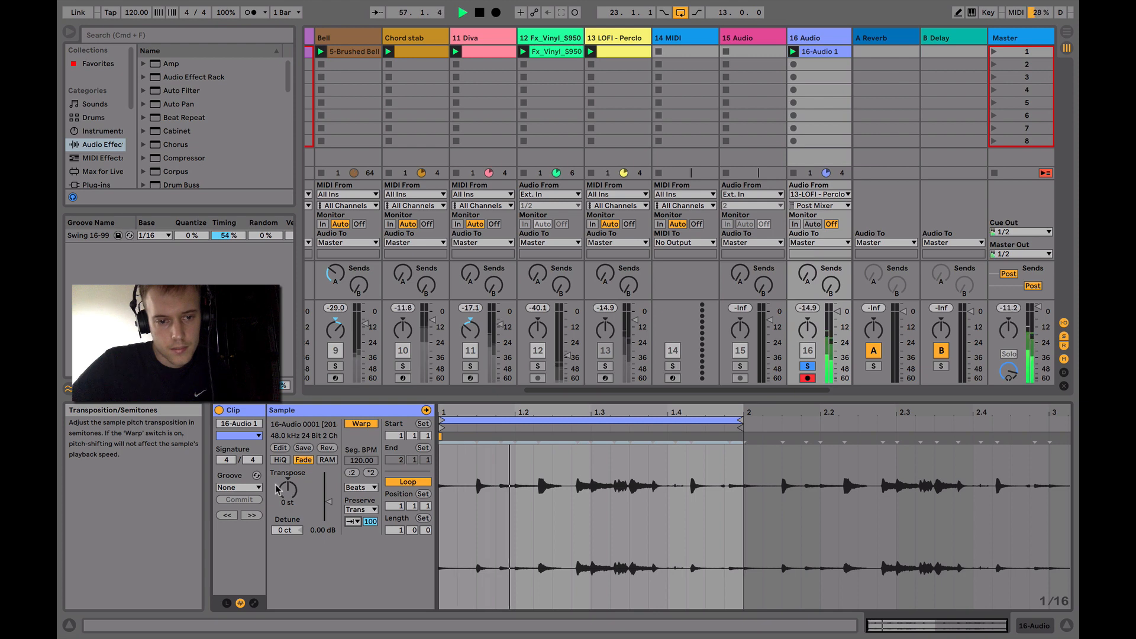
{"action": "left_click_drag", "start_coordinate": [291, 489], "coordinate": [292, 508]}
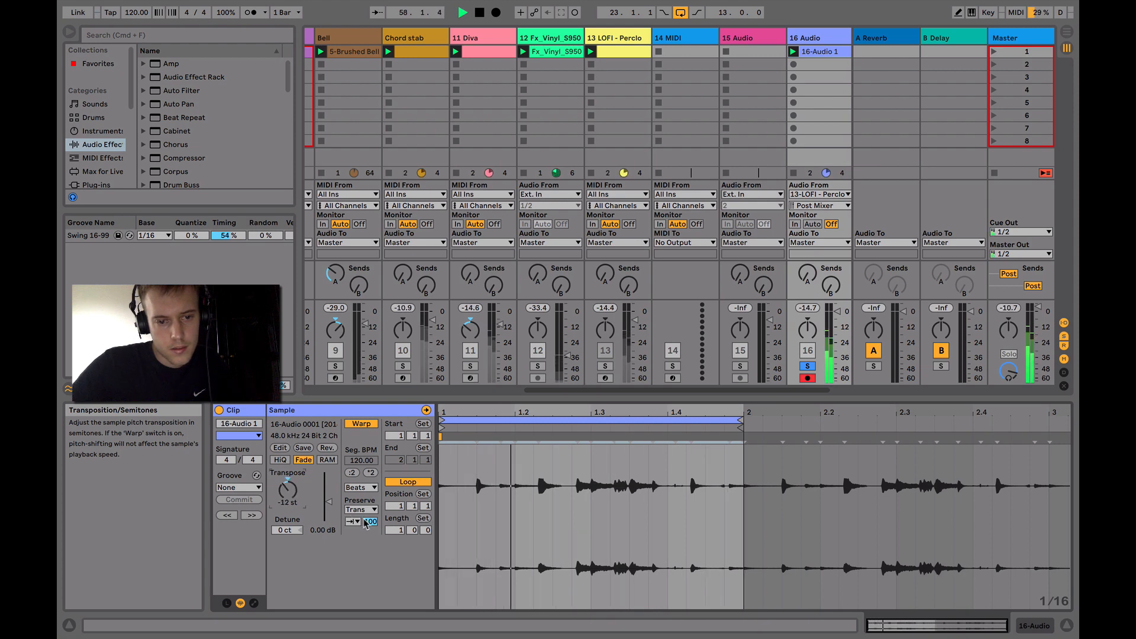
Set the transient envelope of the recorded 16-Audio 1 clip to 9 and stop playback
{"action": "left_click_drag", "start_coordinate": [370, 521], "coordinate": [371, 526]}
{"action": "key", "text": "space"}
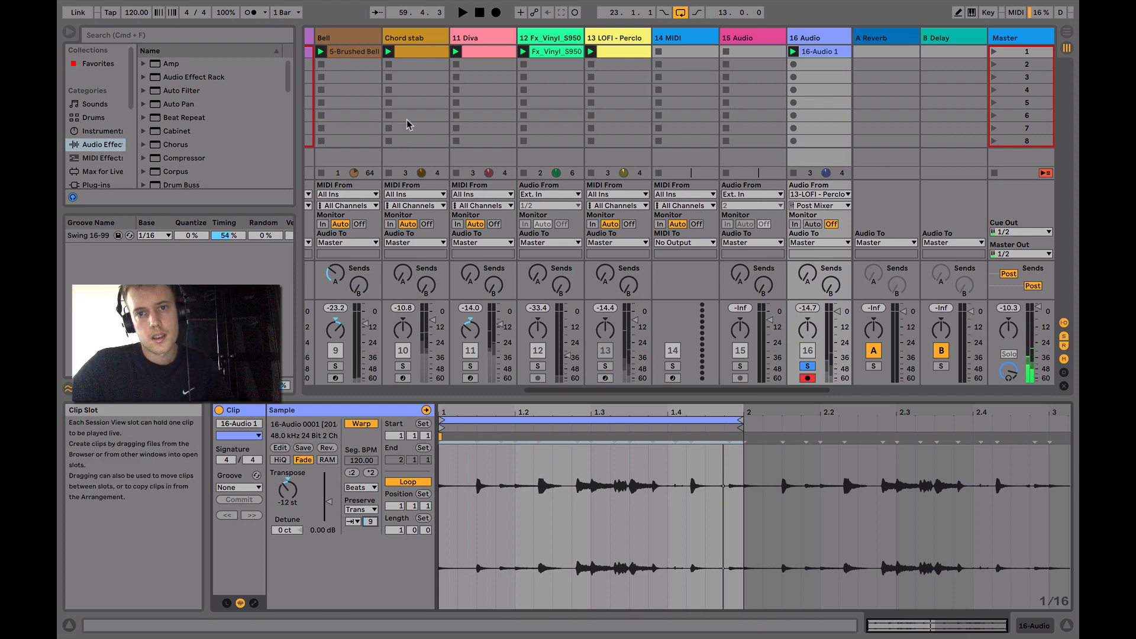
Show the note clip on the 13 LOFI track and the sliced Simpler device behind it
{"action": "left_click", "coordinate": [612, 53]}
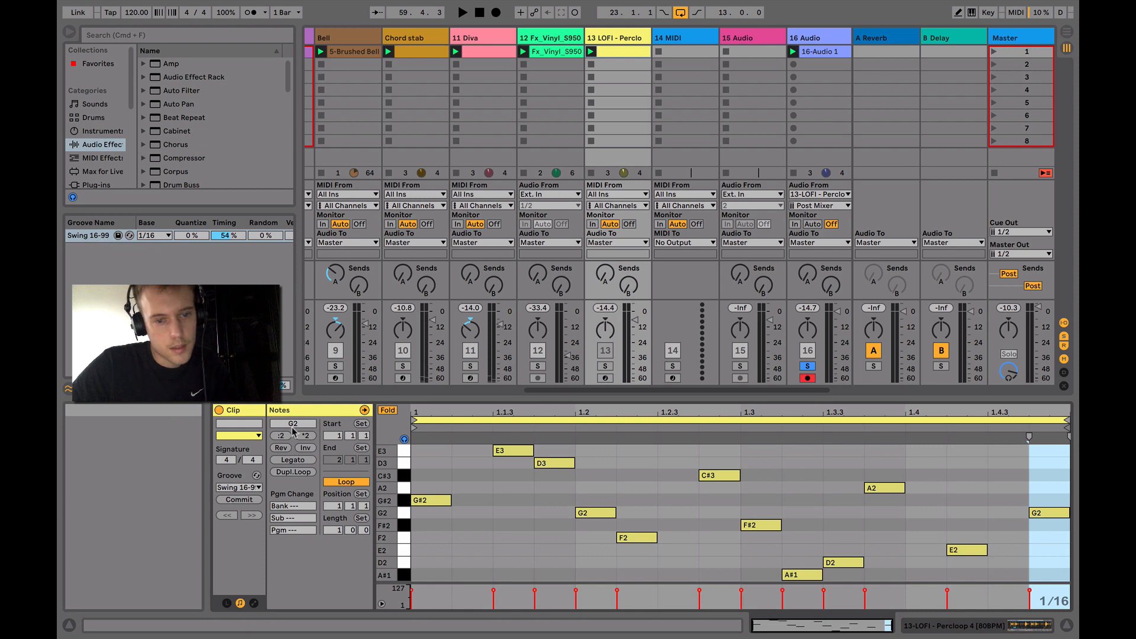
{"action": "left_click", "coordinate": [919, 625]}
Open the 10-Audio 2 clip on the Glitch track and audition it with the track soloed
{"action": "scroll", "coordinate": [500, 131], "scroll_direction": "left", "scroll_amount": 3}
{"action": "scroll", "coordinate": [500, 132], "scroll_direction": "left", "scroll_amount": 5}
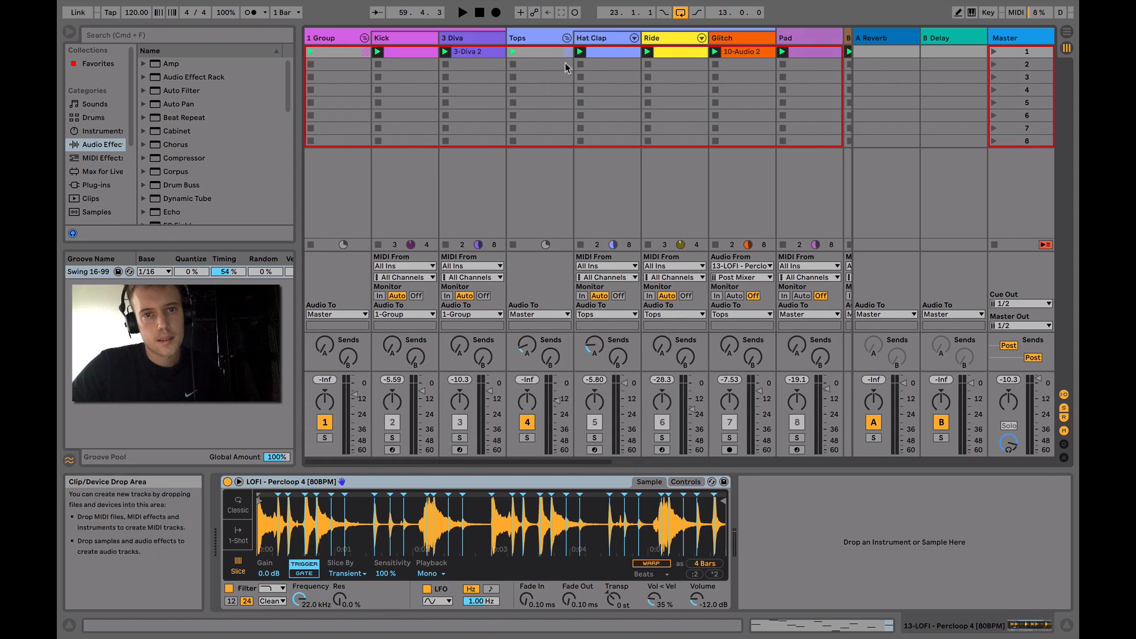
{"action": "left_click", "coordinate": [738, 52]}
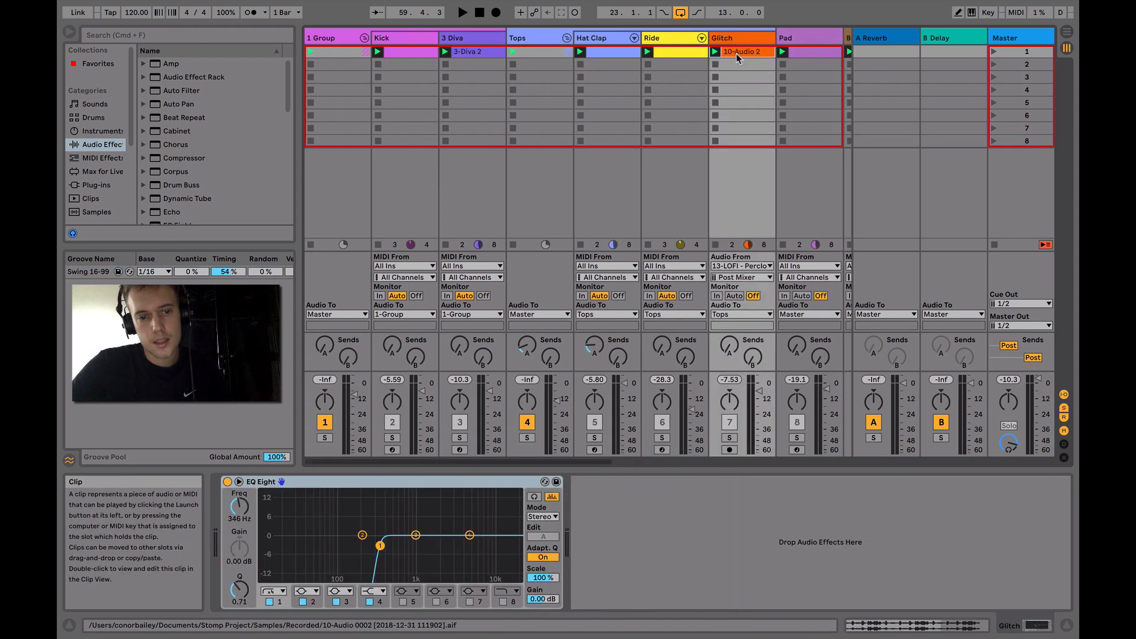
{"action": "double_click", "coordinate": [737, 54]}
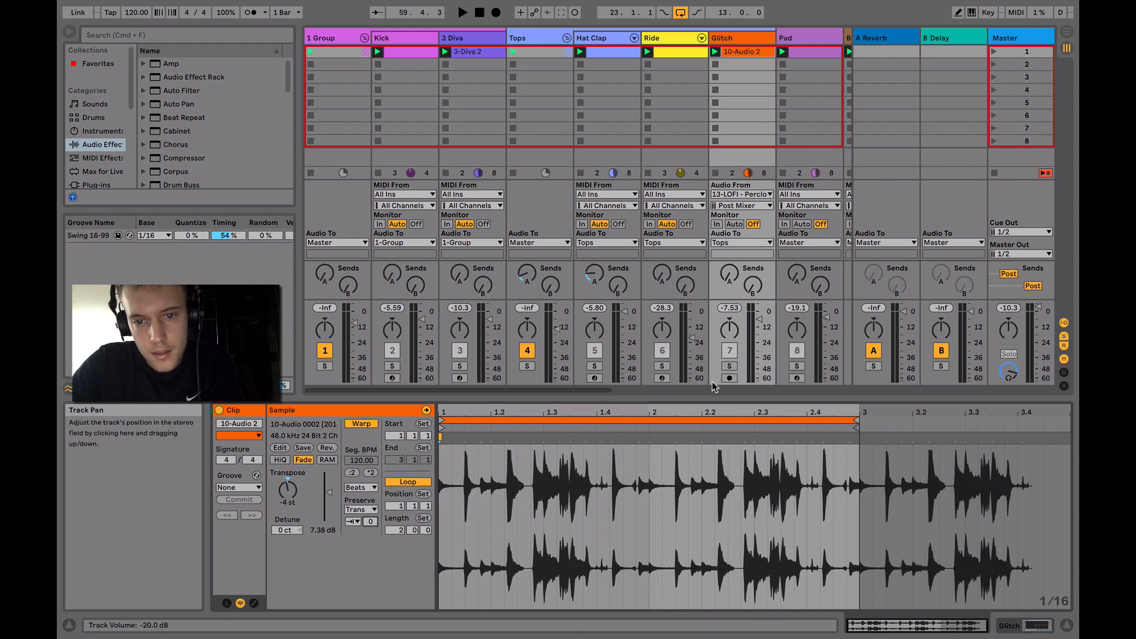
{"action": "left_click", "coordinate": [731, 366]}
{"action": "key", "text": "space"}
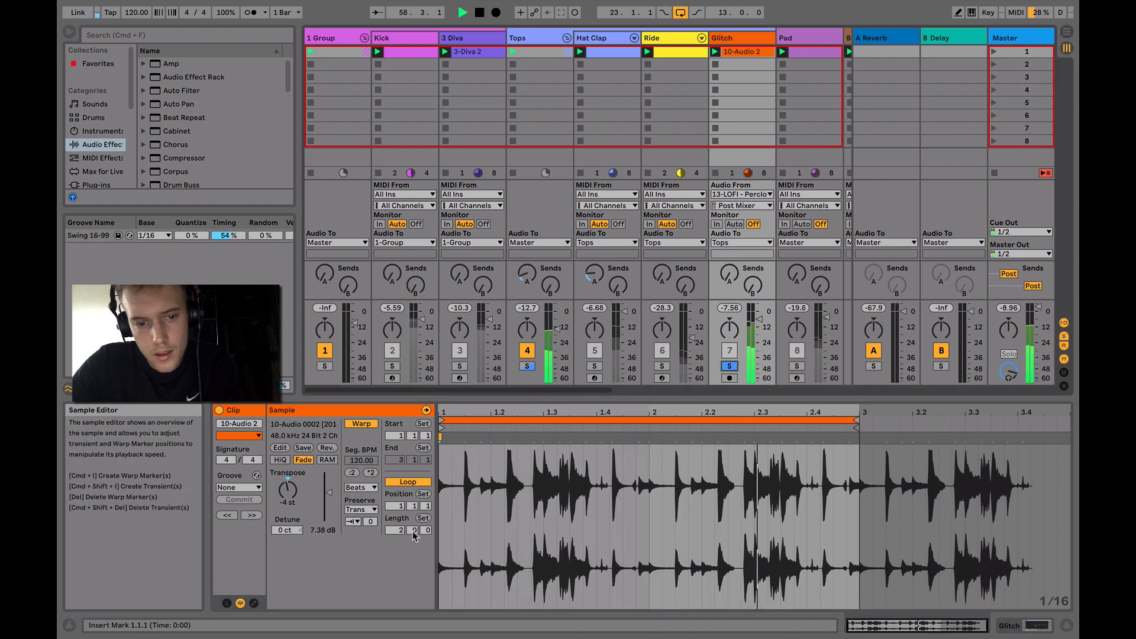
{"action": "mouse_move", "coordinate": [370, 522]}
{"action": "left_mouse_down"}
{"action": "mouse_move", "coordinate": [370, 495]}
{"action": "mouse_move", "coordinate": [370, 521]}
{"action": "left_mouse_up"}
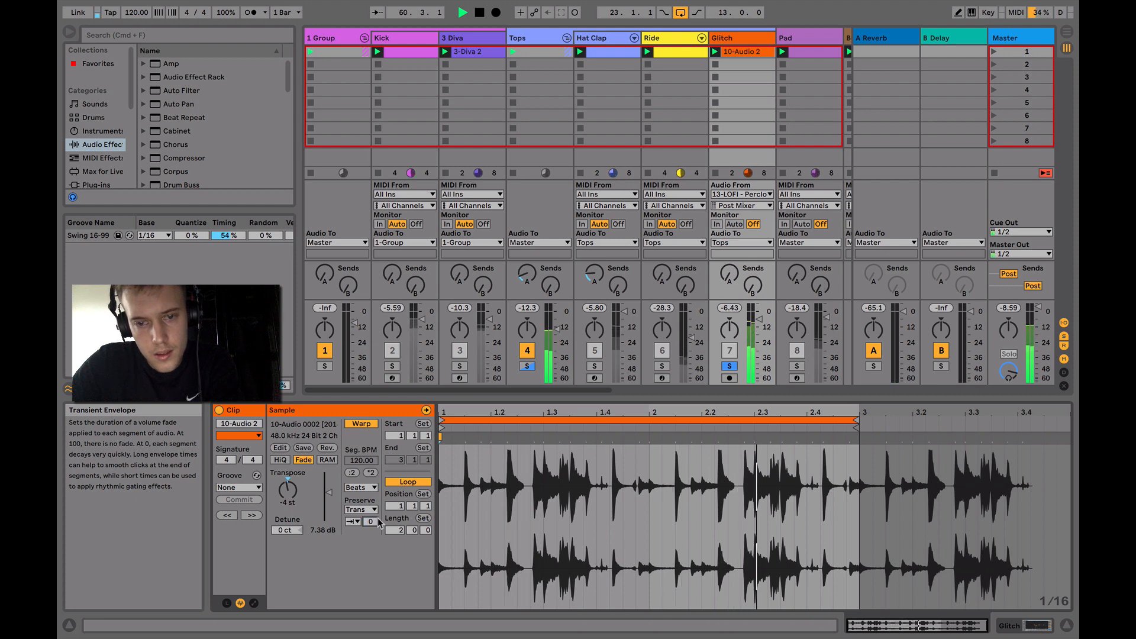
{"action": "key", "text": "space"}
Delete the 16 Audio track
{"action": "scroll", "coordinate": [610, 371], "scroll_direction": "right", "scroll_amount": 10}
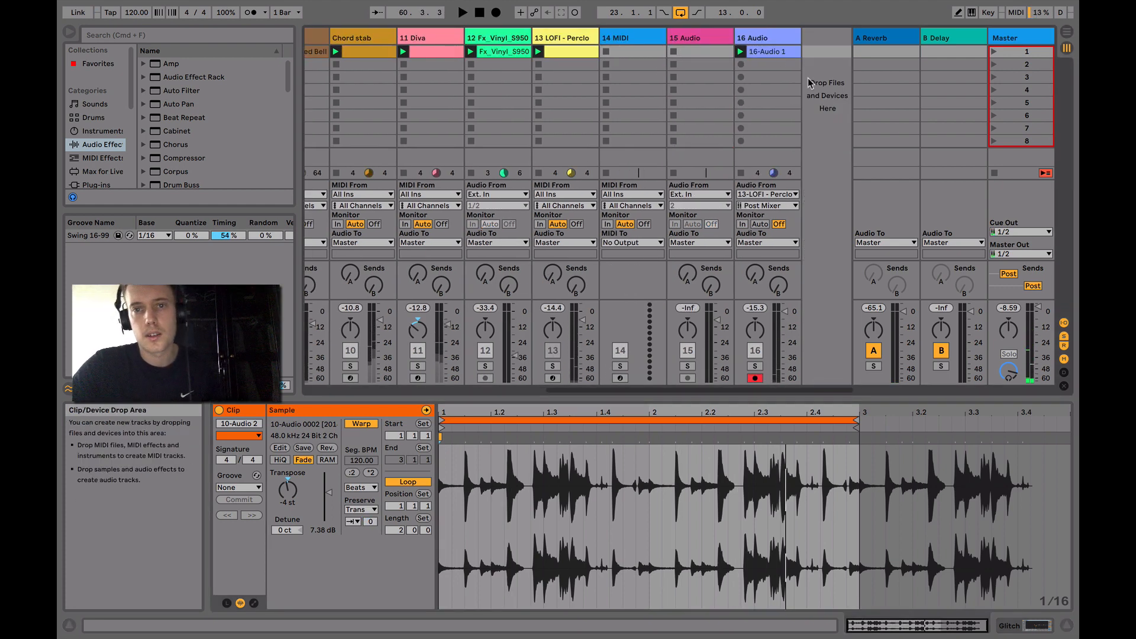
{"action": "left_click", "coordinate": [769, 39]}
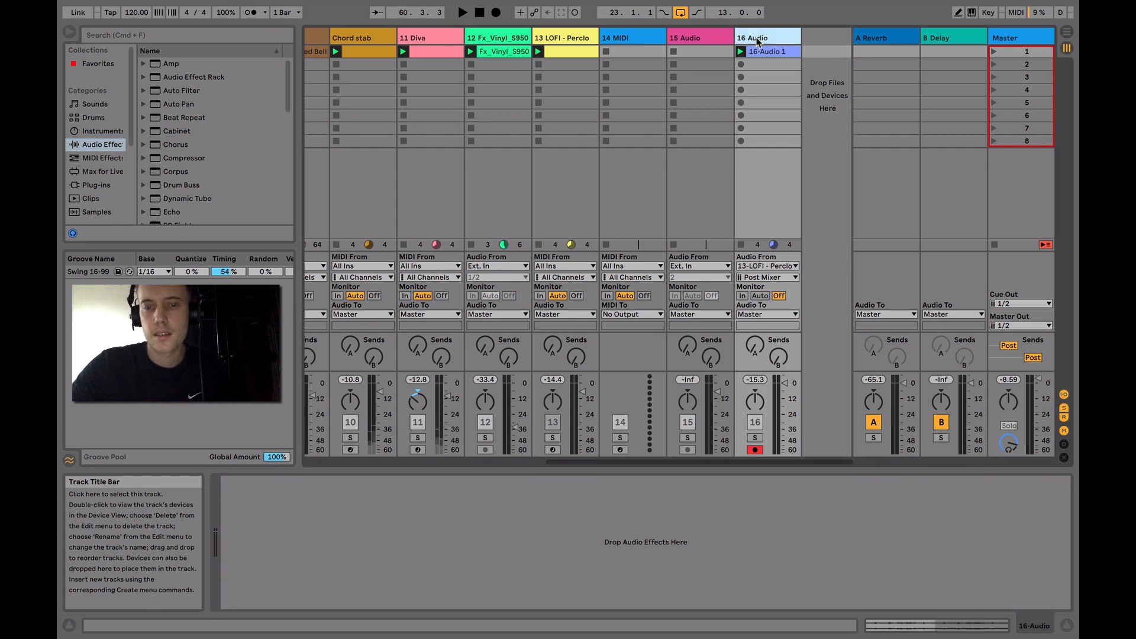
Play the whole Tops group soloed, without the Glitch solo, and show the group's effect devices
{"action": "scroll", "coordinate": [671, 289], "scroll_direction": "left", "scroll_amount": 10}
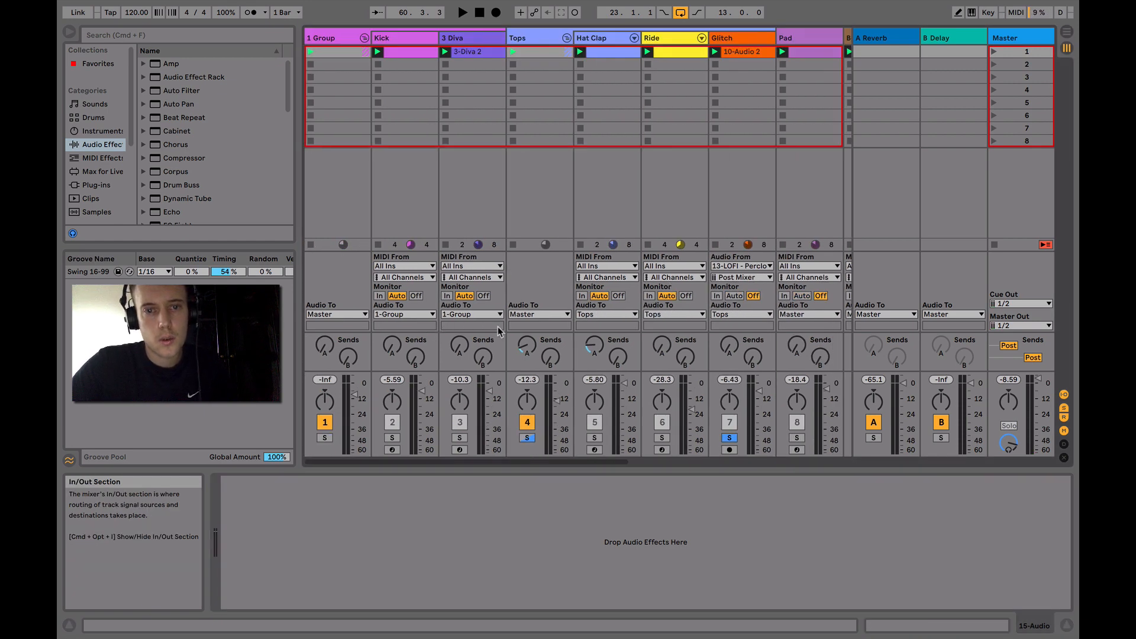
{"action": "key", "text": "space"}
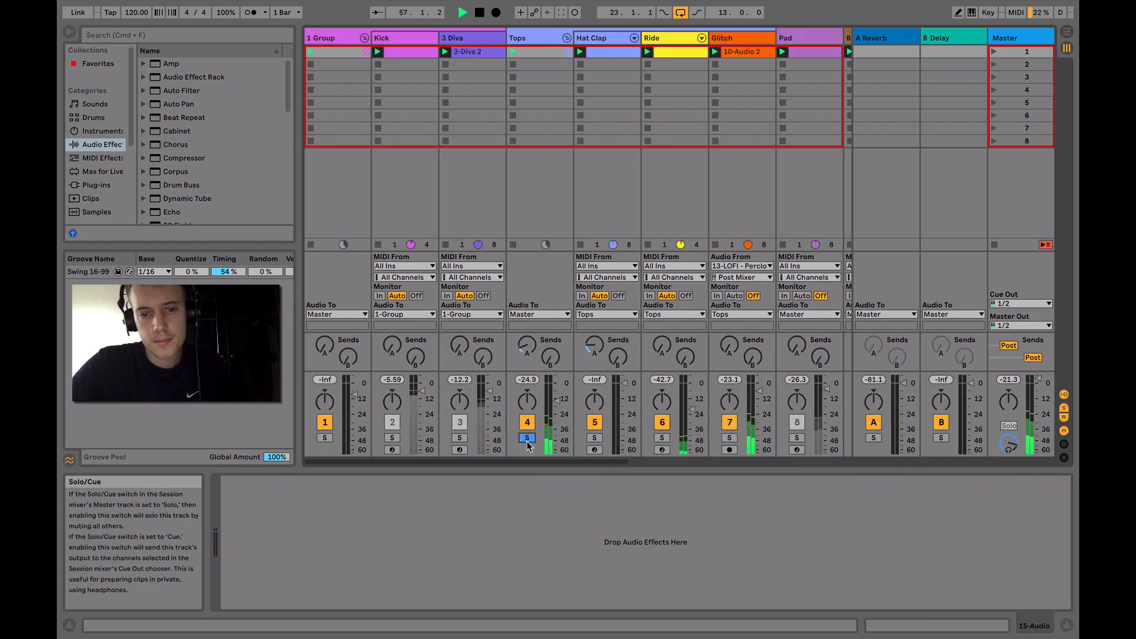
{"action": "left_click", "coordinate": [540, 38]}
{"action": "key", "text": "space"}
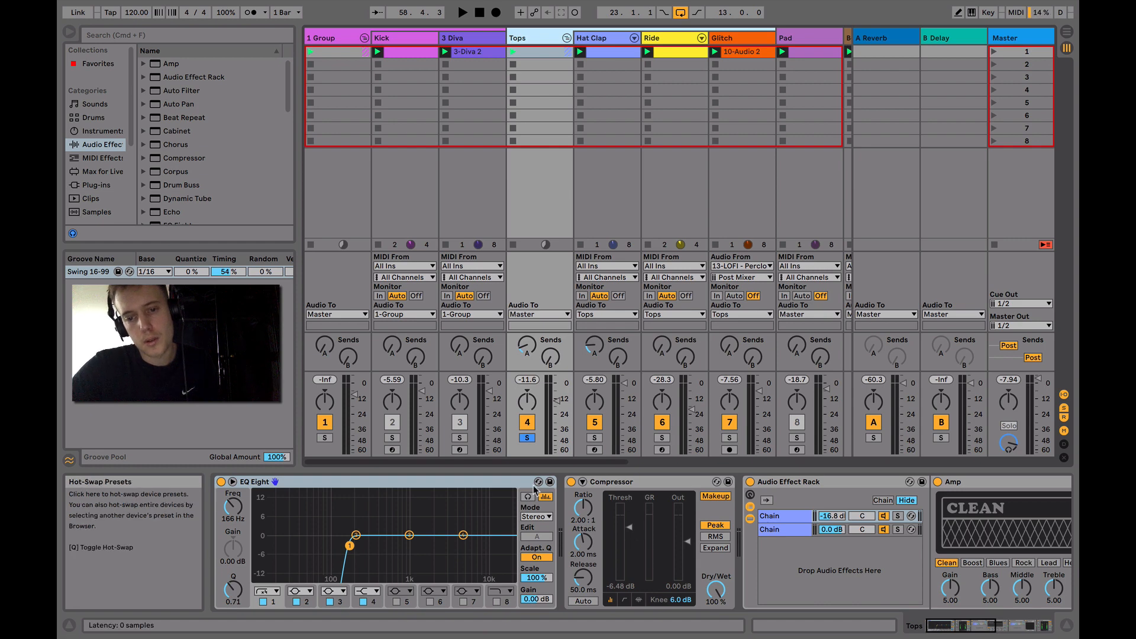
Examine both parallel chains of the first Audio Effect Rack on Tops, ending on the Amp chain
{"action": "scroll", "coordinate": [630, 529], "scroll_direction": "right", "scroll_amount": 5}
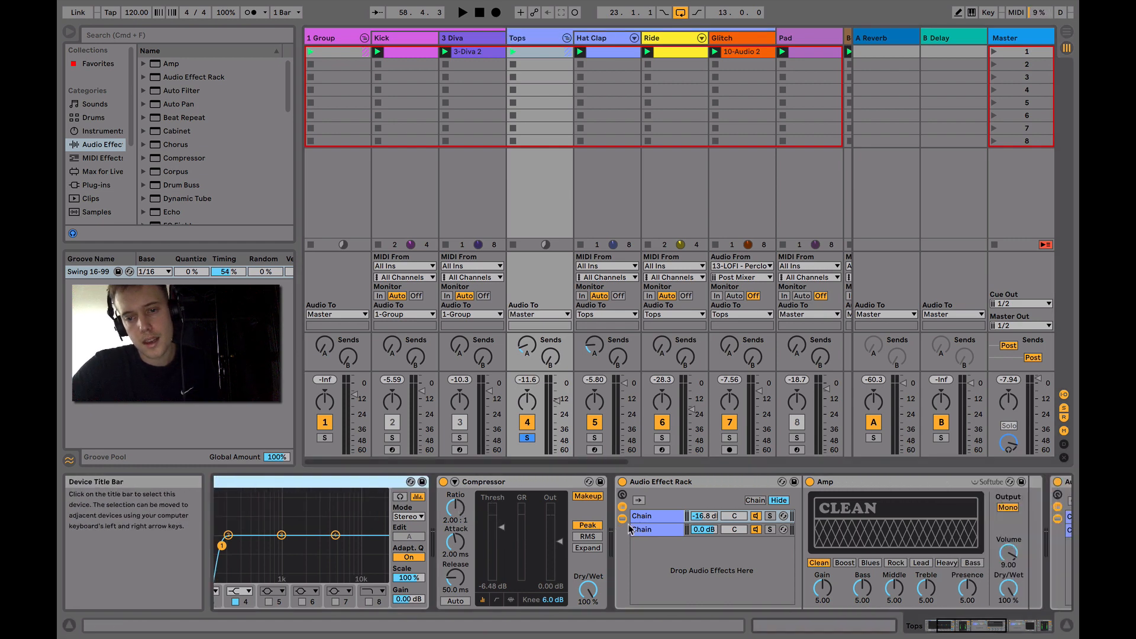
{"action": "scroll", "coordinate": [722, 518], "scroll_direction": "right", "scroll_amount": 3}
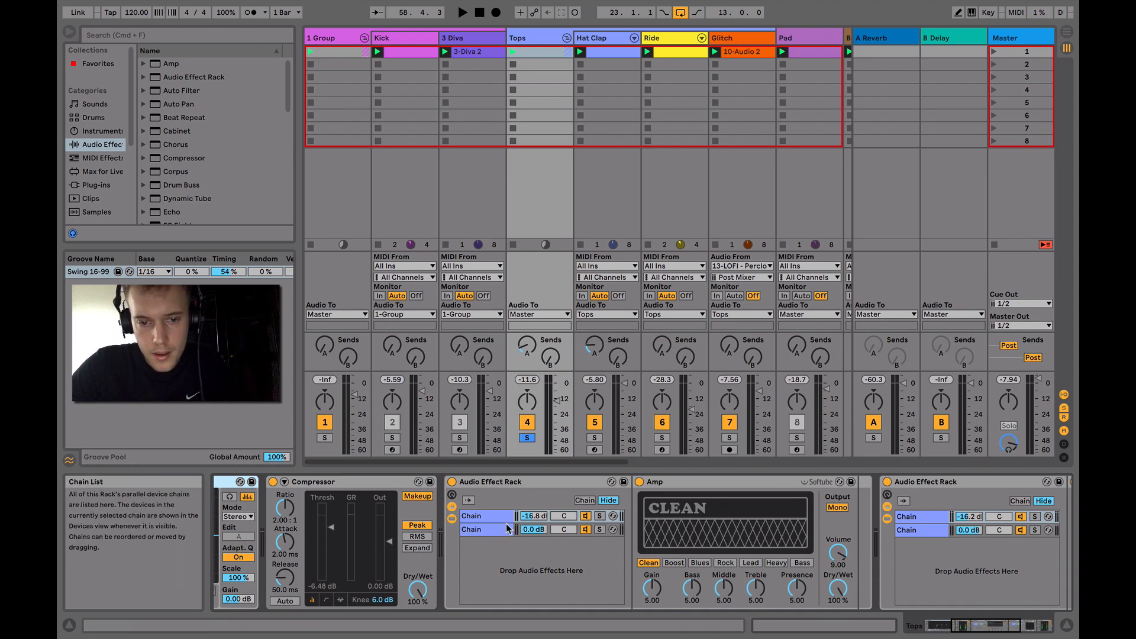
{"action": "left_click", "coordinate": [495, 516]}
{"action": "left_click", "coordinate": [495, 530]}
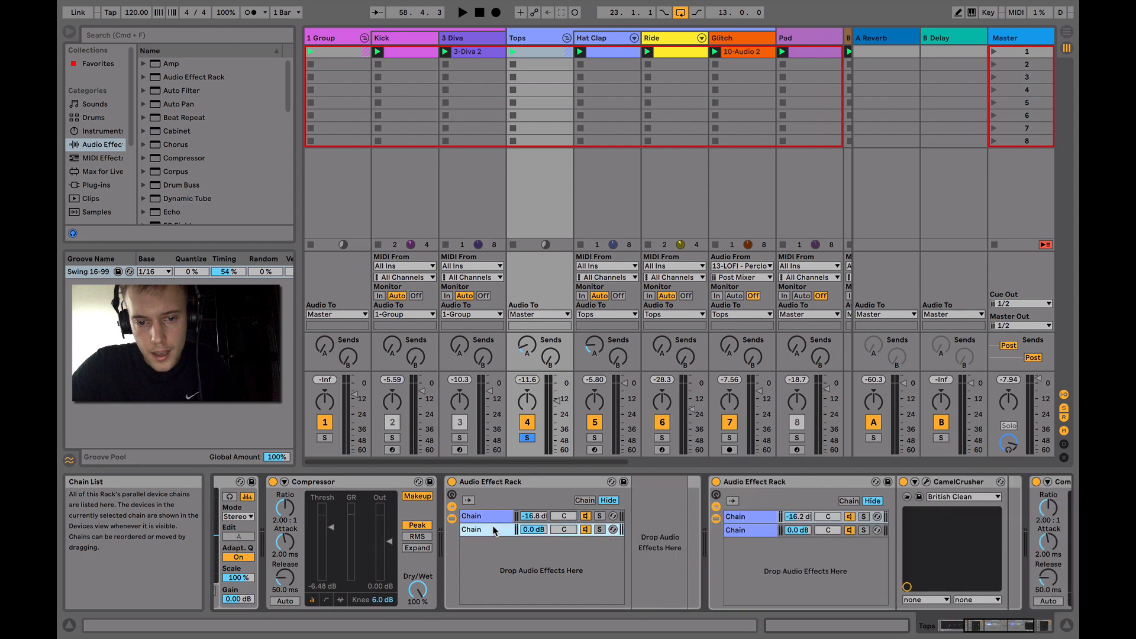
{"action": "left_click", "coordinate": [491, 518]}
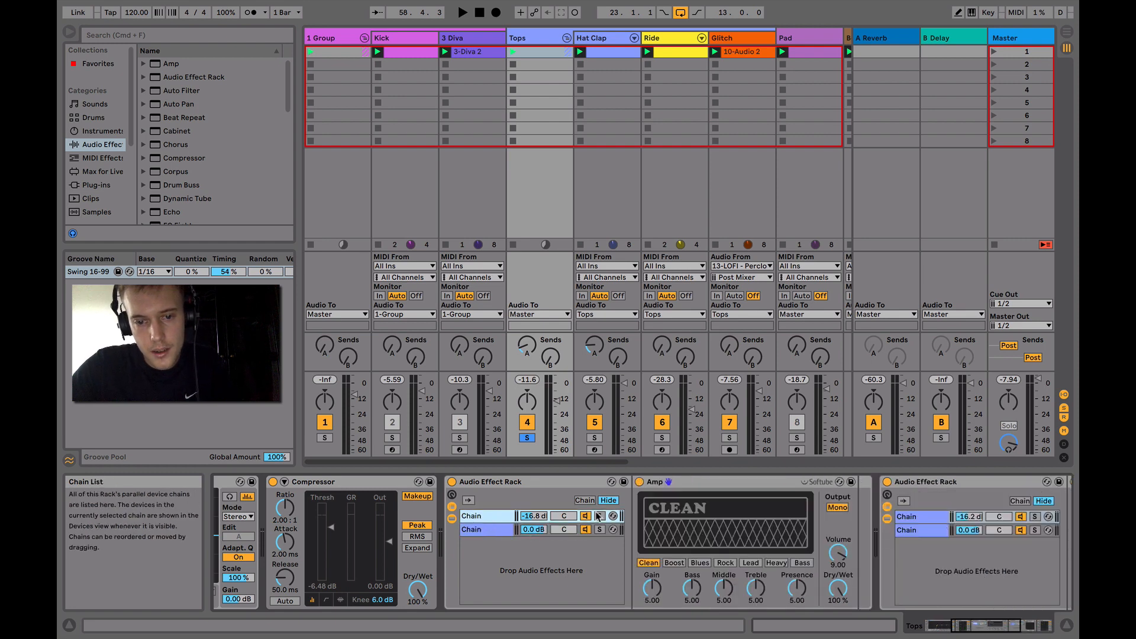
Audition the Amp chain soloed, and compare the Tops playback with that chain on and off
{"action": "left_click", "coordinate": [599, 517]}
{"action": "key", "text": "space"}
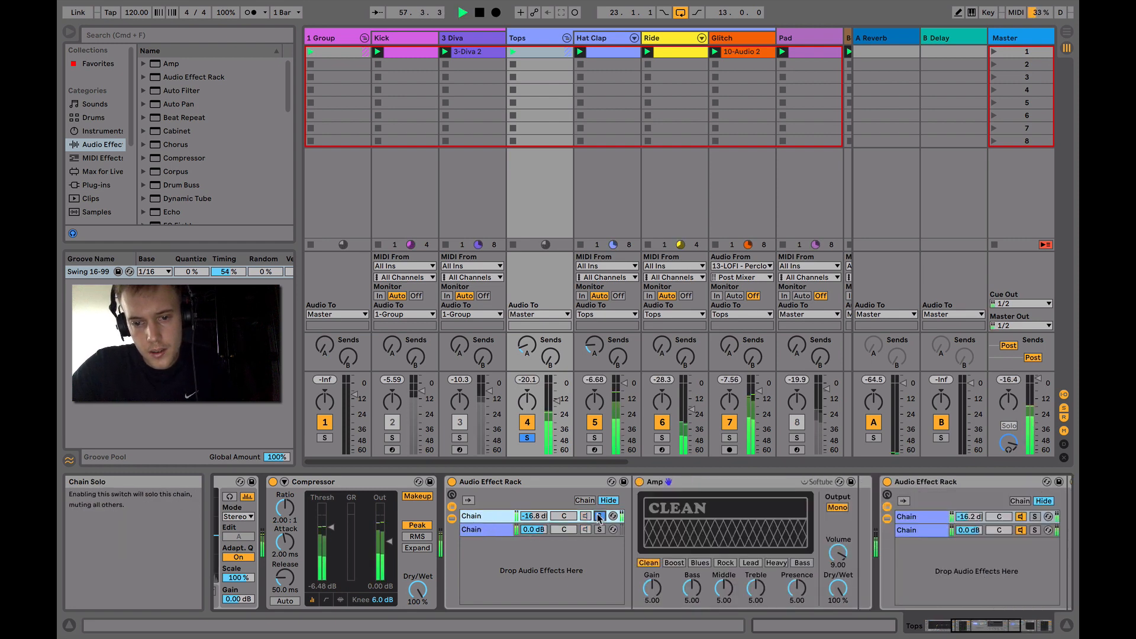
{"action": "key", "text": "space"}
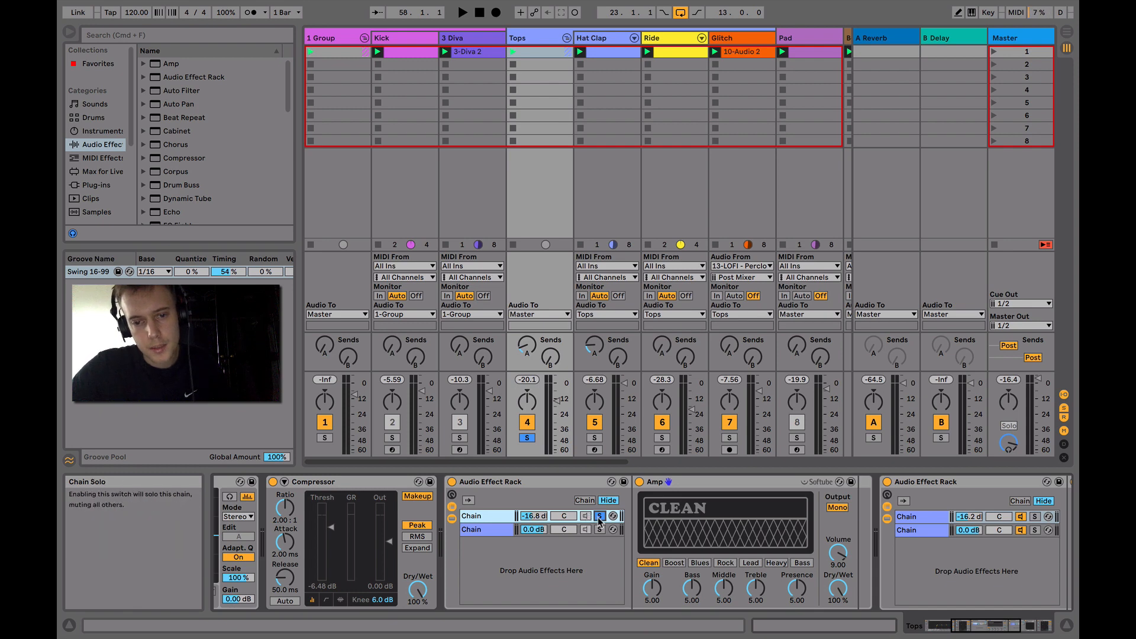
{"action": "key", "text": "space"}
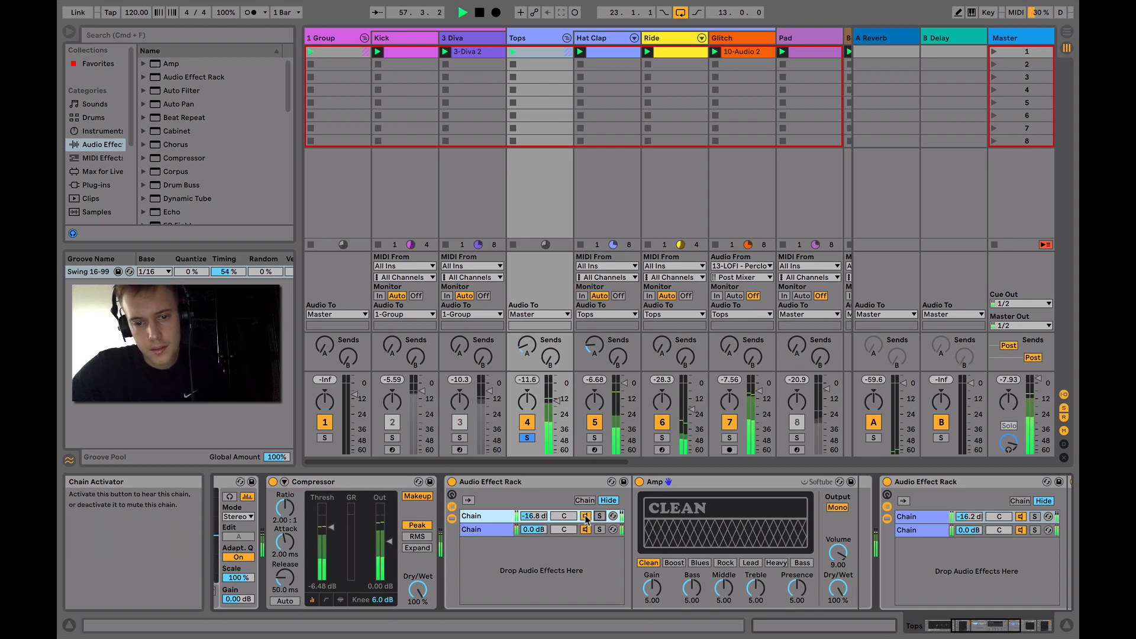
{"action": "left_click", "coordinate": [586, 516]}
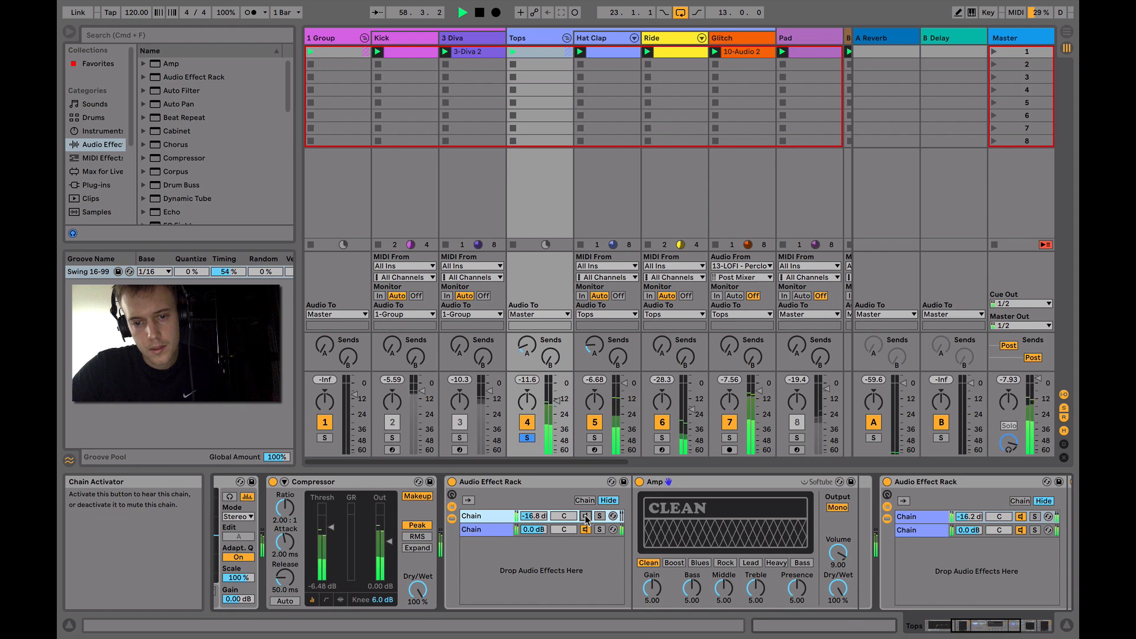
{"action": "key", "text": "space"}
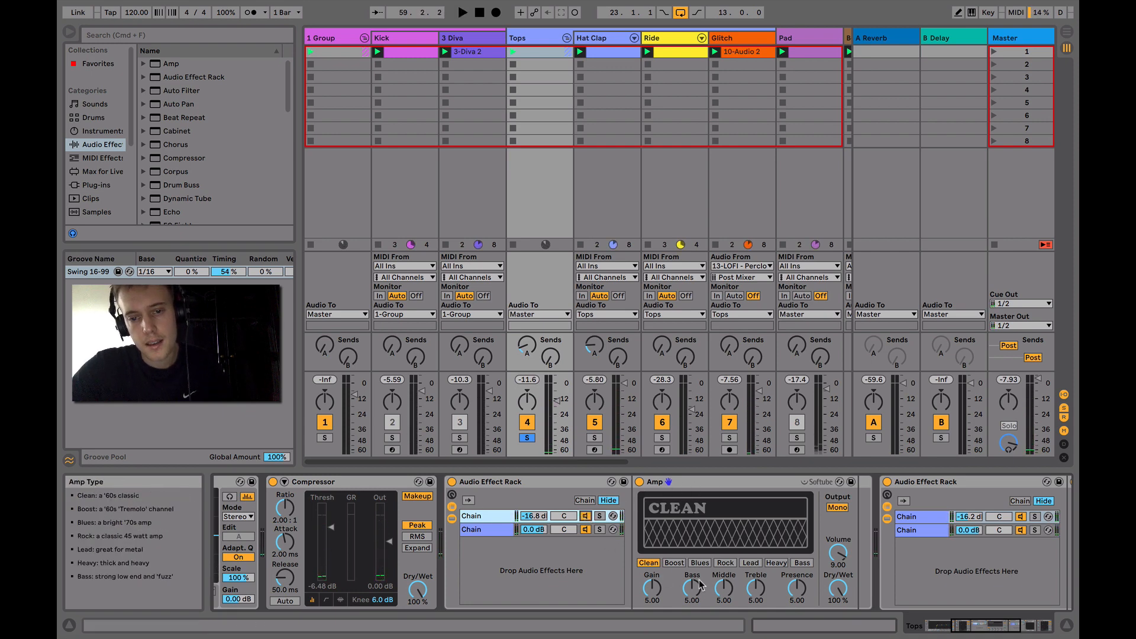
Compare the Tops playback with the second rack's CamelCrusher chain switched off and on
{"action": "scroll", "coordinate": [709, 521], "scroll_direction": "right", "scroll_amount": 5}
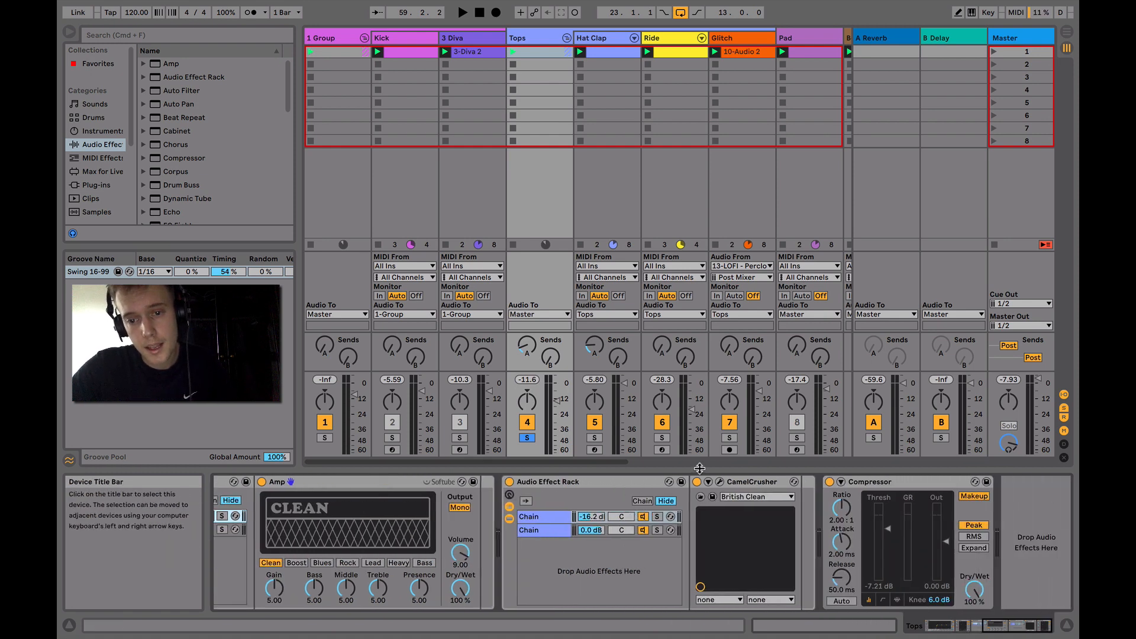
{"action": "left_click", "coordinate": [738, 486]}
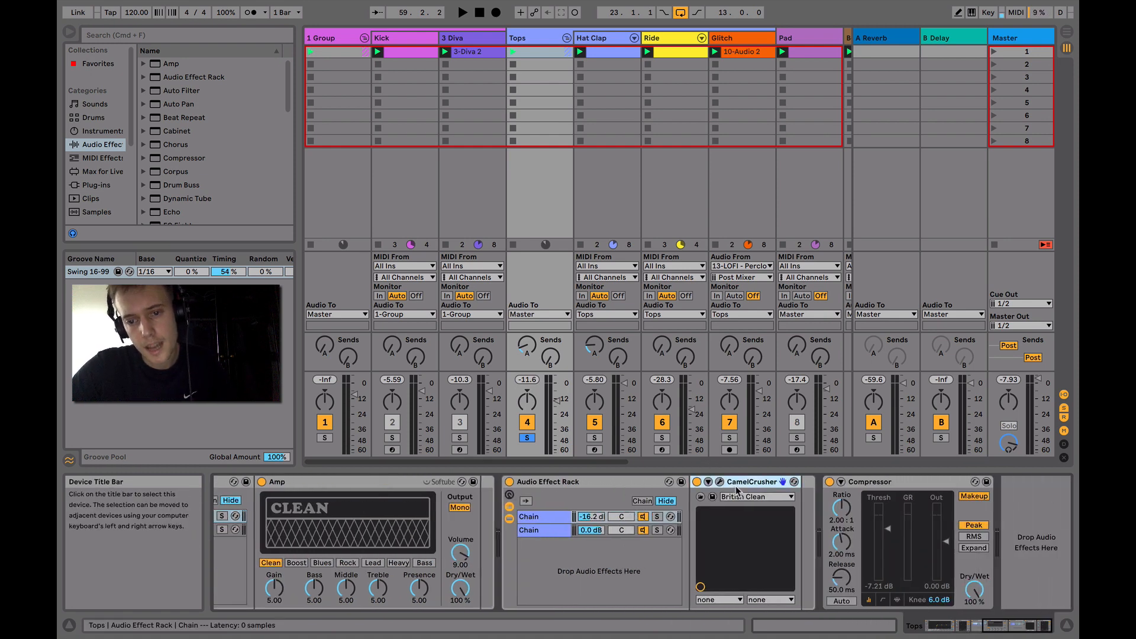
{"action": "key", "text": "space"}
{"action": "left_click", "coordinate": [642, 519]}
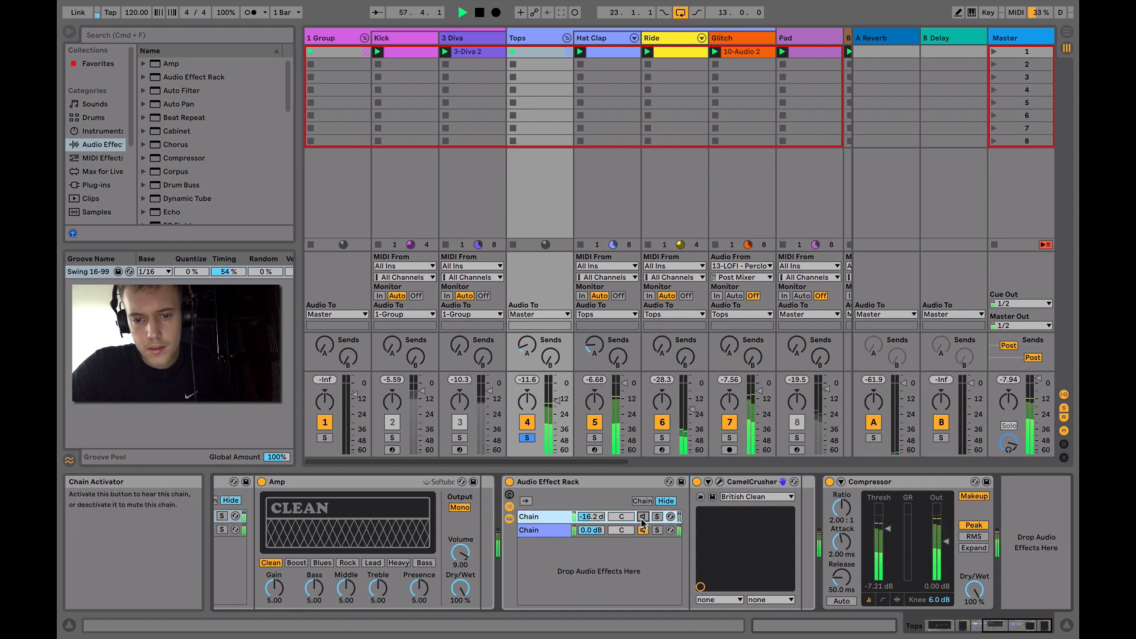
{"action": "left_click", "coordinate": [642, 517]}
View the CamelCrusher plug-in window, stop playback, close the window and review the rest of the Tops effects
{"action": "left_click", "coordinate": [721, 483]}
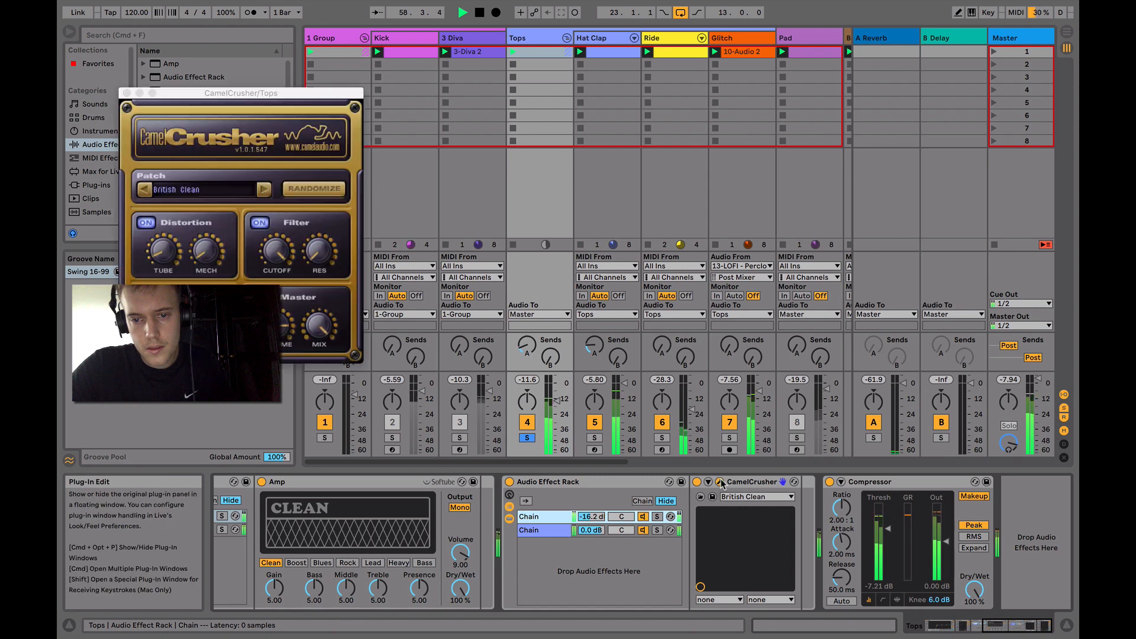
{"action": "key", "text": "space"}
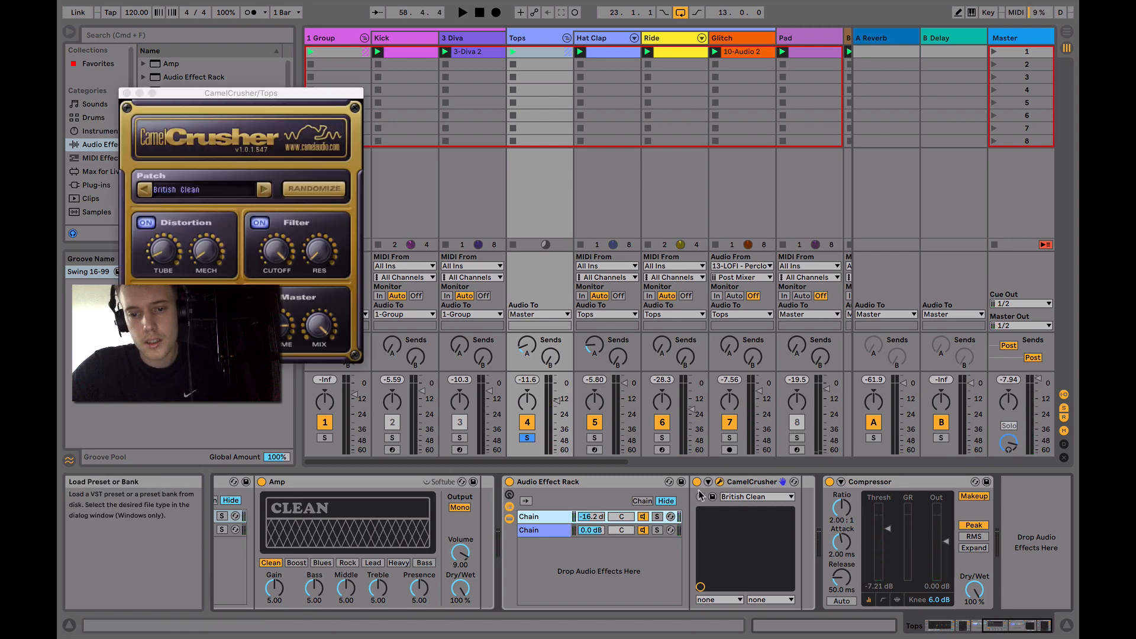
{"action": "left_click", "coordinate": [720, 482]}
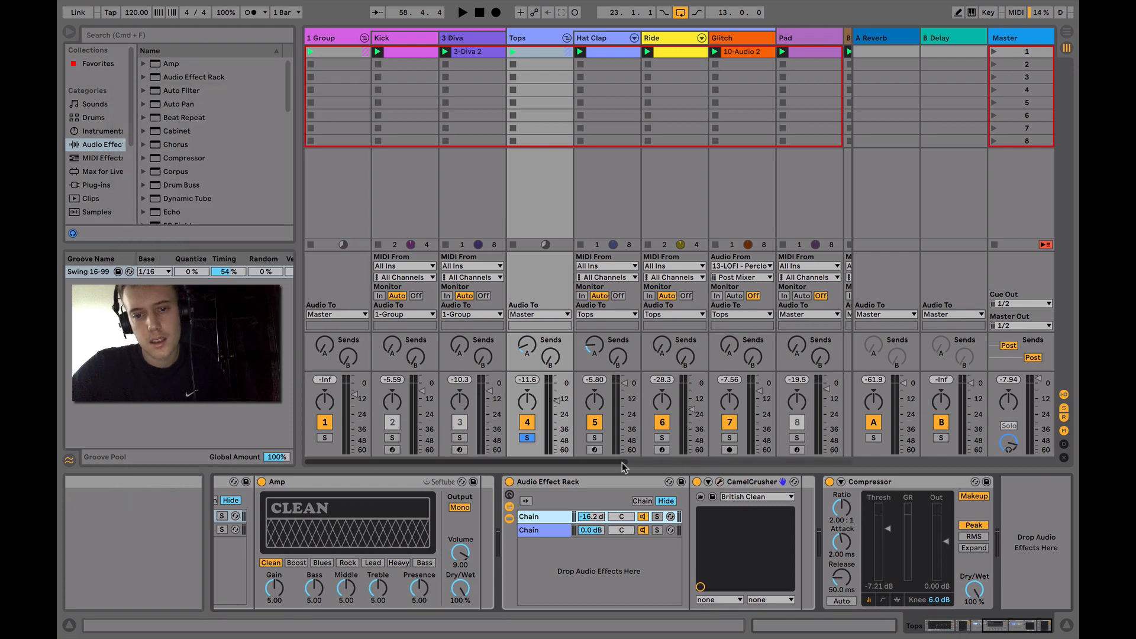
{"action": "scroll", "coordinate": [612, 517], "scroll_direction": "left", "scroll_amount": 10}
{"action": "scroll", "coordinate": [612, 517], "scroll_direction": "right", "scroll_amount": 10}
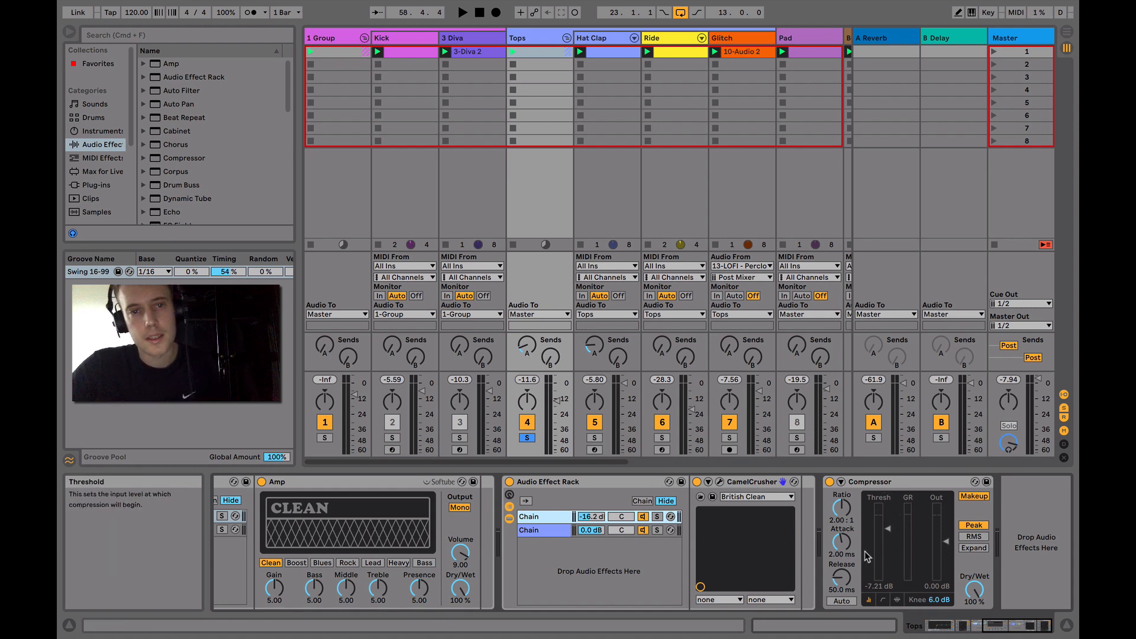
Play the Pad track soloed and collapse the Tops group
{"action": "scroll", "coordinate": [673, 389], "scroll_direction": "right", "scroll_amount": 3}
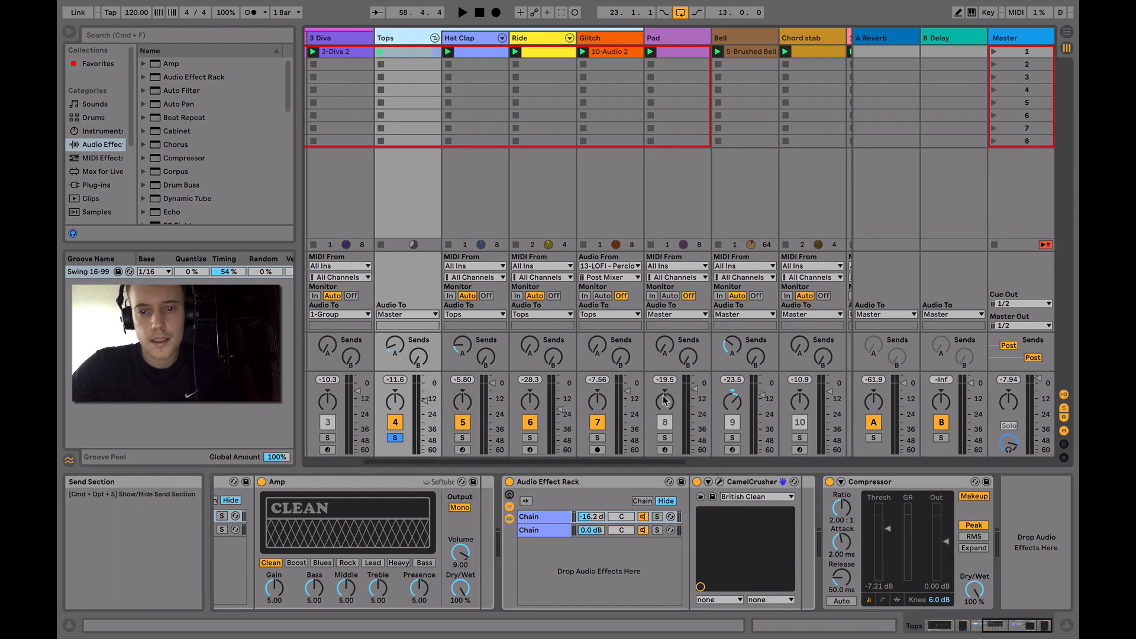
{"action": "left_click", "coordinate": [665, 438]}
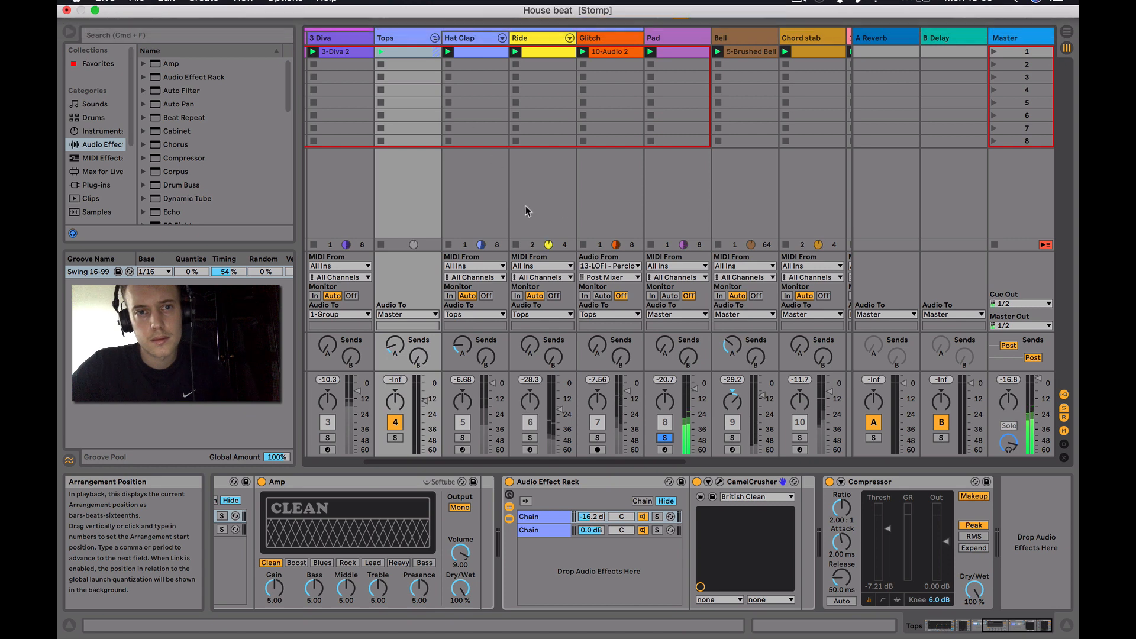
{"action": "left_click", "coordinate": [435, 38]}
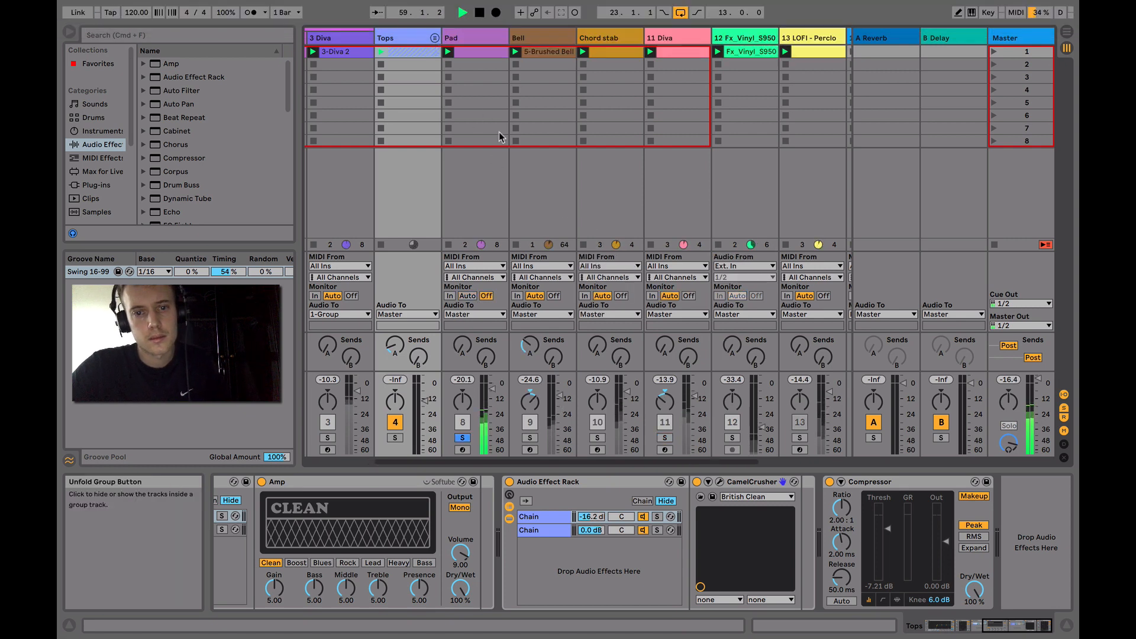
Add 1 Group and Tops to the Pad solo, listen to them together and stop playback
{"action": "scroll", "coordinate": [406, 436], "scroll_direction": "left", "scroll_amount": 2}
{"action": "left_click", "coordinate": [325, 438]}
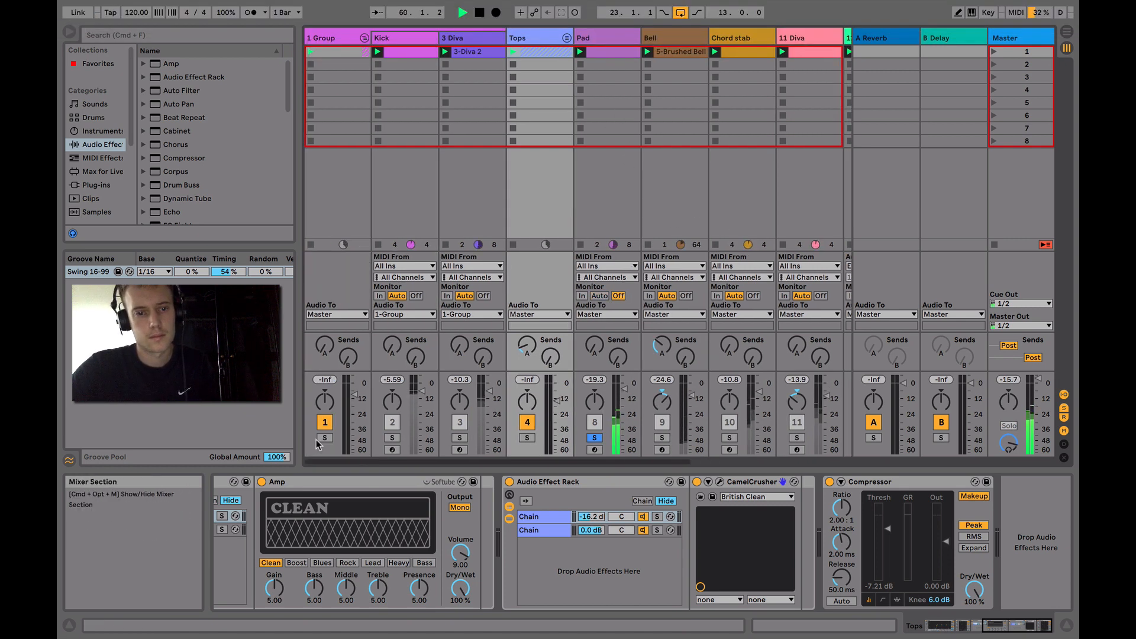
{"action": "left_click", "coordinate": [527, 438]}
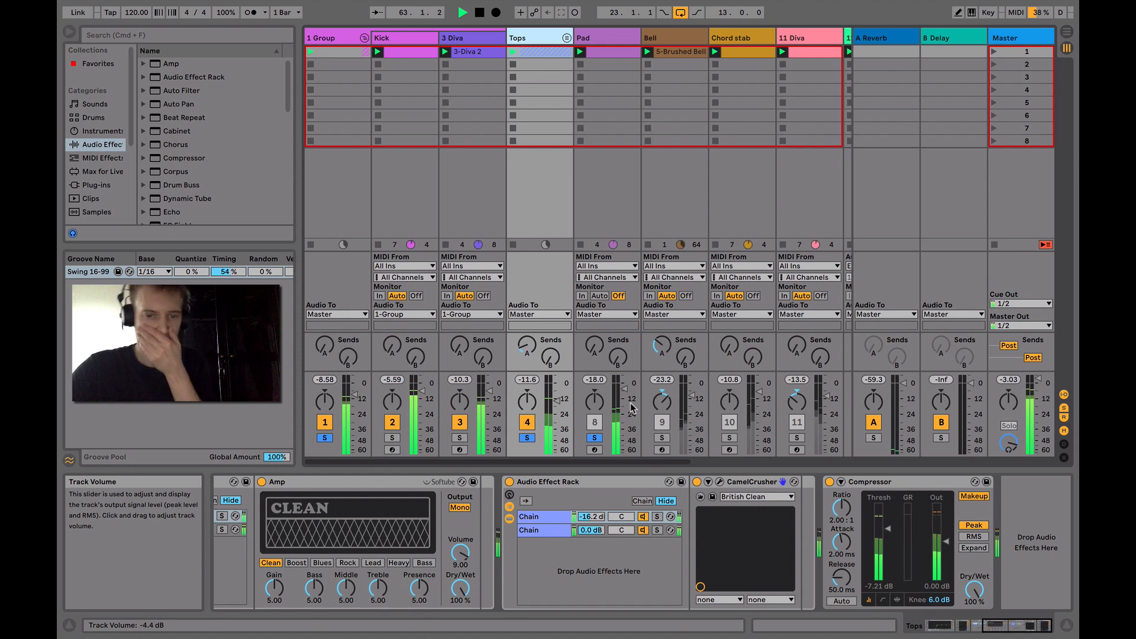
{"action": "key", "text": "space"}
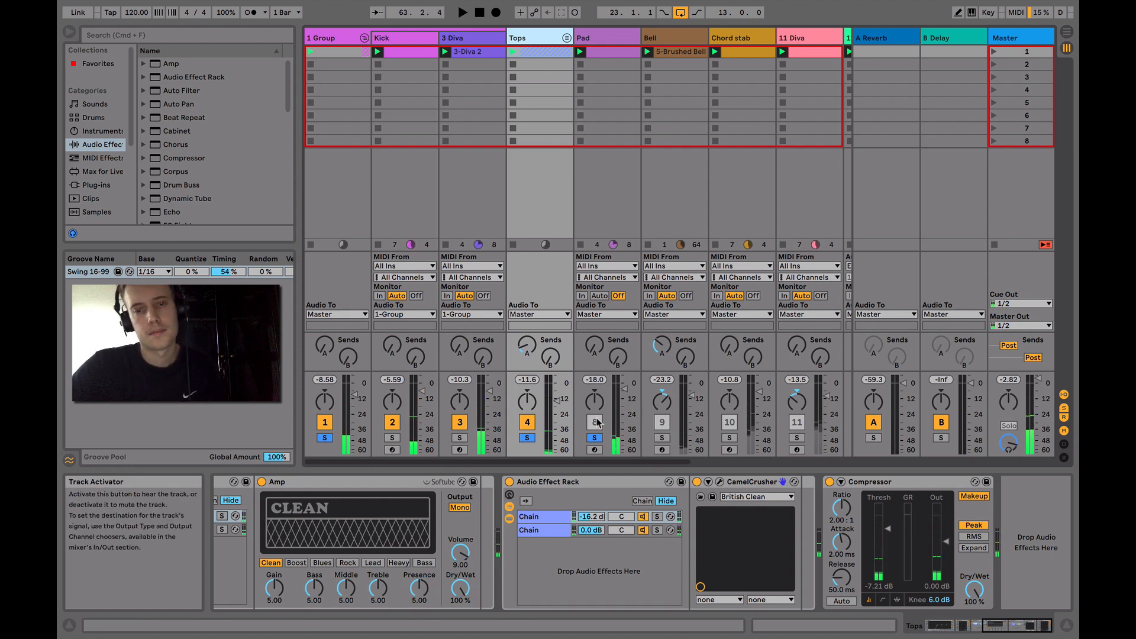
Show the Pad track's devices and switch to the Arrangement View
{"action": "left_click", "coordinate": [598, 36]}
{"action": "key", "text": "Tab"}
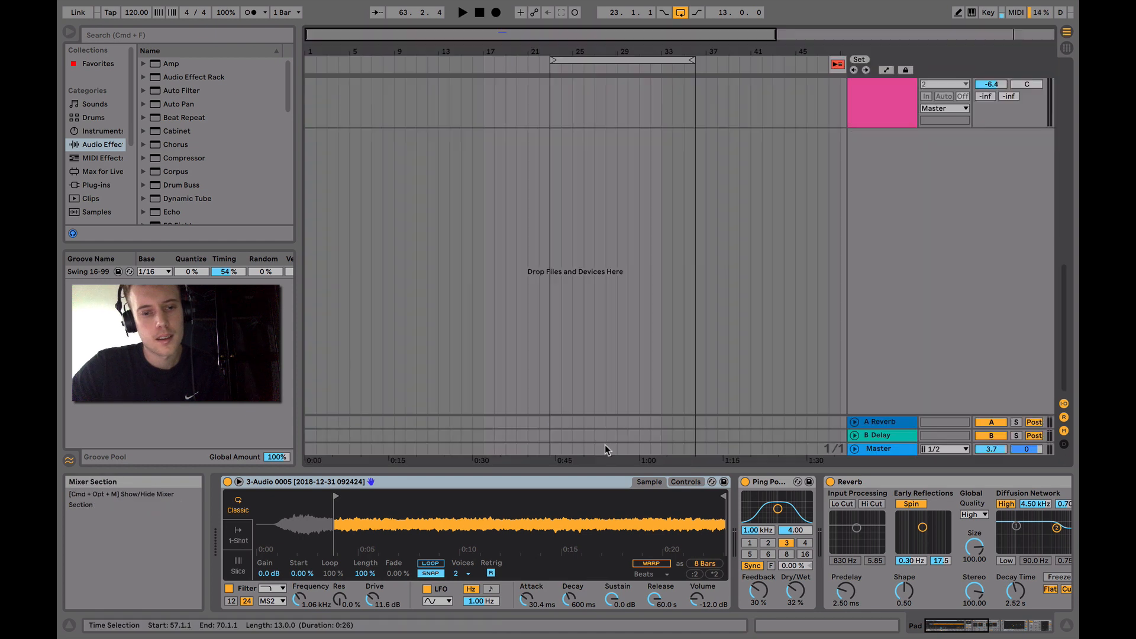
Insert a new MIDI track below the 15 Audio track and load the Operator instrument onto it
{"action": "scroll", "coordinate": [729, 234], "scroll_direction": "up", "scroll_amount": 5}
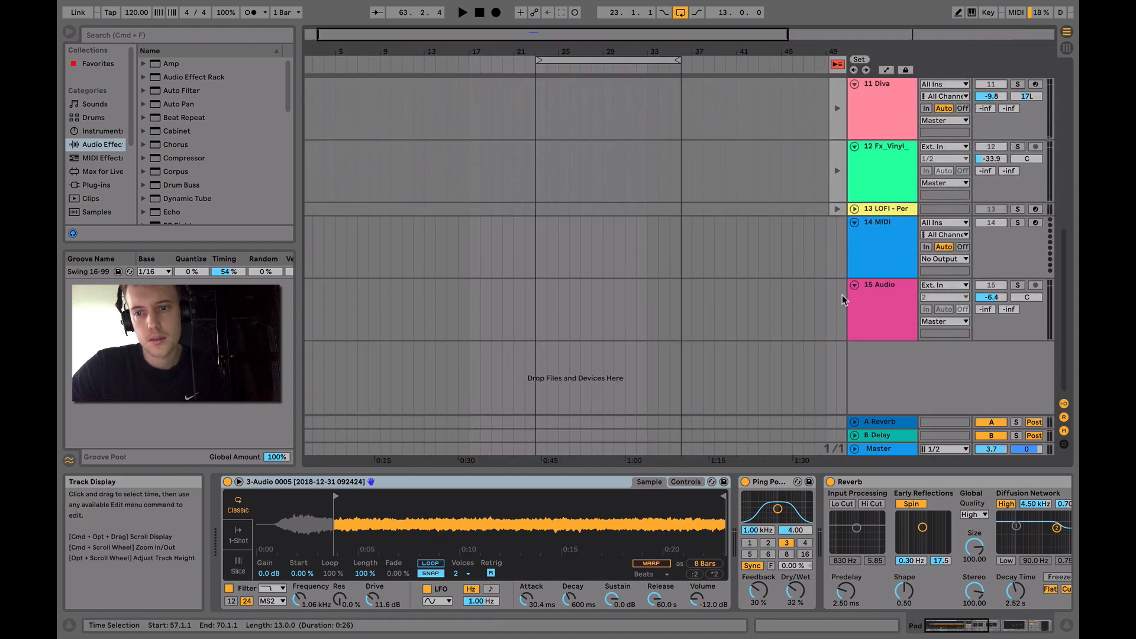
{"action": "right_click", "coordinate": [880, 298]}
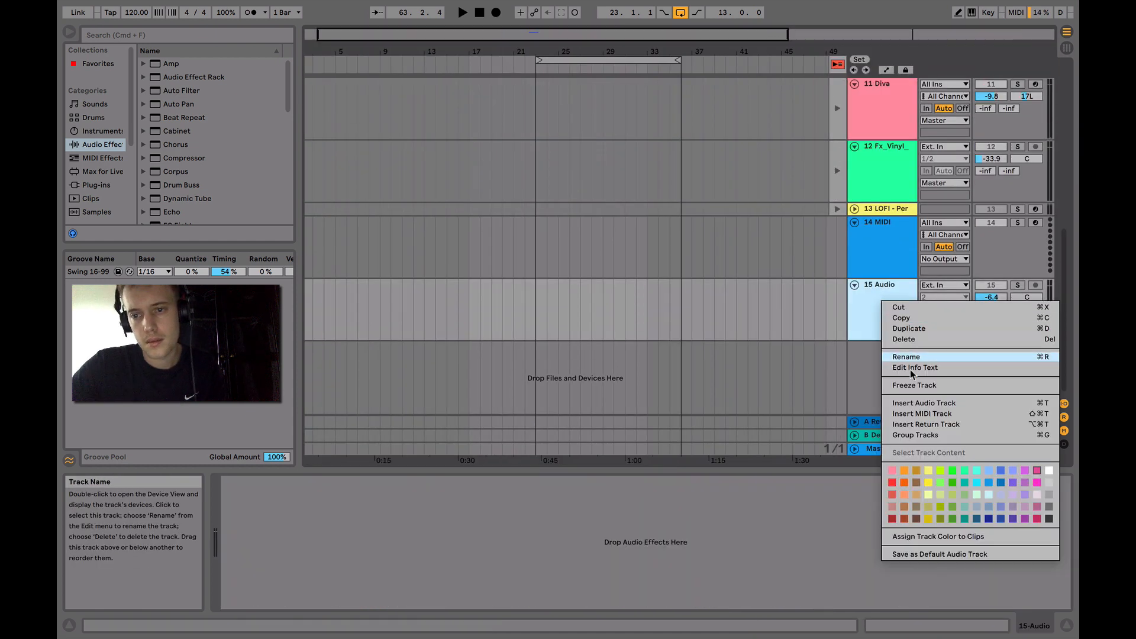
{"action": "left_click", "coordinate": [928, 414]}
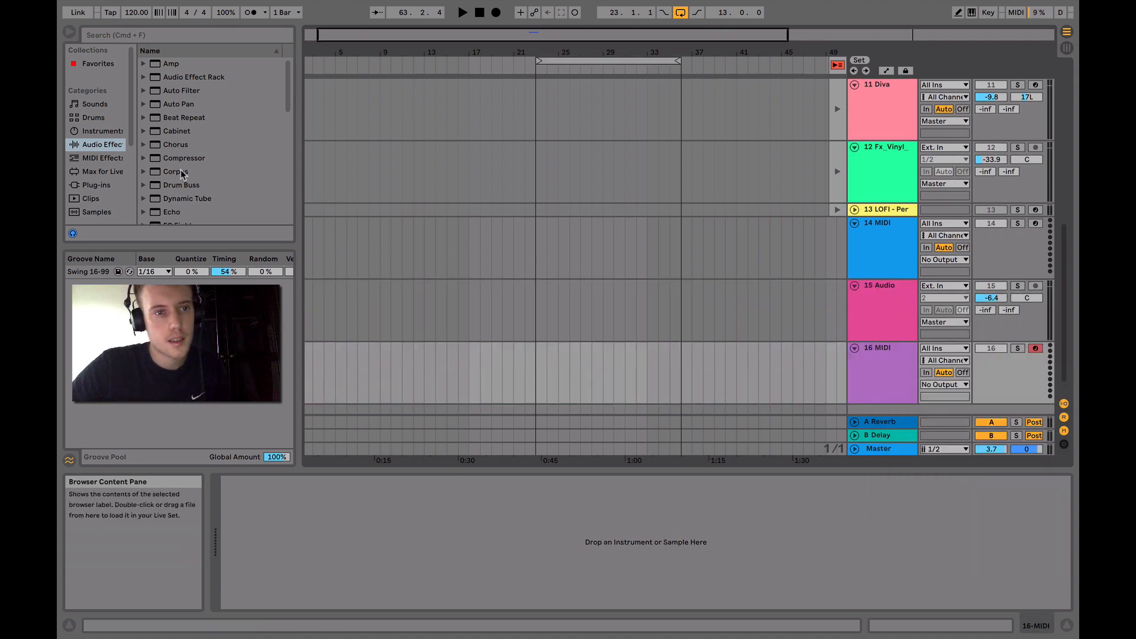
{"action": "left_click", "coordinate": [95, 132]}
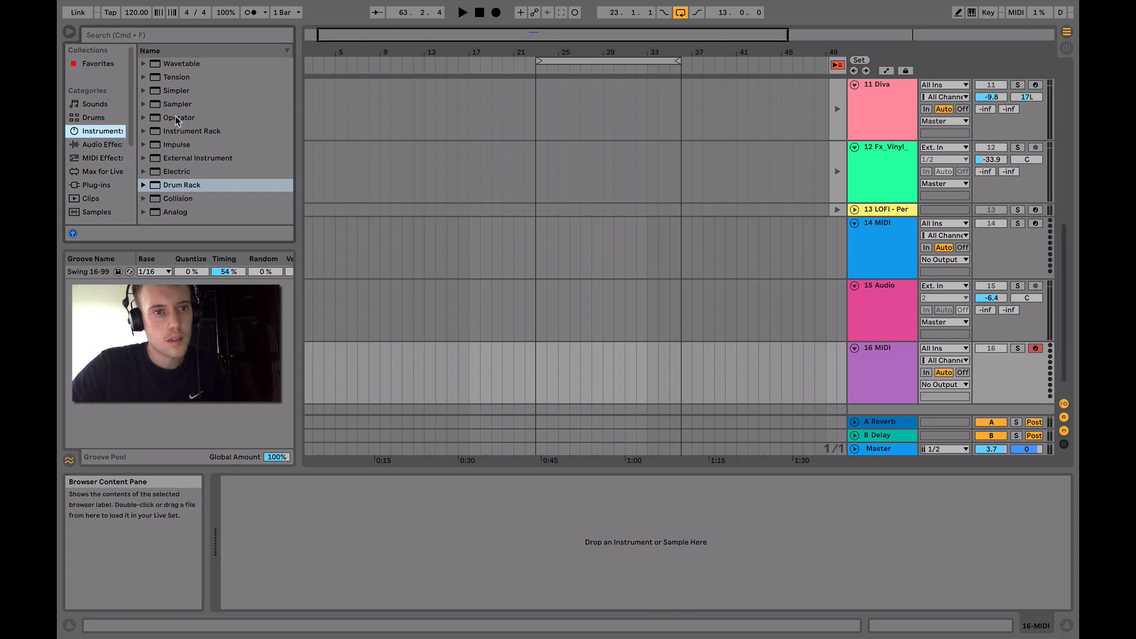
{"action": "left_click_drag", "start_coordinate": [177, 121], "coordinate": [529, 381]}
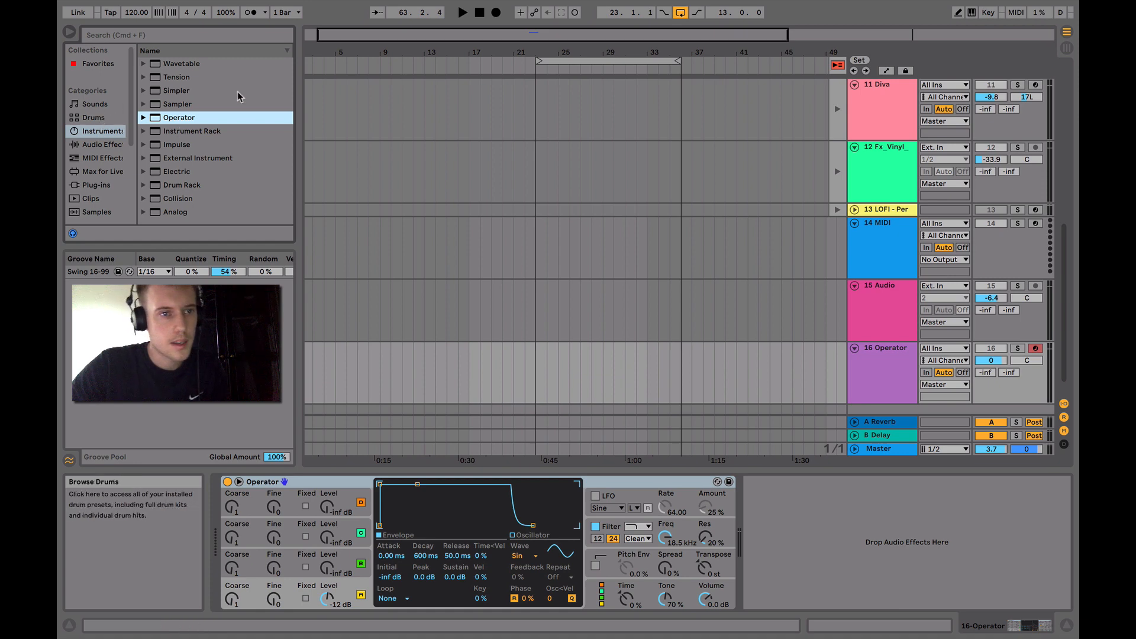
Add the Arpeggiator MIDI effect in front of Operator on the new track
{"action": "left_click", "coordinate": [104, 158]}
{"action": "left_click", "coordinate": [179, 65]}
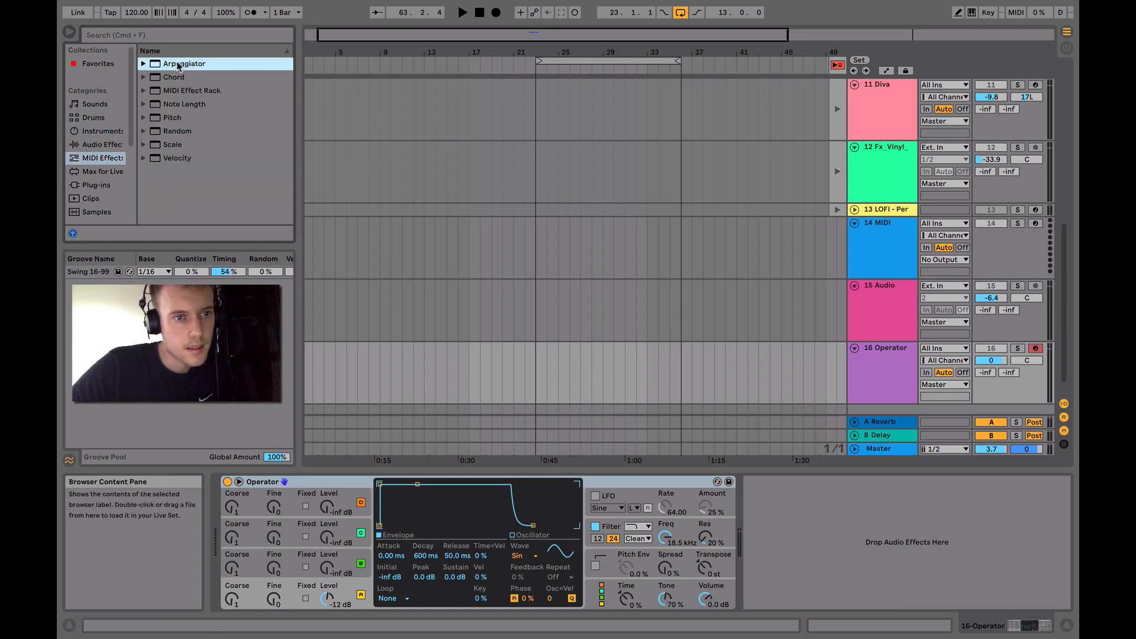
{"action": "double_click", "coordinate": [179, 65]}
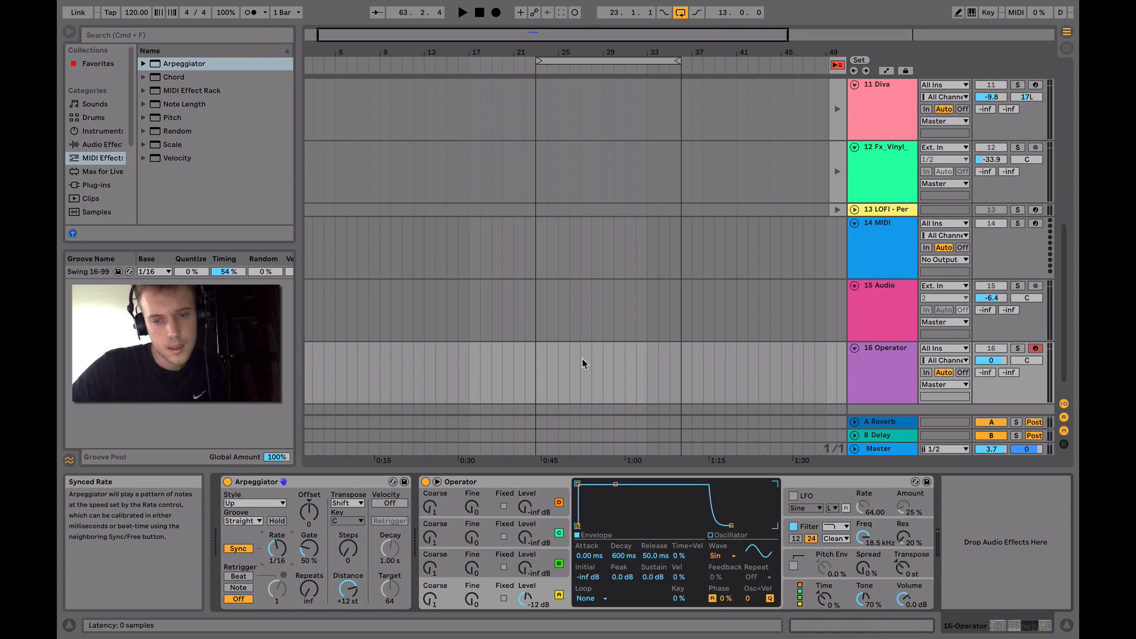
Insert an empty two-bar MIDI clip on the Operator track from bar 23 to bar 25
{"action": "left_click", "coordinate": [557, 383]}
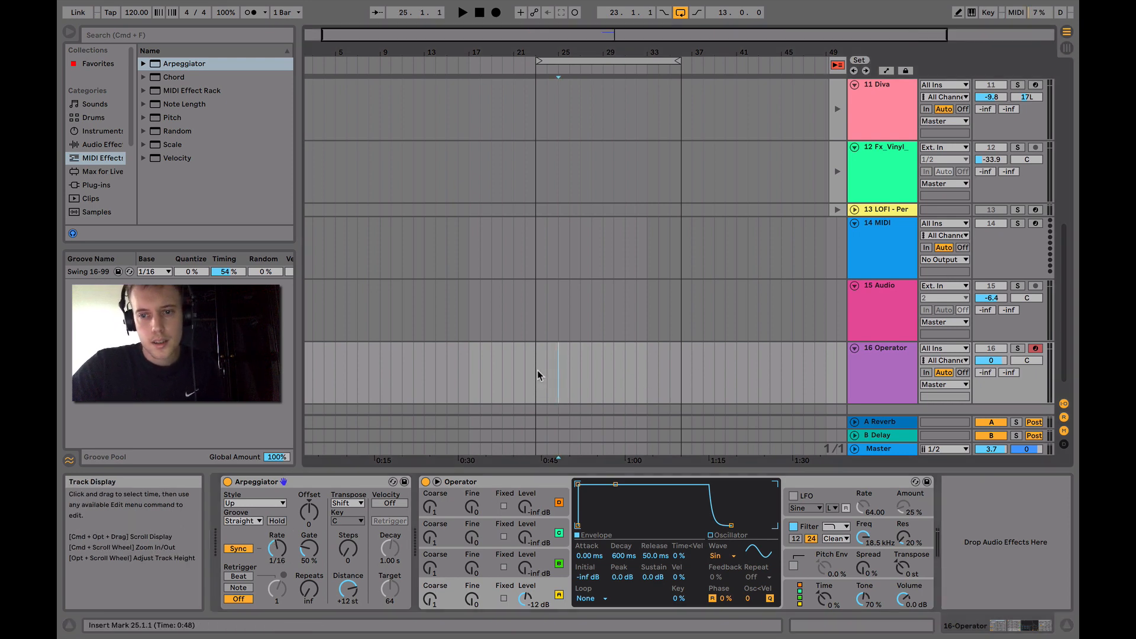
{"action": "left_click_drag", "start_coordinate": [537, 370], "coordinate": [556, 370]}
{"action": "right_click", "coordinate": [556, 370]}
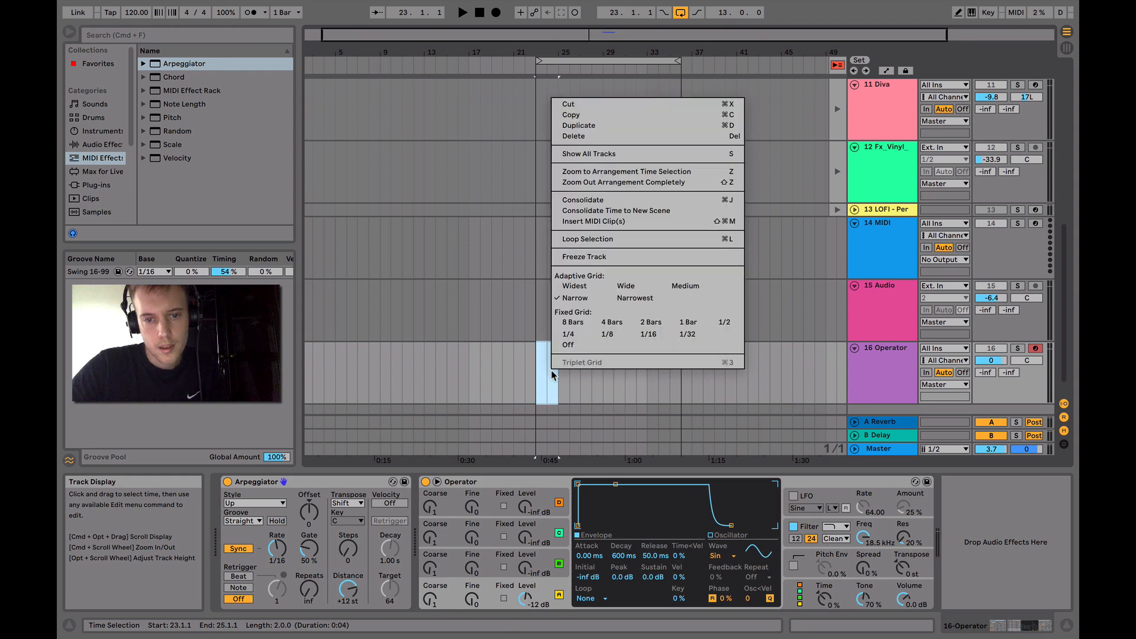
{"action": "left_click", "coordinate": [606, 222]}
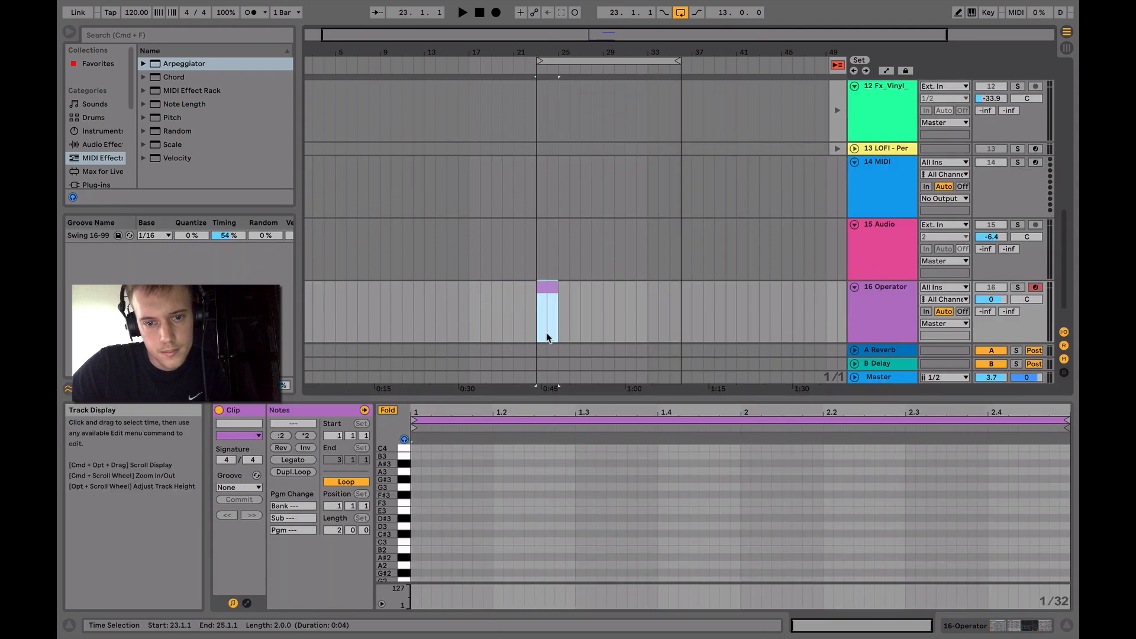
Enter a chord of A2, C3 and E3 at the start of the clip and extend the notes over its full two bars
{"action": "scroll", "coordinate": [422, 544], "scroll_direction": "down", "scroll_amount": 3}
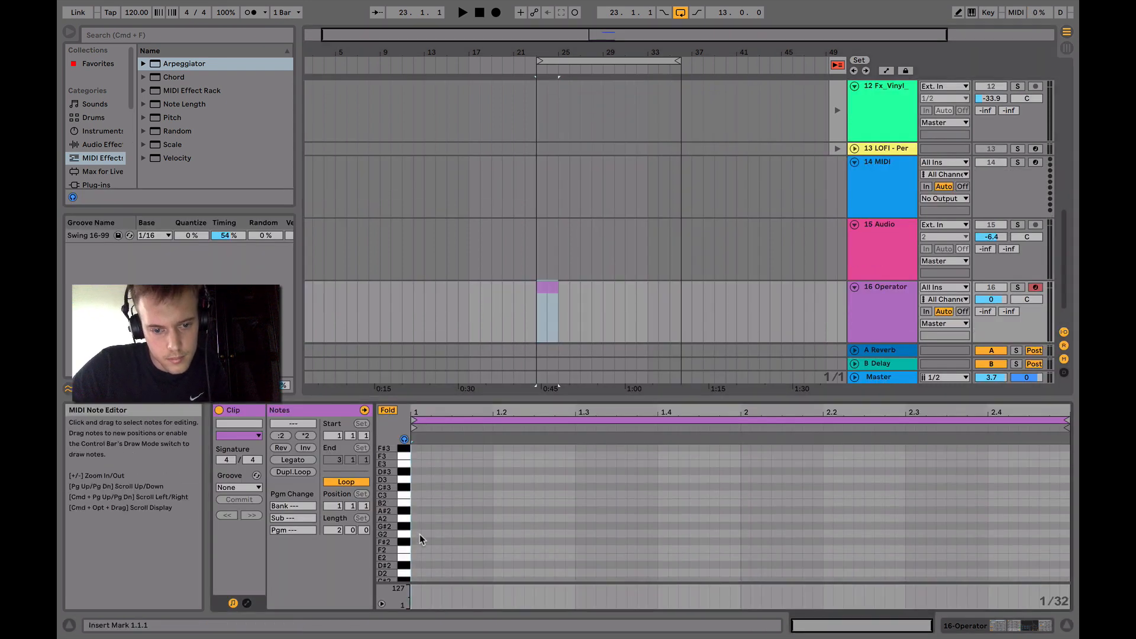
{"action": "left_click", "coordinate": [416, 517]}
{"action": "double_click", "coordinate": [417, 517]}
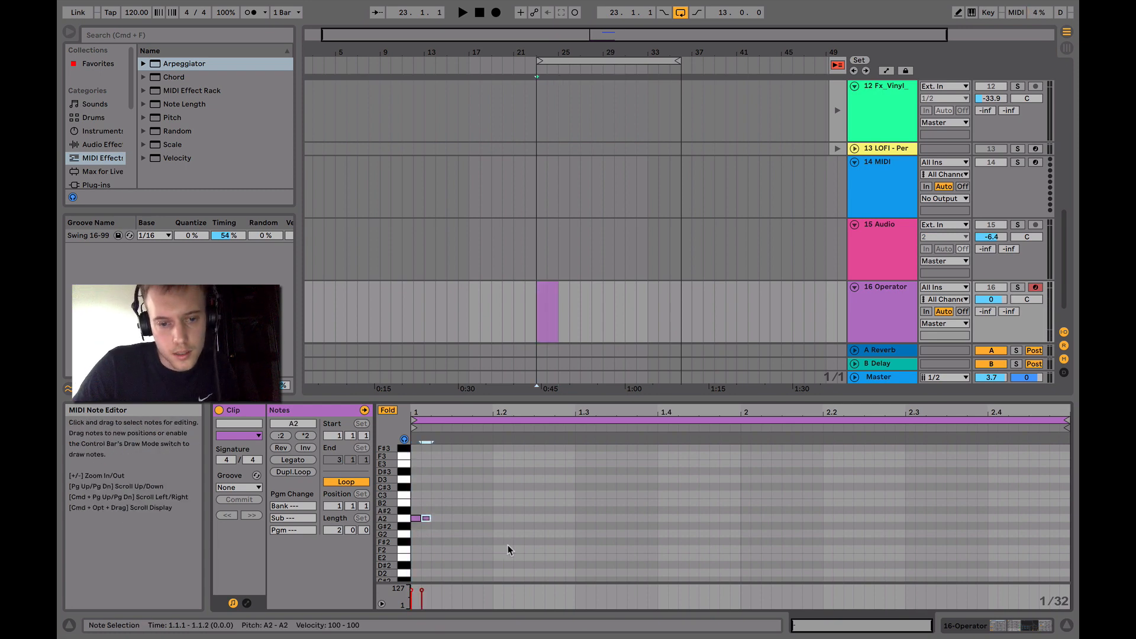
{"action": "key", "text": "Up"}
{"action": "key", "text": "Up"}
{"action": "key", "text": "Up"}
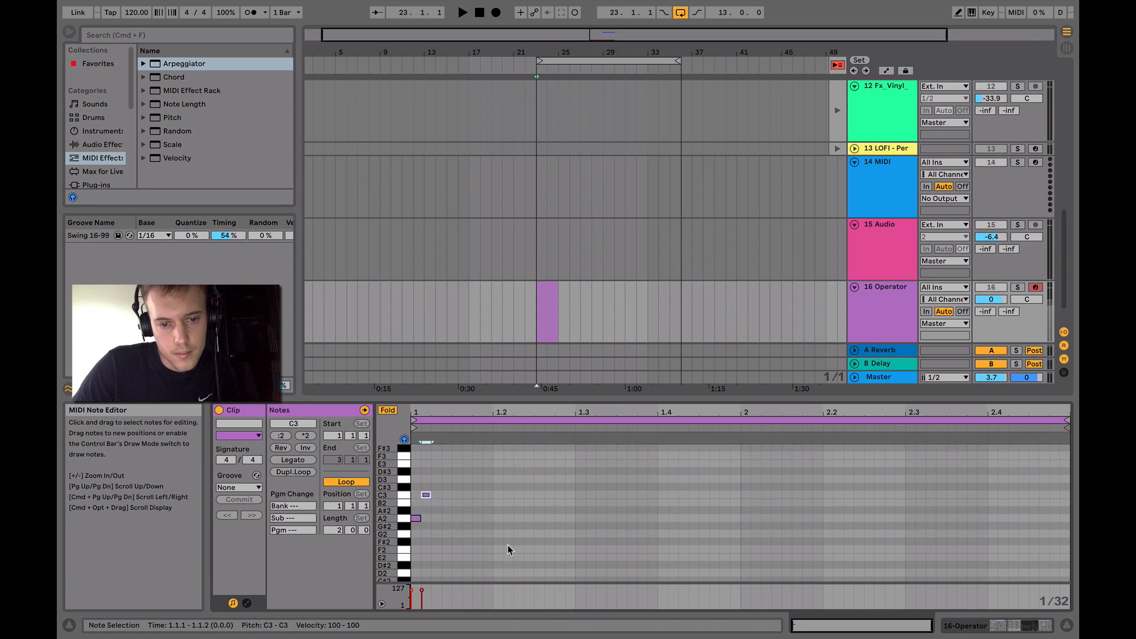
{"action": "key", "text": "Left"}
{"action": "key", "text": "super+d"}
{"action": "key", "text": "Up"}
{"action": "key", "text": "Up"}
{"action": "key", "text": "Up"}
{"action": "key", "text": "Up"}
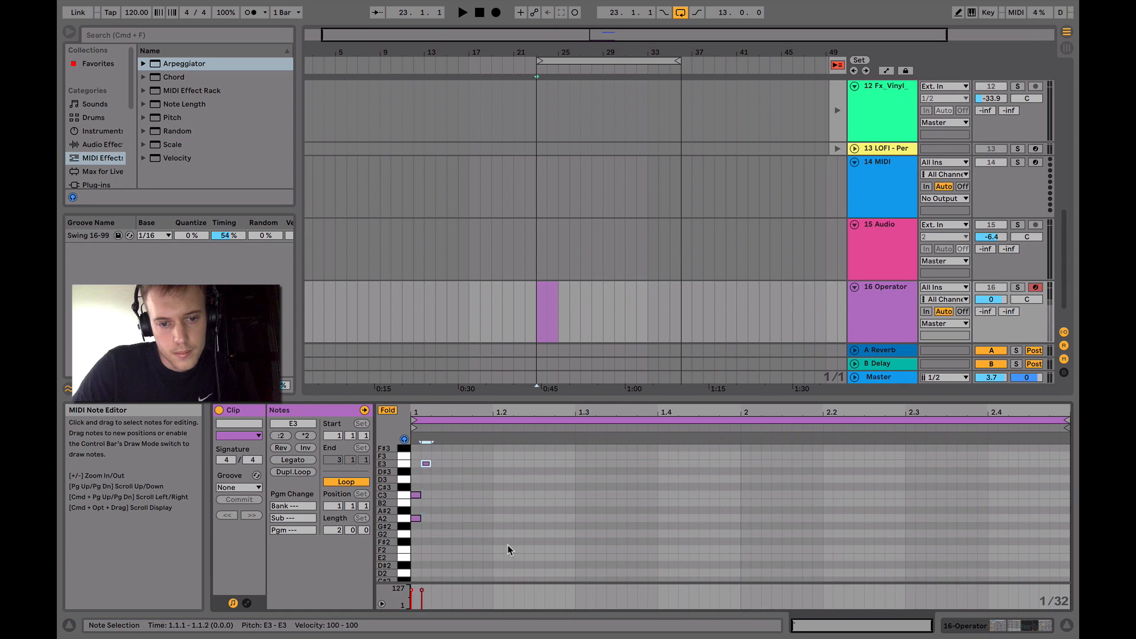
{"action": "key", "text": "Left"}
{"action": "left_click_drag", "start_coordinate": [445, 521], "coordinate": [1006, 480]}
Insert a new audio track below the Operator track and select it
{"action": "scroll", "coordinate": [841, 301], "scroll_direction": "down", "scroll_amount": 1}
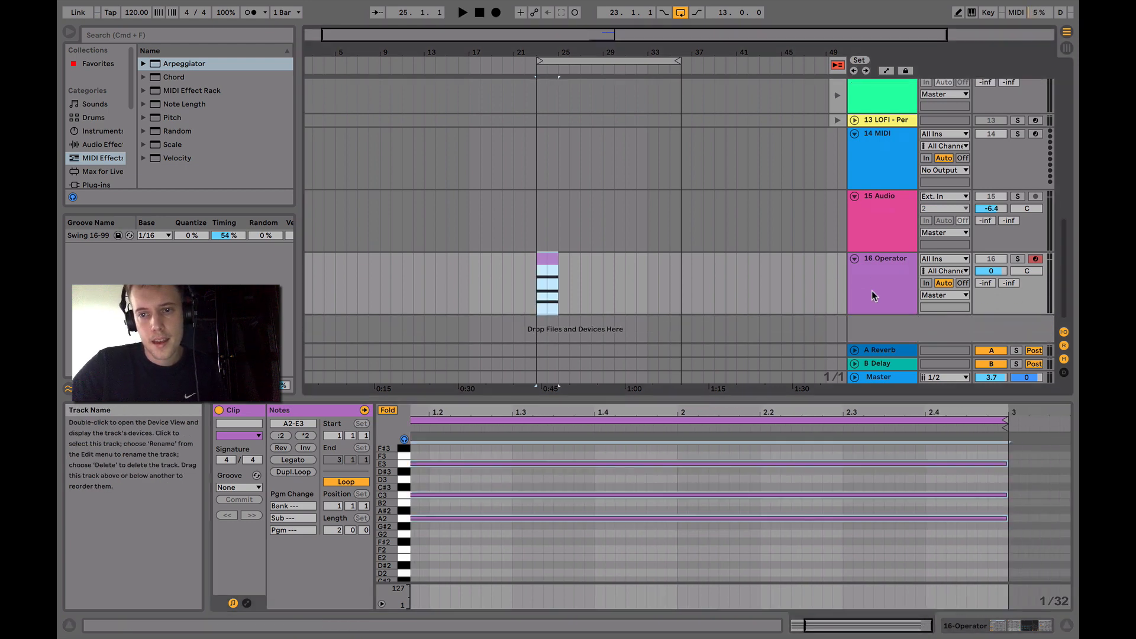
{"action": "right_click", "coordinate": [880, 278]}
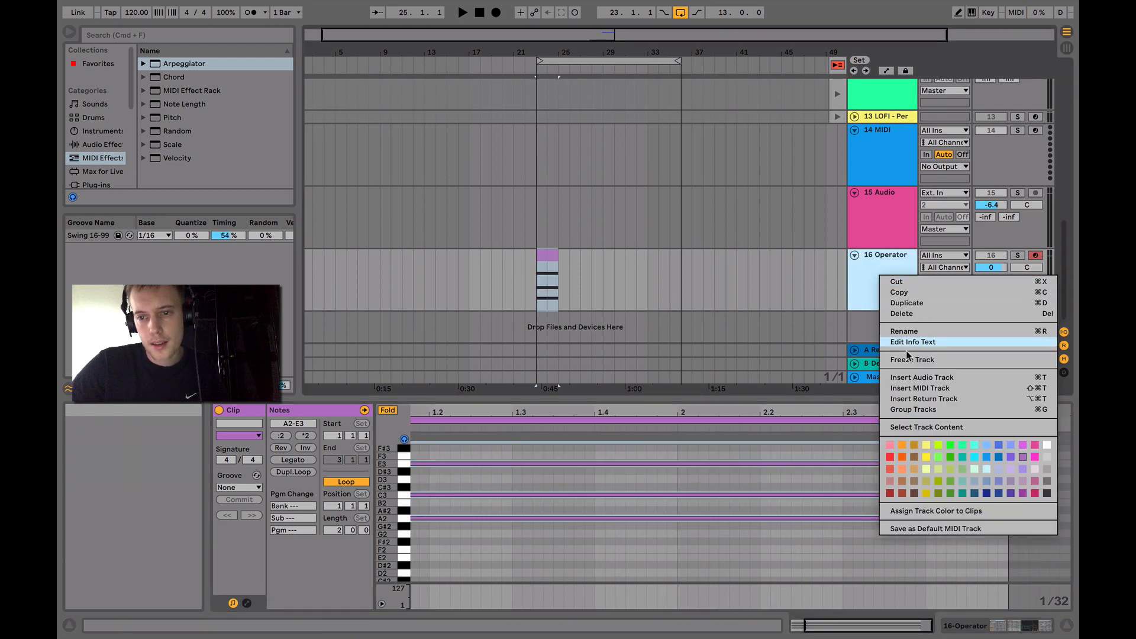
{"action": "left_click", "coordinate": [921, 379]}
{"action": "scroll", "coordinate": [865, 323], "scroll_direction": "down", "scroll_amount": 1}
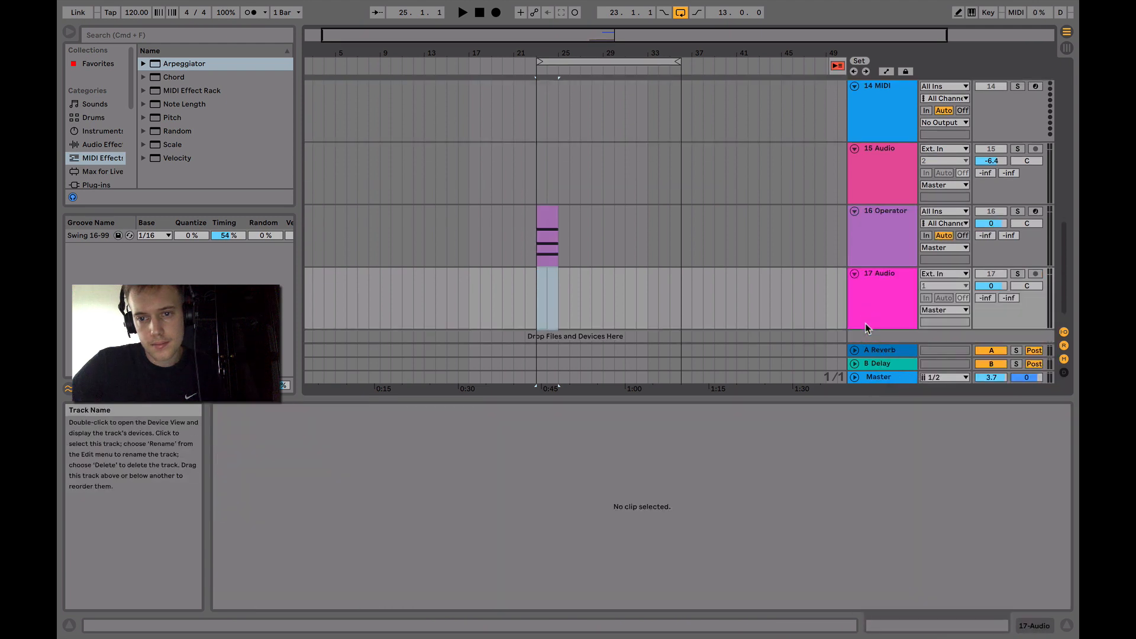
{"action": "left_click", "coordinate": [872, 270]}
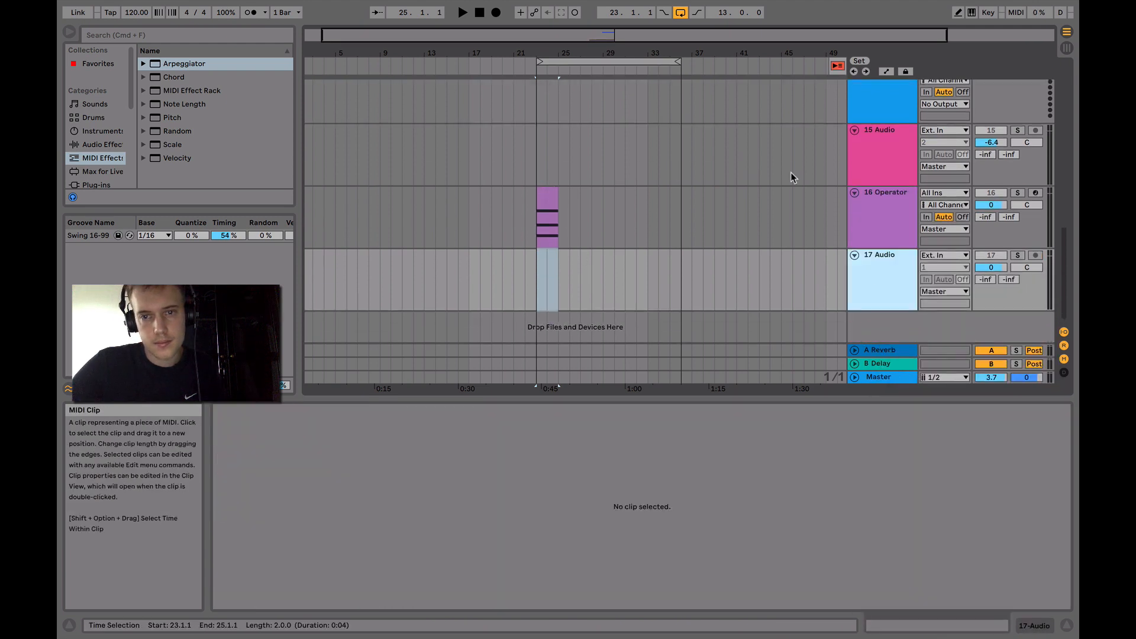
Add the Reverb audio effect to the Operator track
{"action": "left_click", "coordinate": [879, 209]}
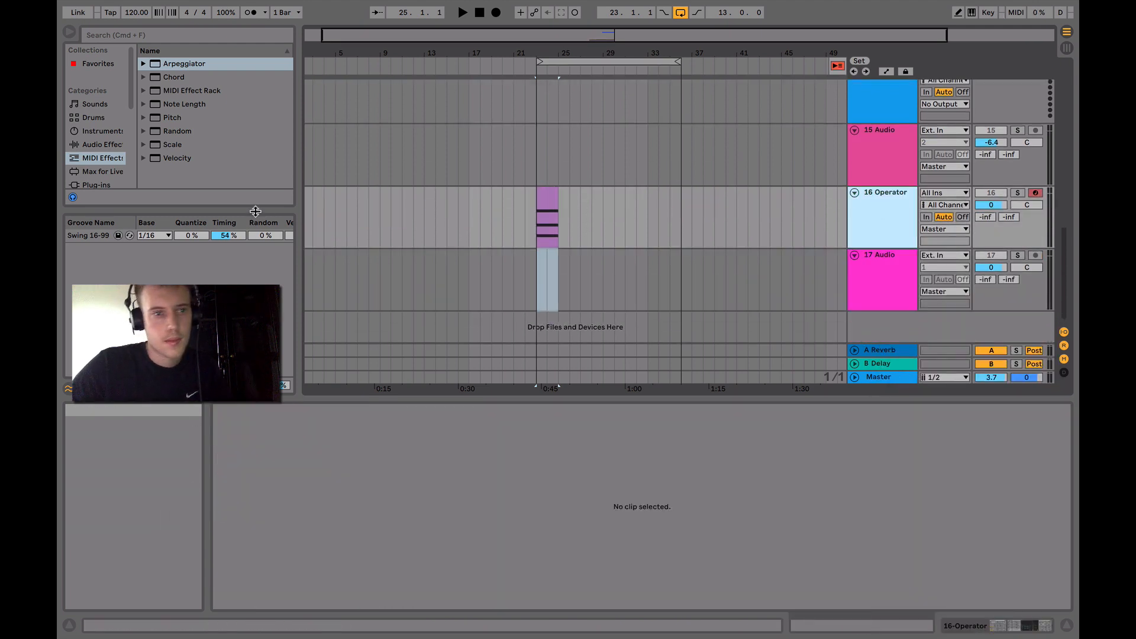
{"action": "left_click", "coordinate": [94, 118]}
{"action": "left_click", "coordinate": [106, 131]}
{"action": "left_click", "coordinate": [105, 144]}
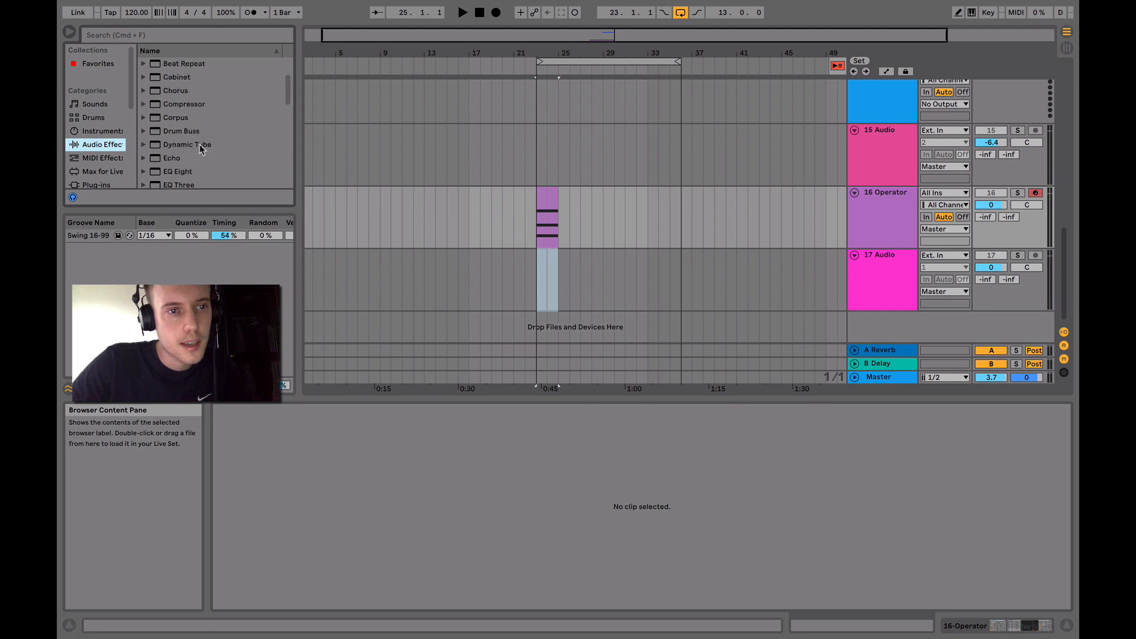
{"action": "scroll", "coordinate": [190, 147], "scroll_direction": "down", "scroll_amount": 3}
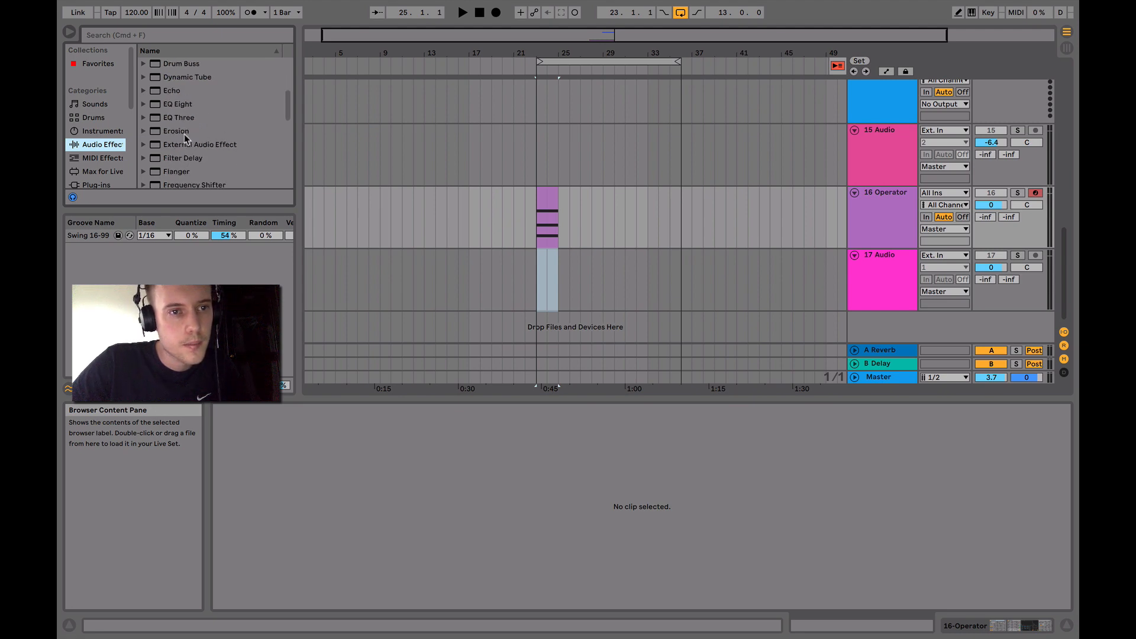
{"action": "scroll", "coordinate": [173, 124], "scroll_direction": "down", "scroll_amount": 10}
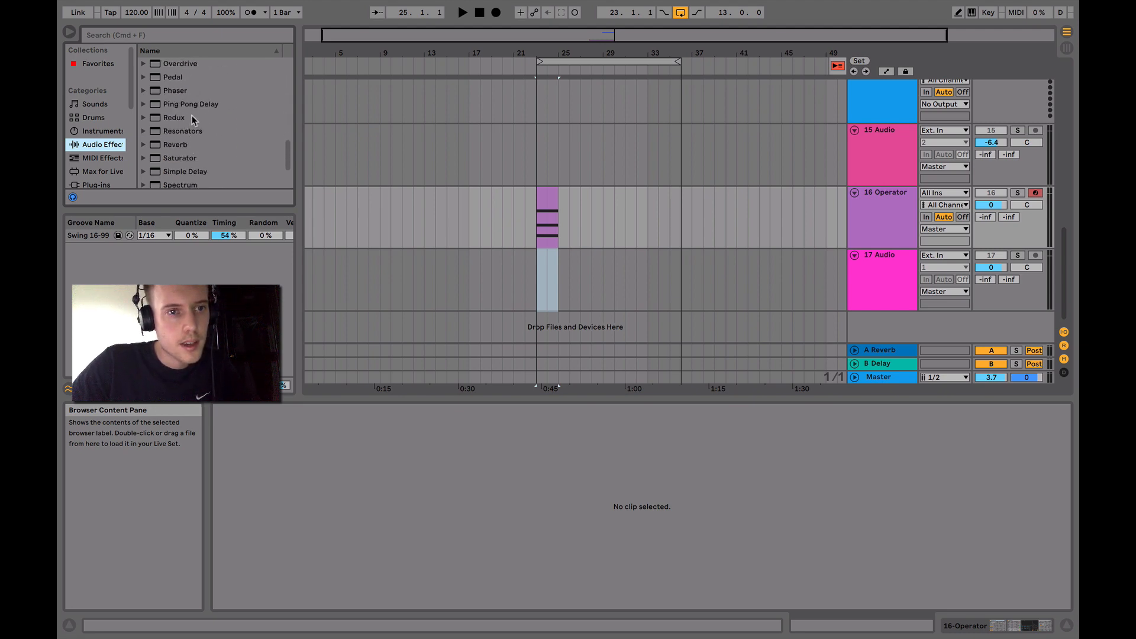
{"action": "left_click_drag", "start_coordinate": [187, 150], "coordinate": [550, 204]}
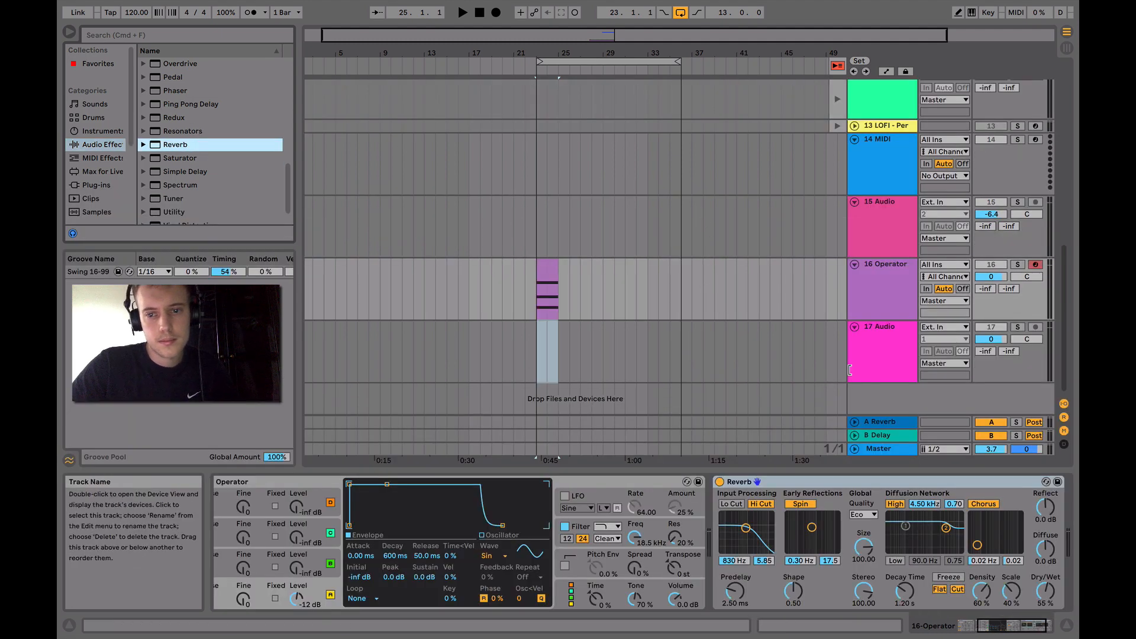
Switch off Hi Cut, Spin and Chorus in the Operator track's Reverb
{"action": "left_click", "coordinate": [873, 301]}
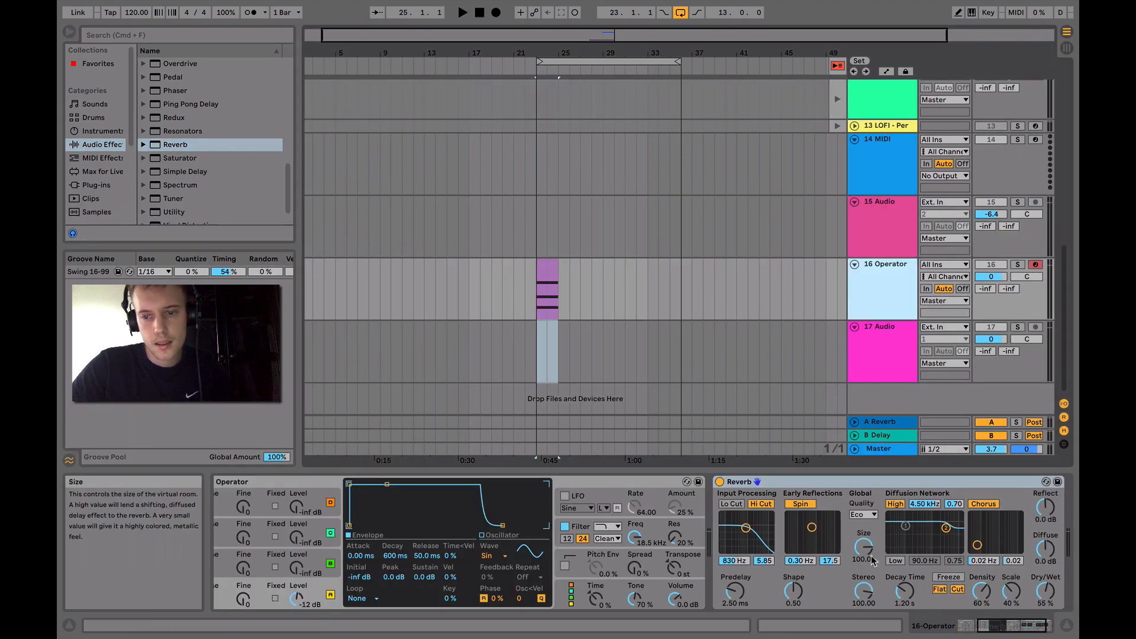
{"action": "left_click", "coordinate": [761, 504]}
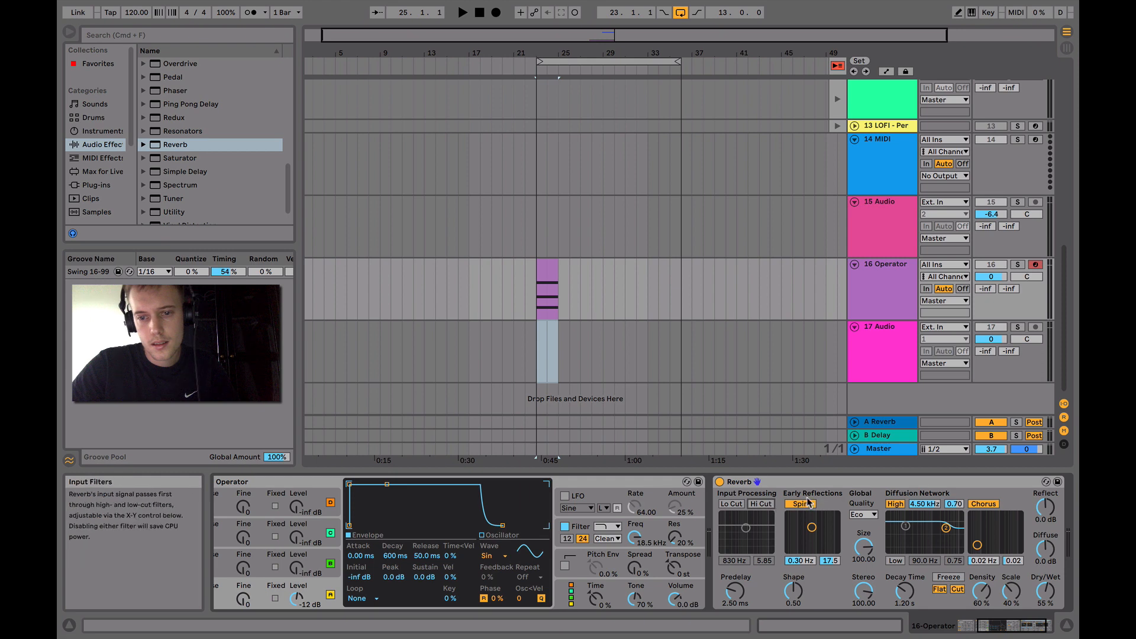
{"action": "left_click", "coordinate": [989, 505]}
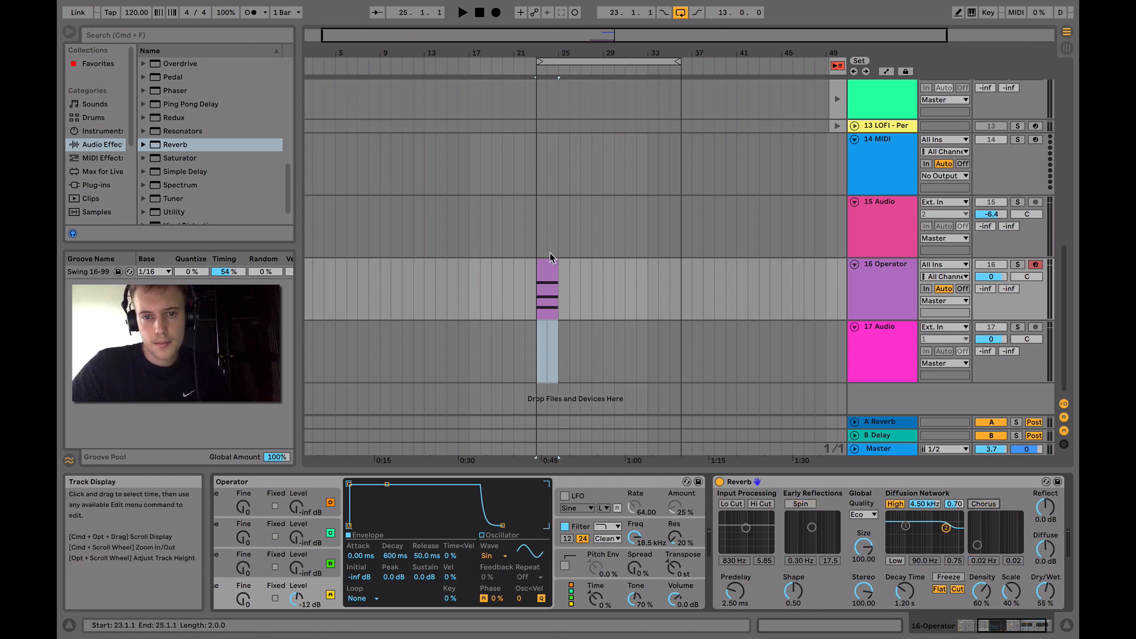
Play the arrangement from bar 23, solo the Operator and 17 Audio tracks while listening, and stop playback
{"action": "left_click", "coordinate": [536, 70]}
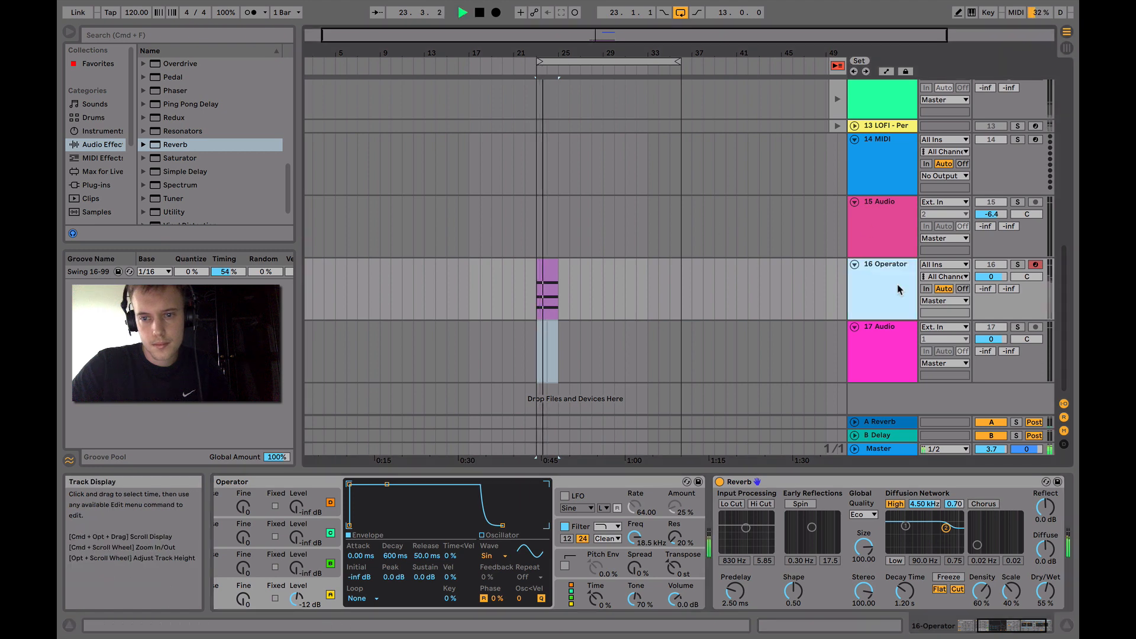
{"action": "left_click", "coordinate": [1018, 265]}
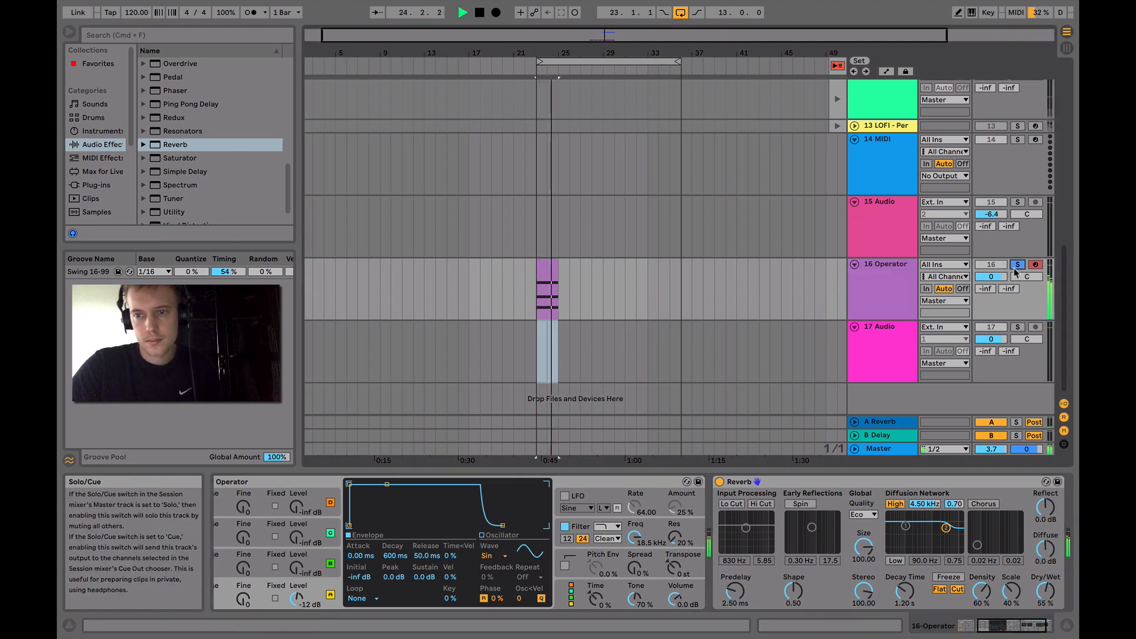
{"action": "left_click", "coordinate": [1022, 328], "text": "super"}
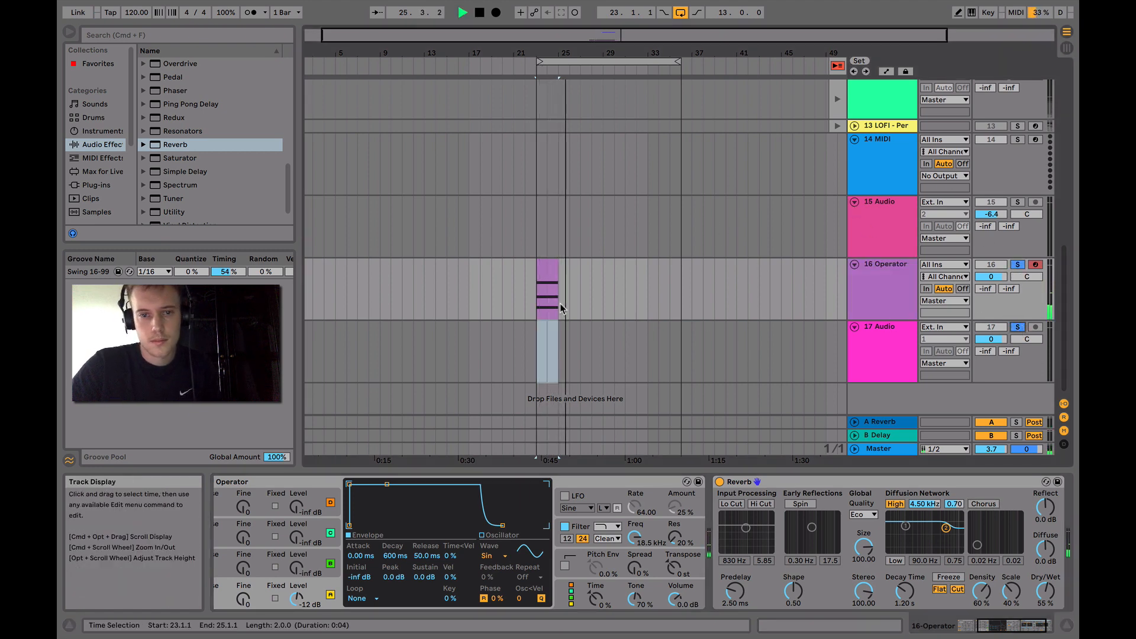
{"action": "key", "text": "space"}
Transpose all the chord notes in the Operator clip up one octave, to A3, C4 and E4
{"action": "double_click", "coordinate": [556, 289]}
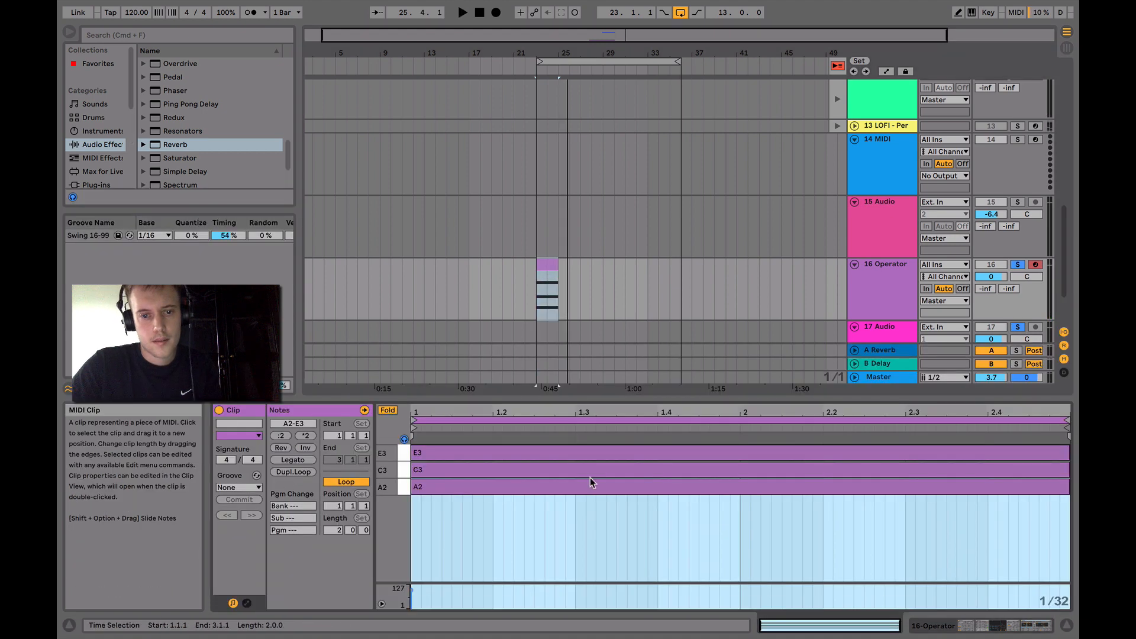
{"action": "key", "text": "shift+Up"}
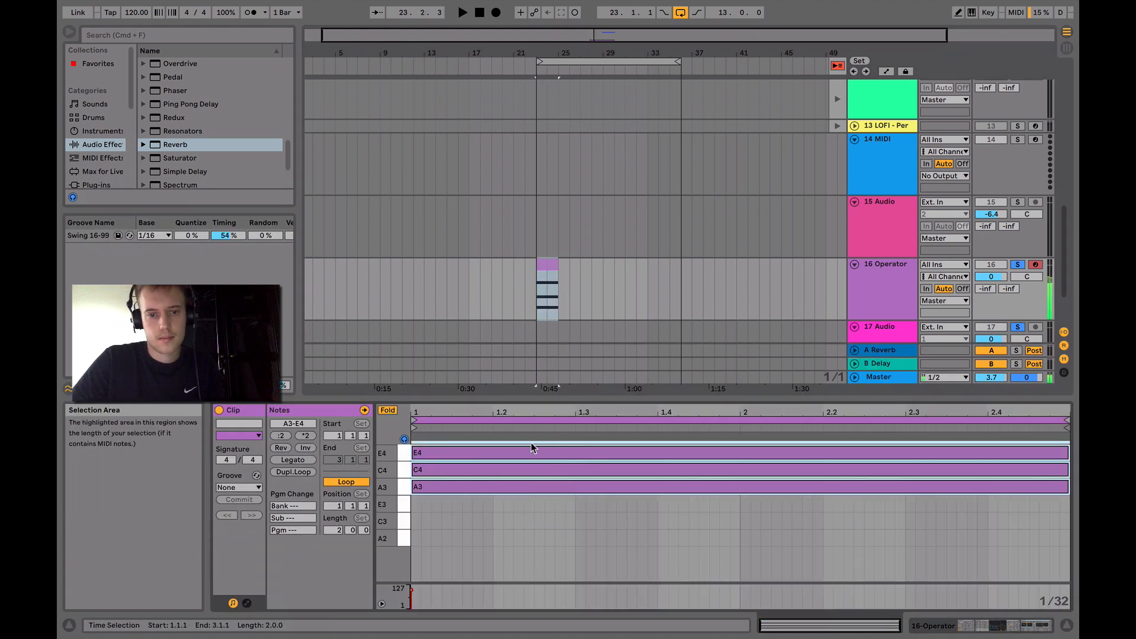
Show the Operator track's devices and raise the Reverb's decay time to 21.2 s
{"action": "left_click", "coordinate": [970, 632]}
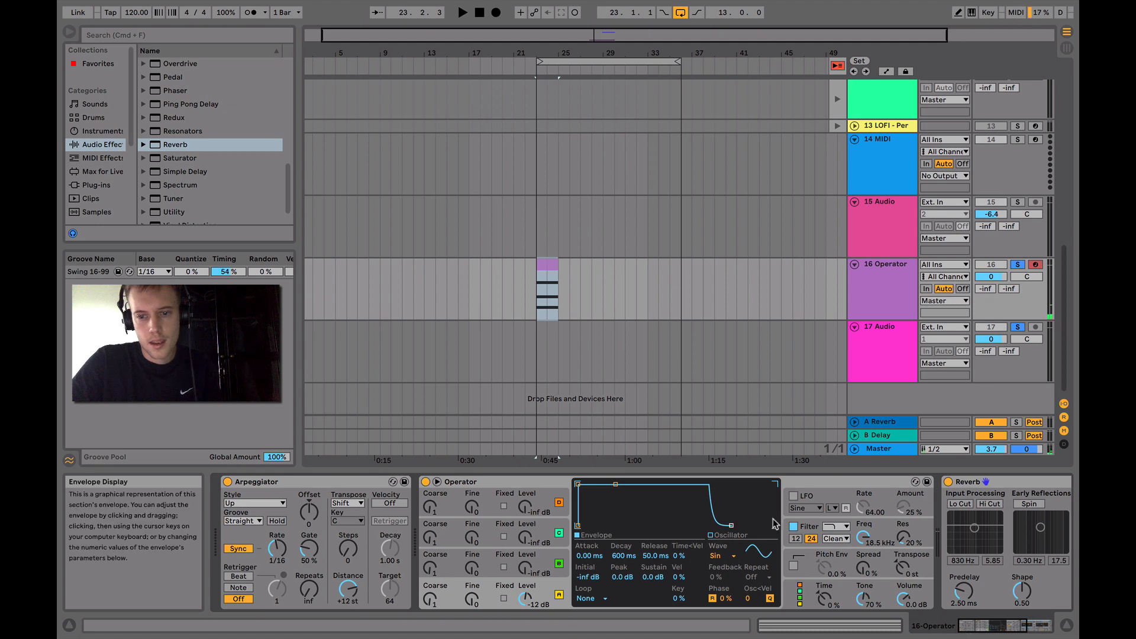
{"action": "left_click", "coordinate": [857, 301]}
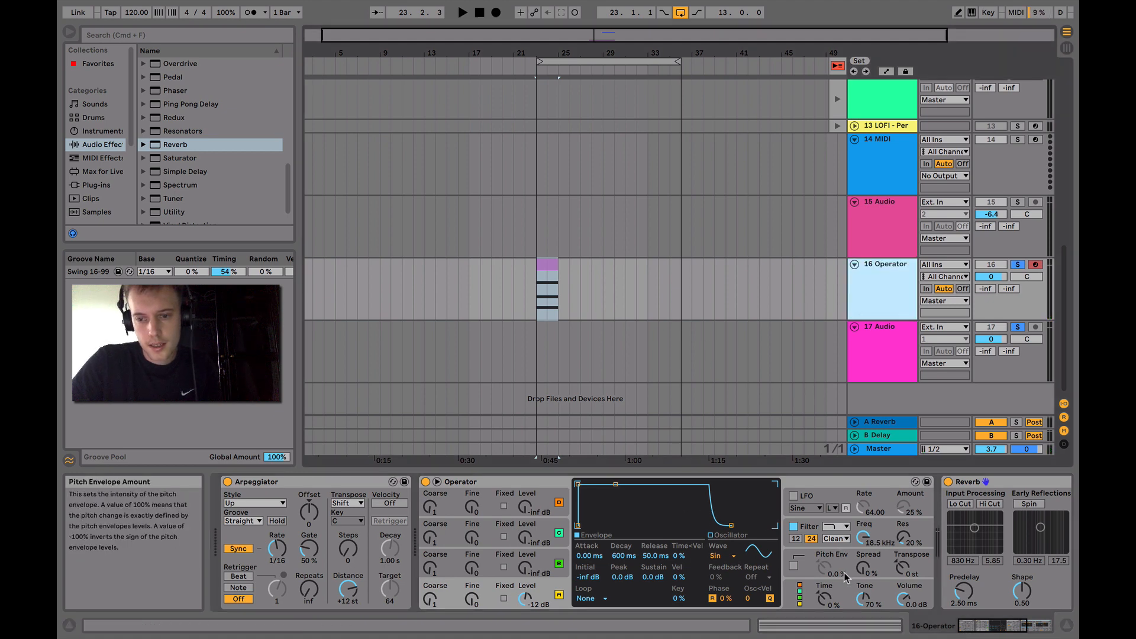
{"action": "scroll", "coordinate": [794, 571], "scroll_direction": "right", "scroll_amount": 5}
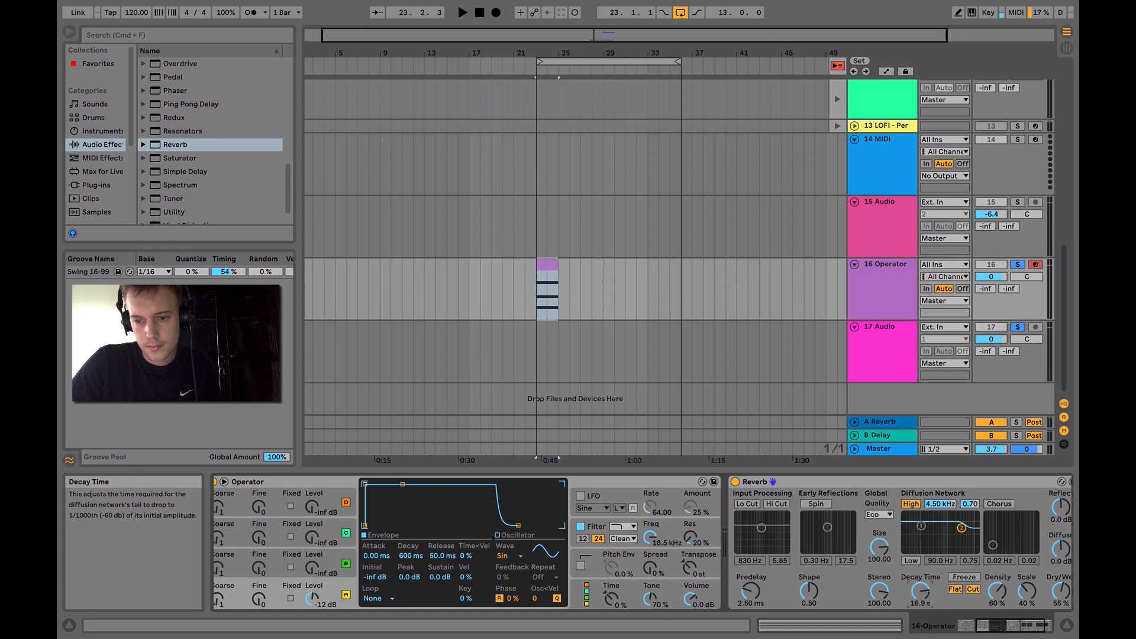
Set the 17 Audio track's input to 16-Operator and arm the track for recording
{"action": "left_click", "coordinate": [945, 328]}
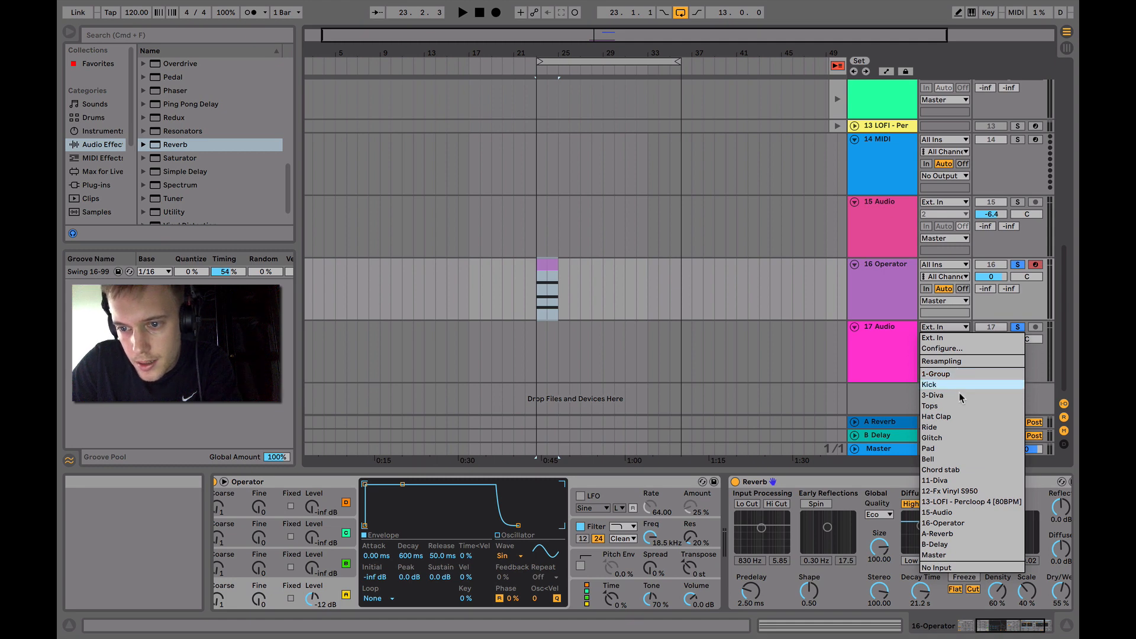
{"action": "left_click", "coordinate": [950, 526]}
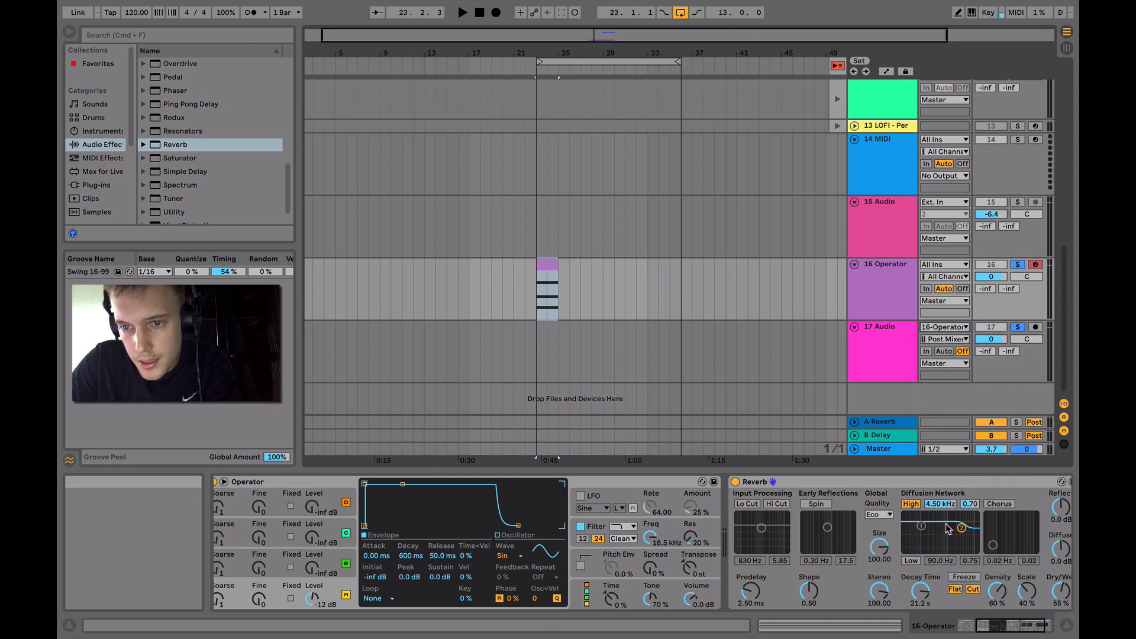
{"action": "left_click", "coordinate": [1036, 327]}
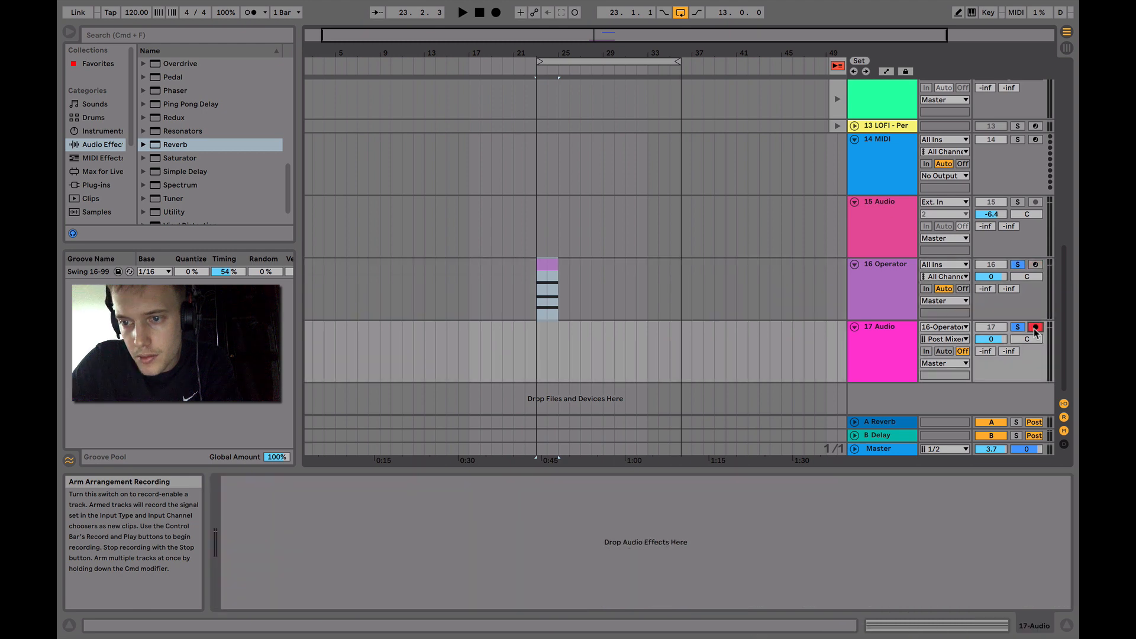
Record the Operator chord onto 17 Audio from bar 23, freezing the Reverb during the take, then stop and switch Freeze off
{"action": "left_click", "coordinate": [544, 292]}
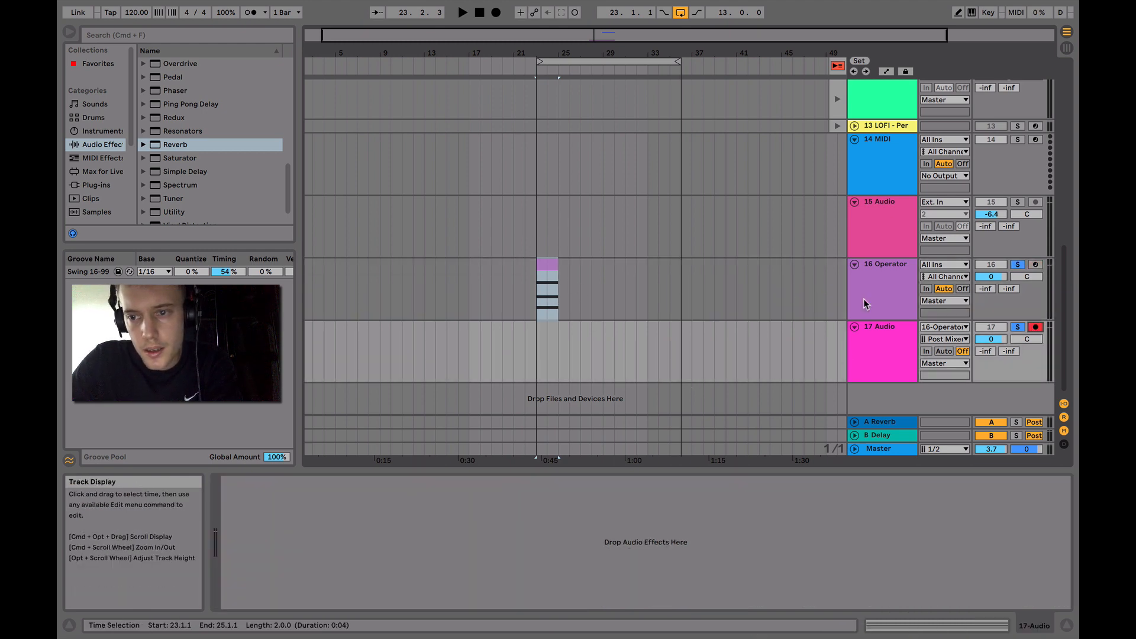
{"action": "left_click", "coordinate": [533, 219]}
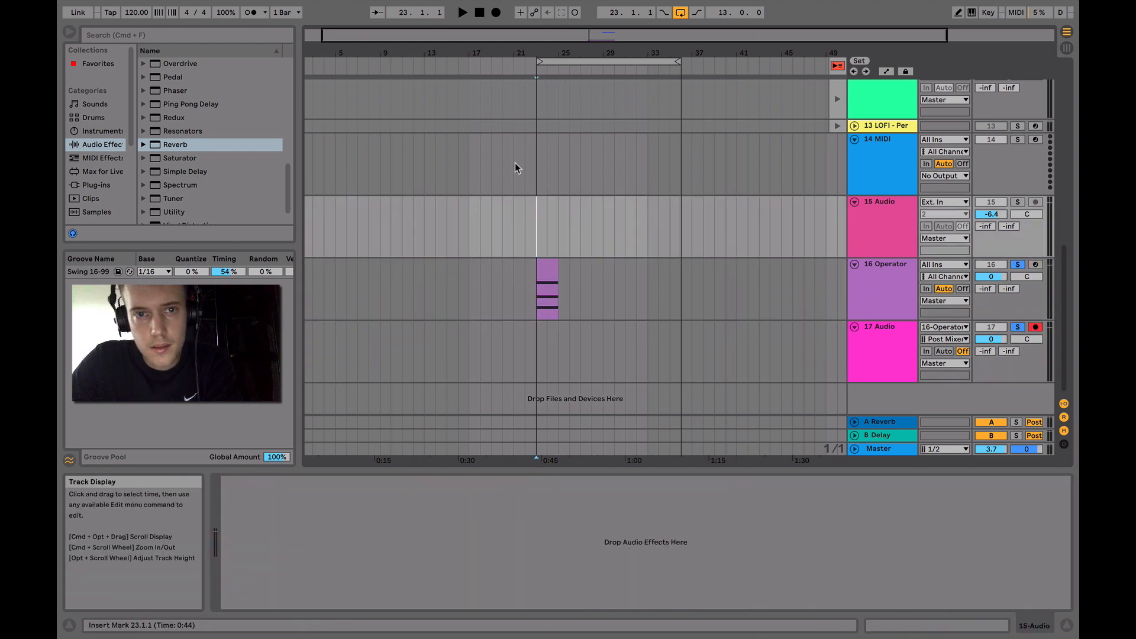
{"action": "left_click", "coordinate": [496, 13]}
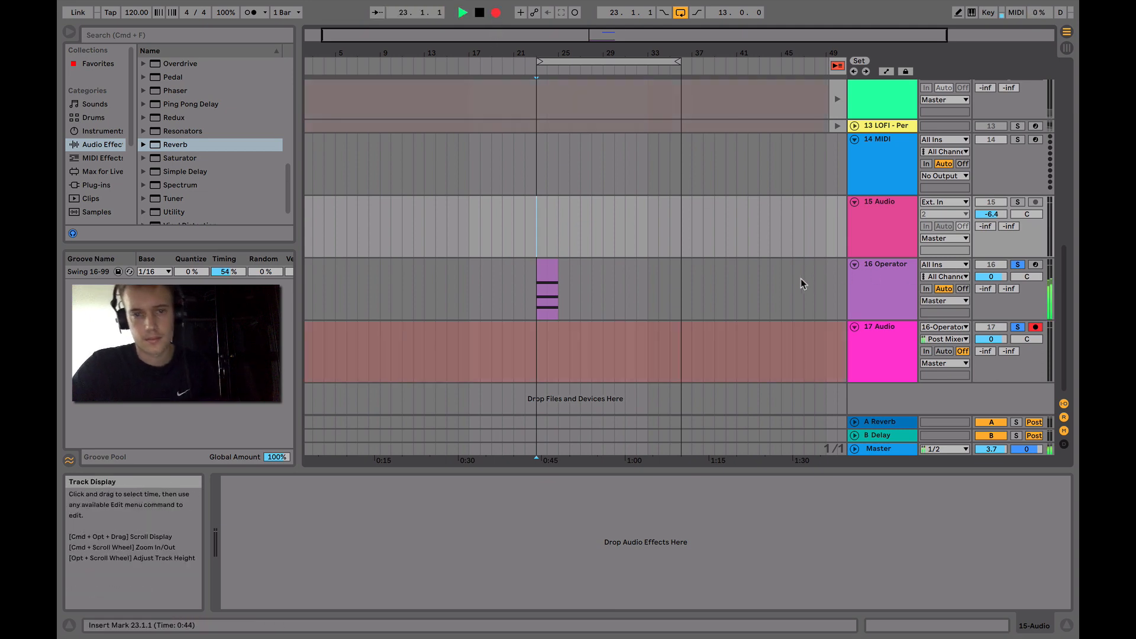
{"action": "left_click", "coordinate": [886, 268]}
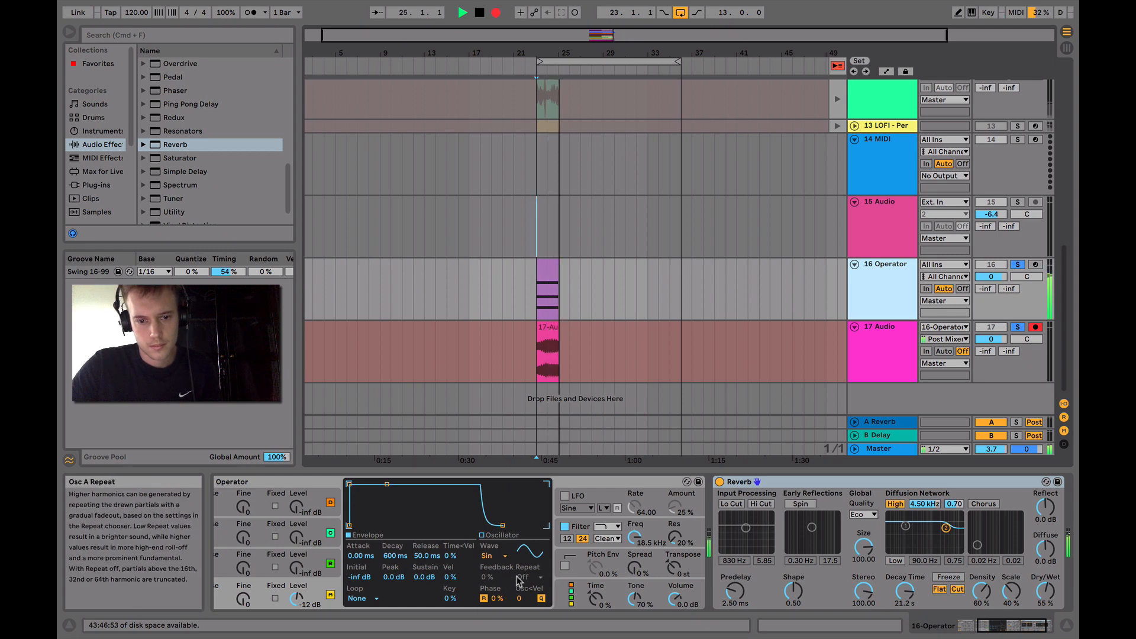
{"action": "left_click", "coordinate": [943, 579]}
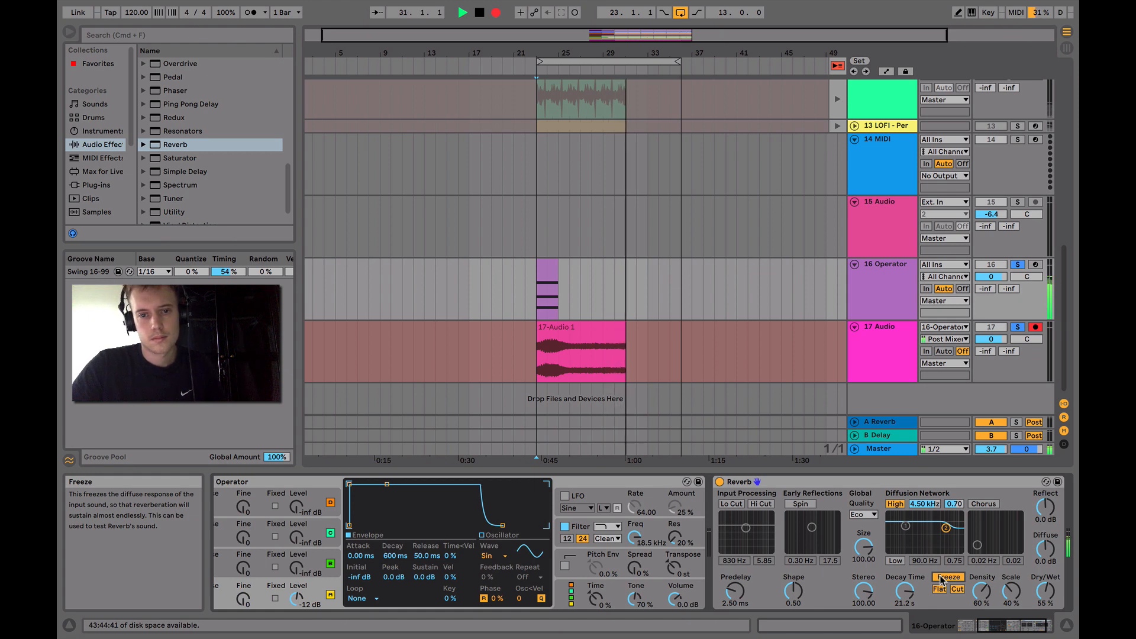
{"action": "key", "text": "space"}
{"action": "left_click", "coordinate": [942, 578]}
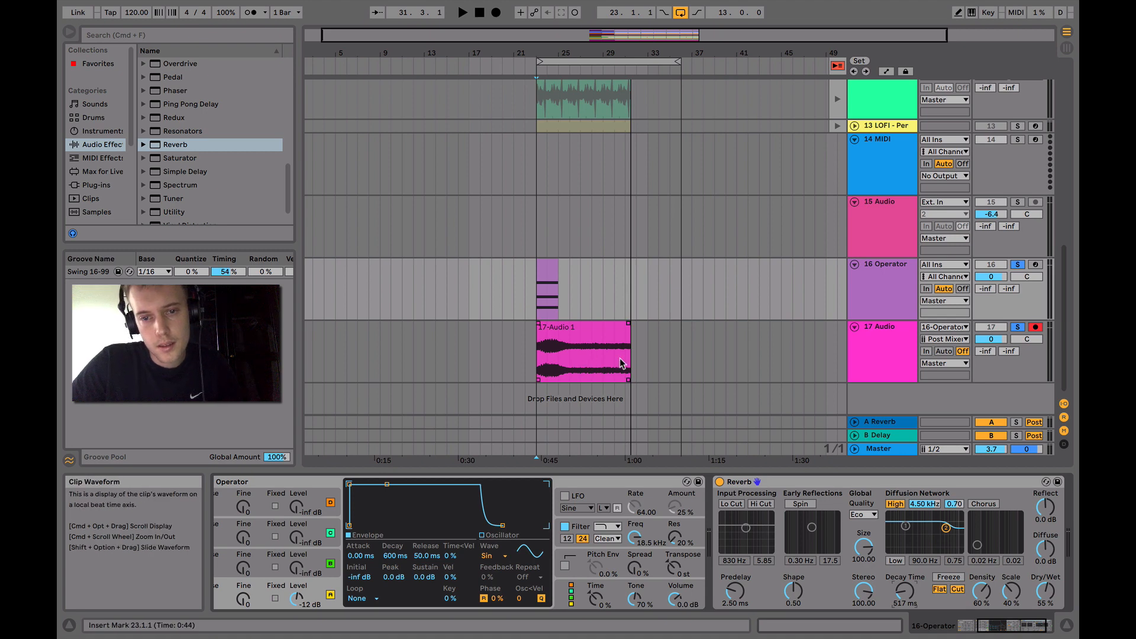
Consolidate the sustained tail of the 17 Audio recording, from bar 26 to its end, into a separate clip
{"action": "left_click_drag", "start_coordinate": [630, 359], "coordinate": [576, 358]}
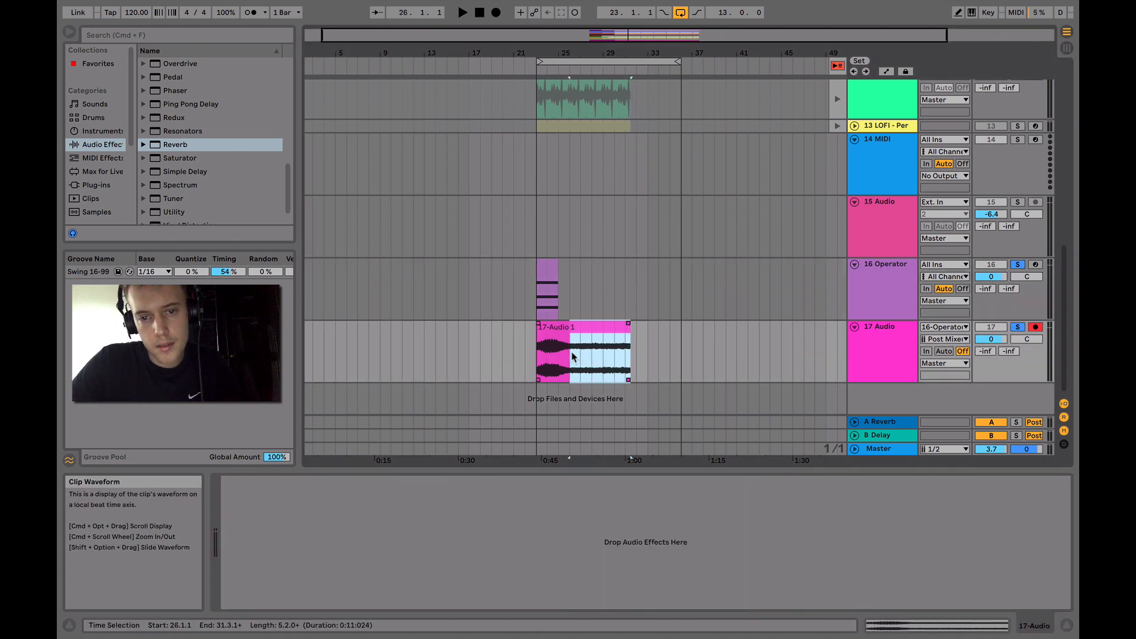
{"action": "right_click", "coordinate": [594, 357]}
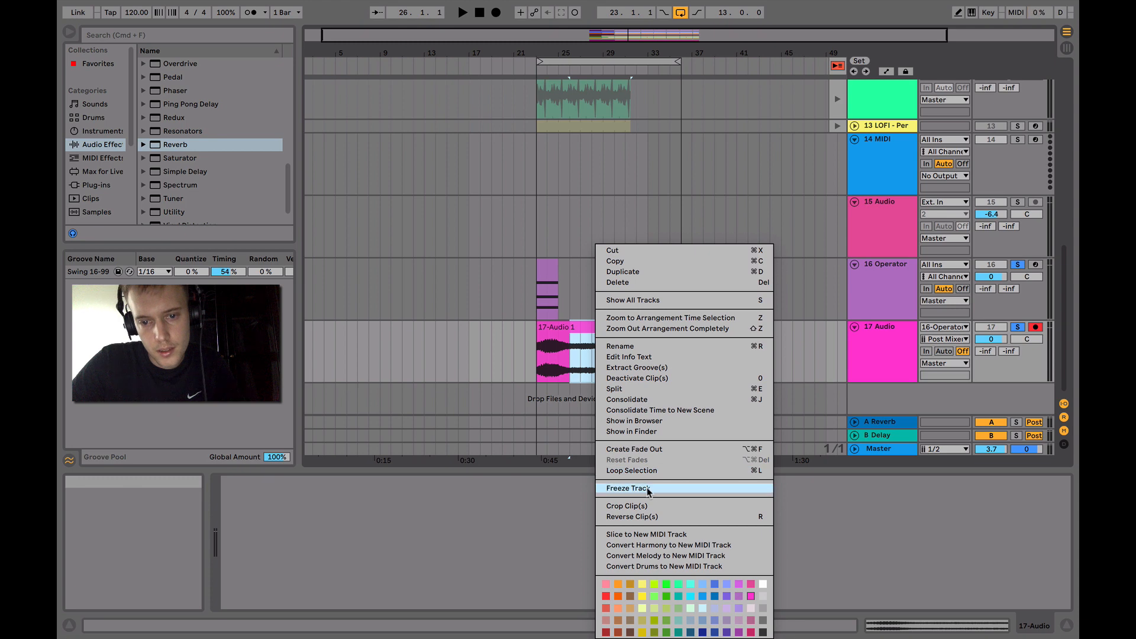
{"action": "left_click", "coordinate": [642, 400]}
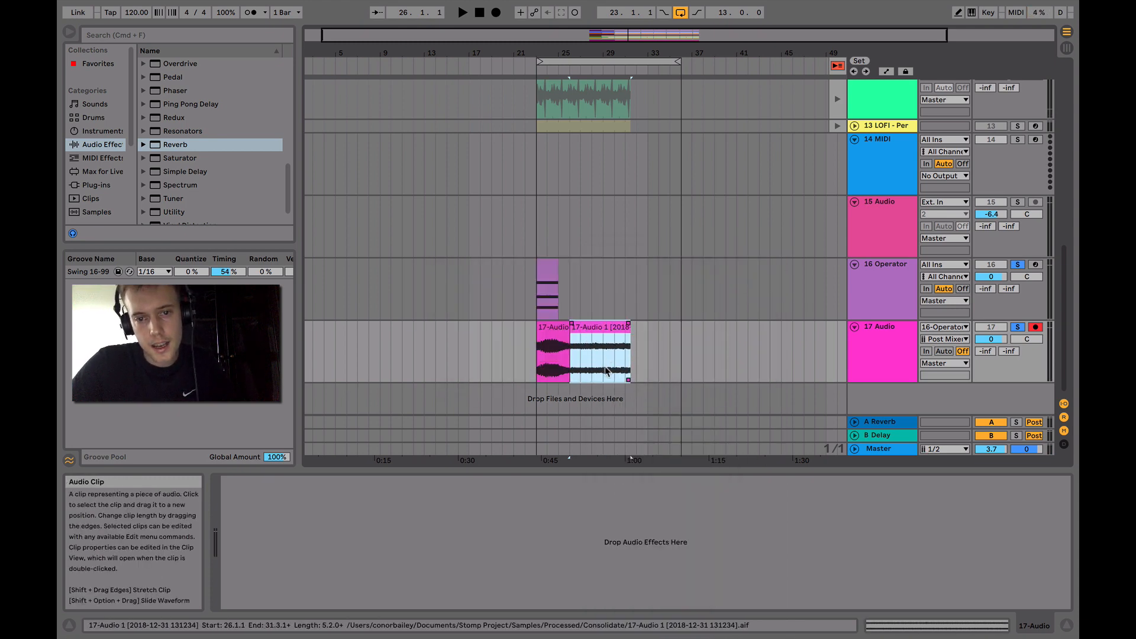
Insert a MIDI track below 17 Audio and load the consolidated tail clip into it as a Simpler sample
{"action": "right_click", "coordinate": [888, 339]}
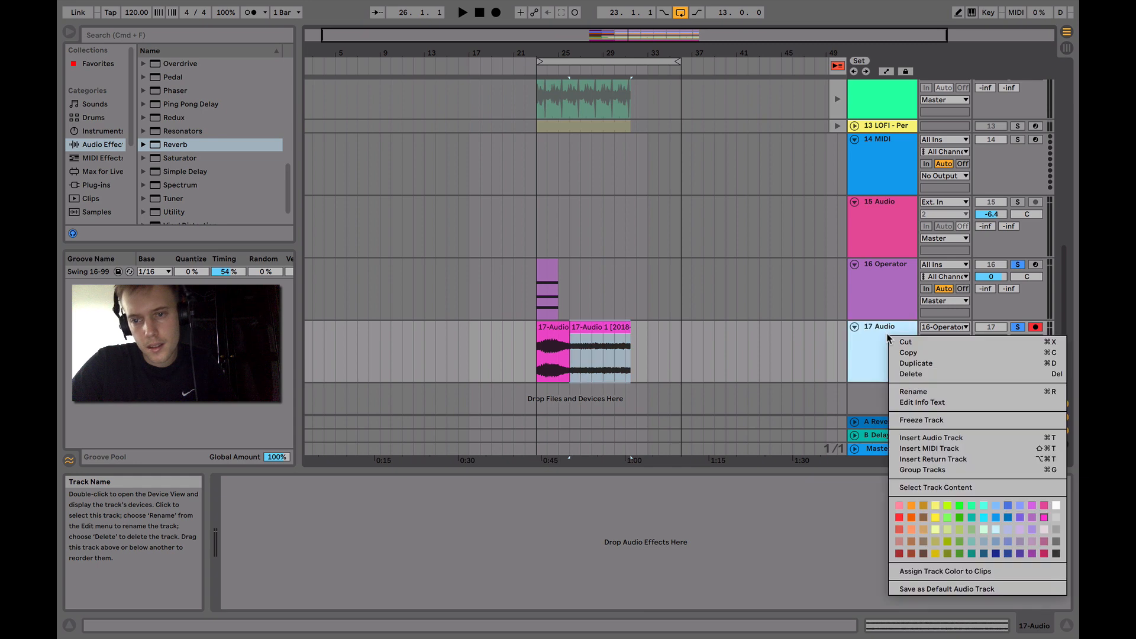
{"action": "left_click", "coordinate": [942, 449]}
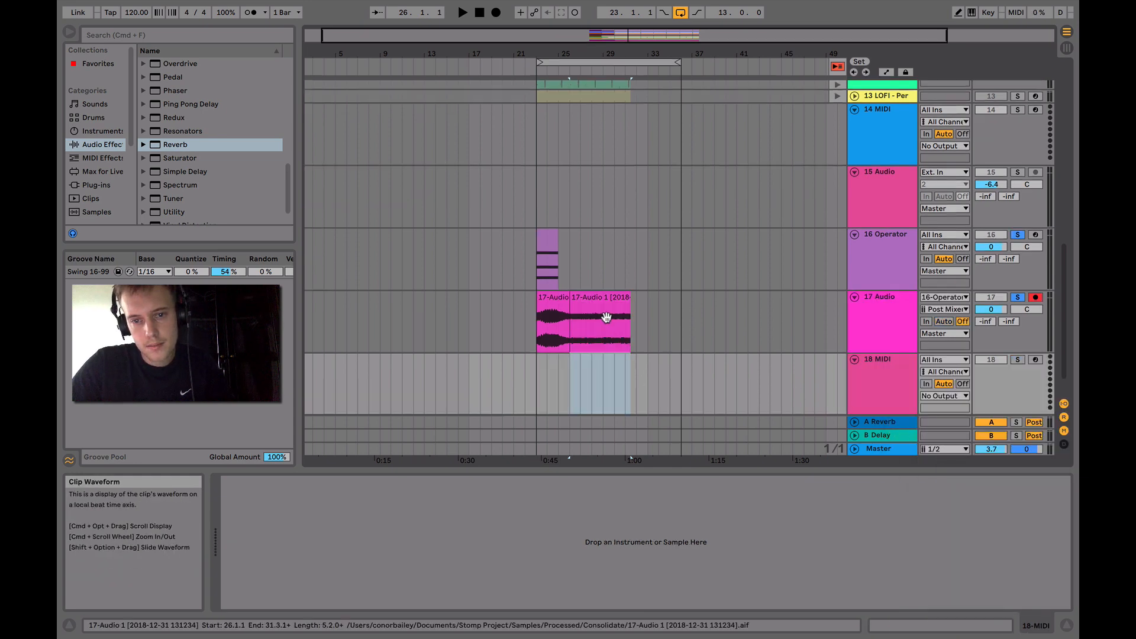
{"action": "left_click", "coordinate": [891, 368]}
{"action": "left_click_drag", "start_coordinate": [612, 297], "coordinate": [657, 519]}
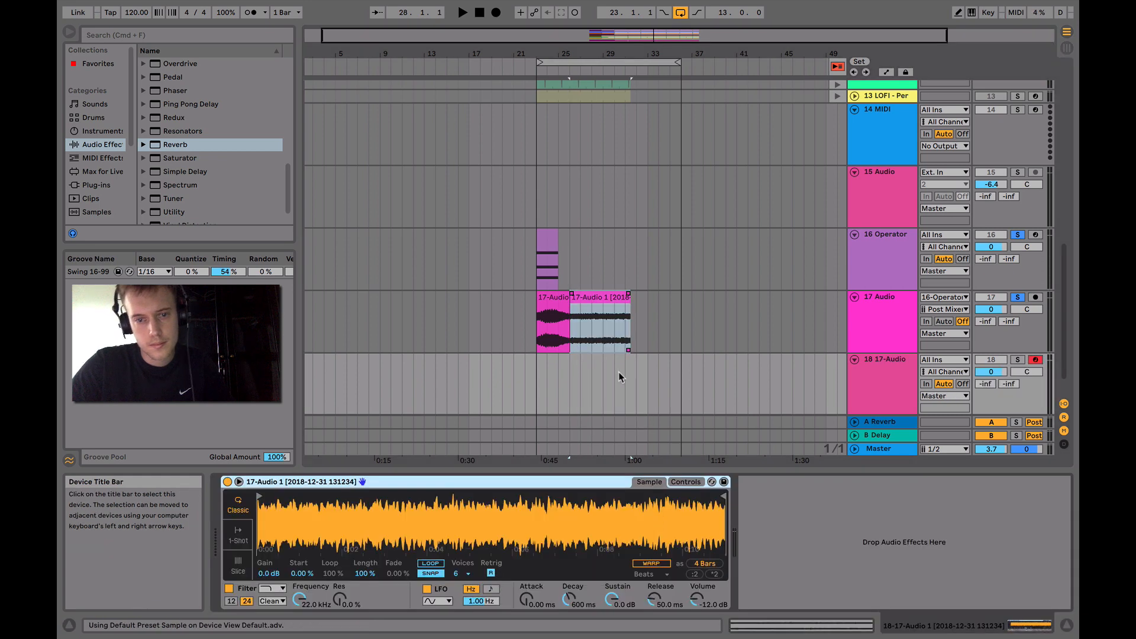
Delete the 16 Operator track and the empty 15 Audio track
{"action": "left_click", "coordinate": [871, 262]}
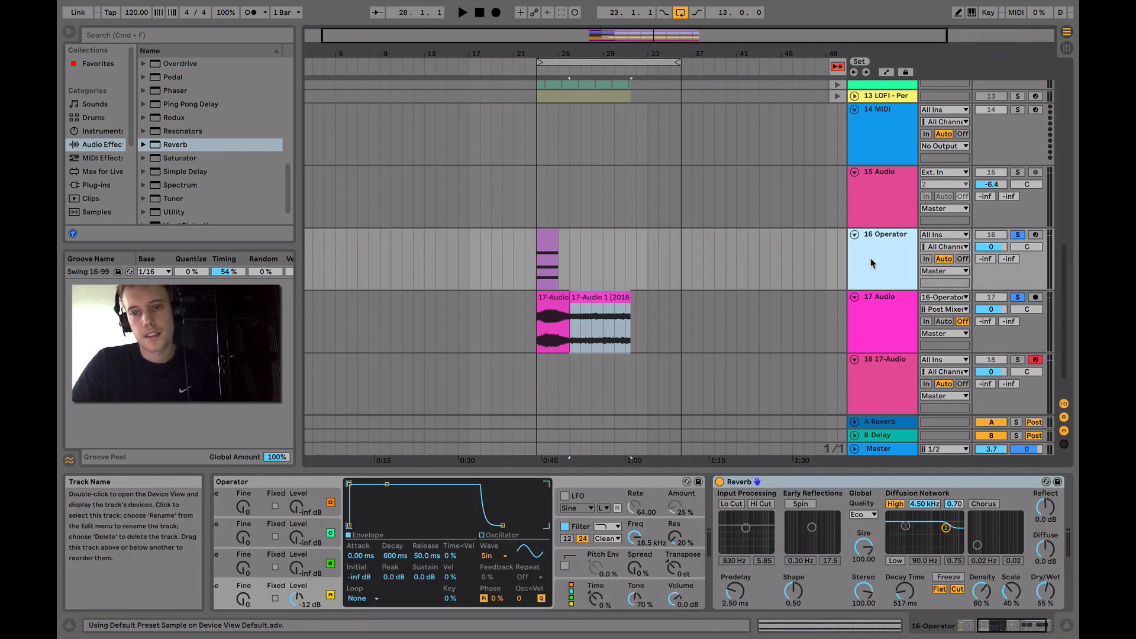
{"action": "key", "text": "Delete"}
{"action": "left_click", "coordinate": [879, 230]}
{"action": "key", "text": "Delete"}
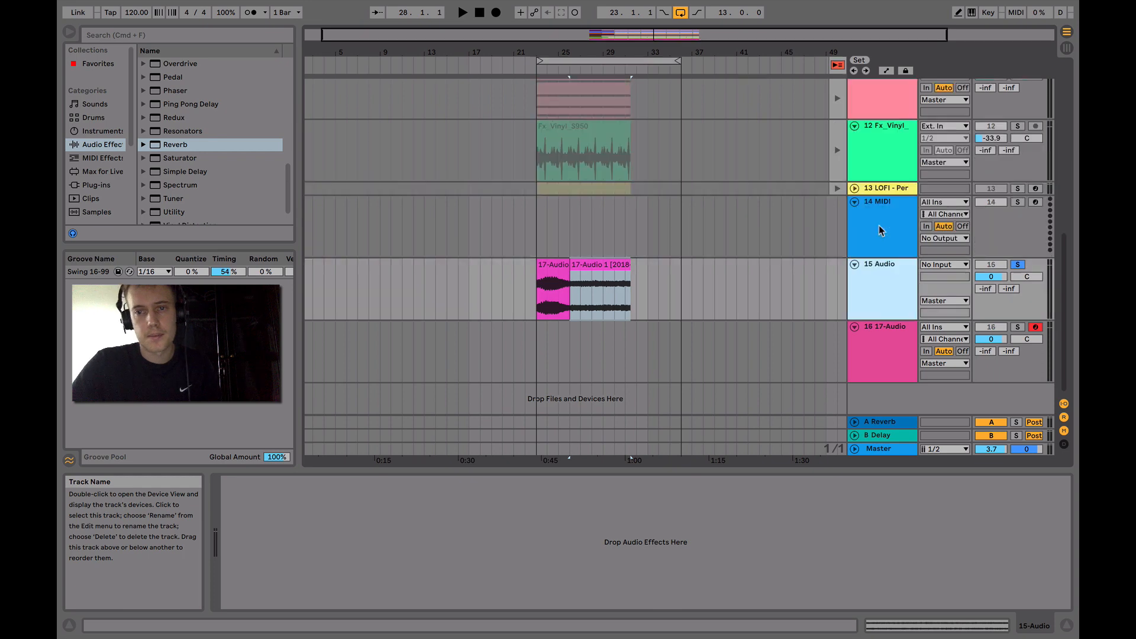
In Session View, create a MIDI clip in the Simpler track's first slot and draw a one-bar C3 note
{"action": "key", "text": "Tab"}
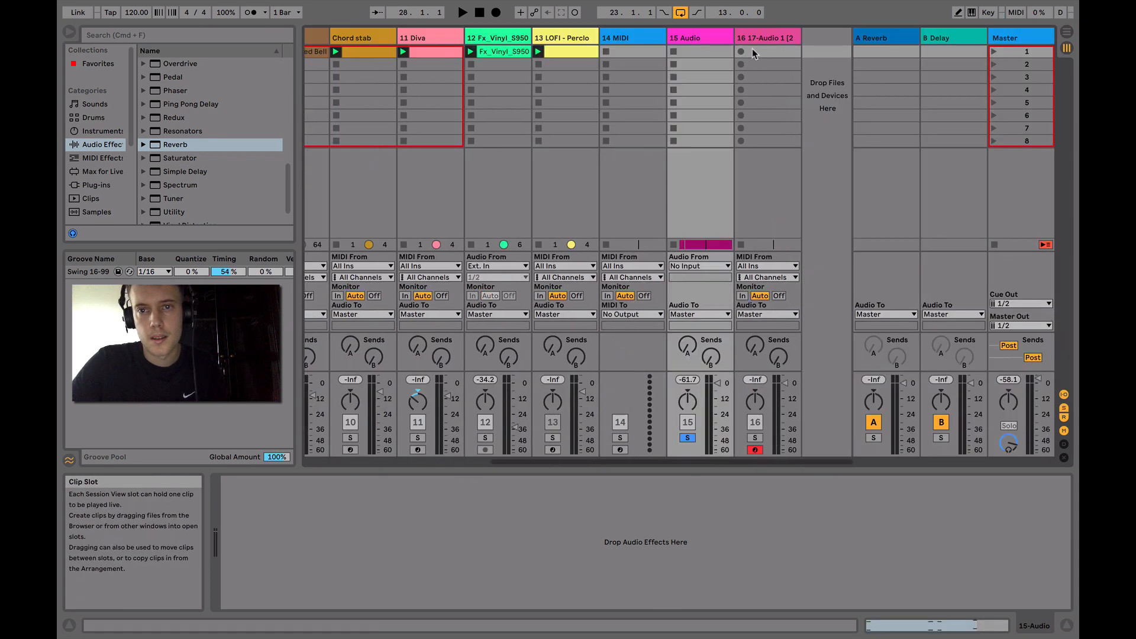
{"action": "left_click", "coordinate": [752, 49]}
{"action": "left_click", "coordinate": [761, 34]}
{"action": "double_click", "coordinate": [765, 51]}
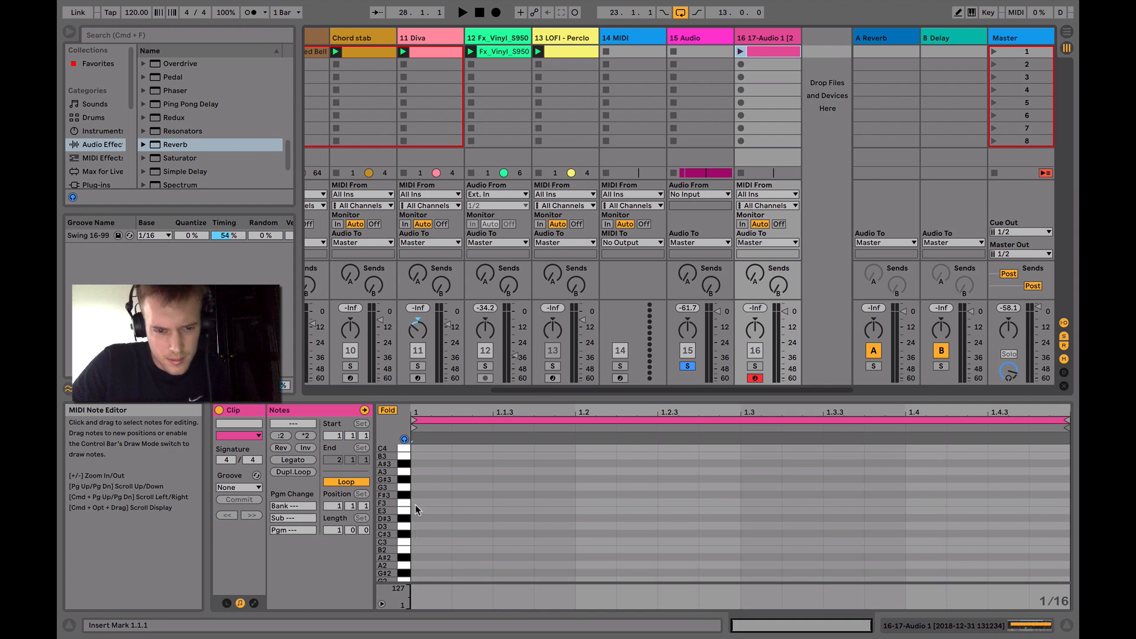
{"action": "scroll", "coordinate": [413, 552], "scroll_direction": "down", "scroll_amount": 1}
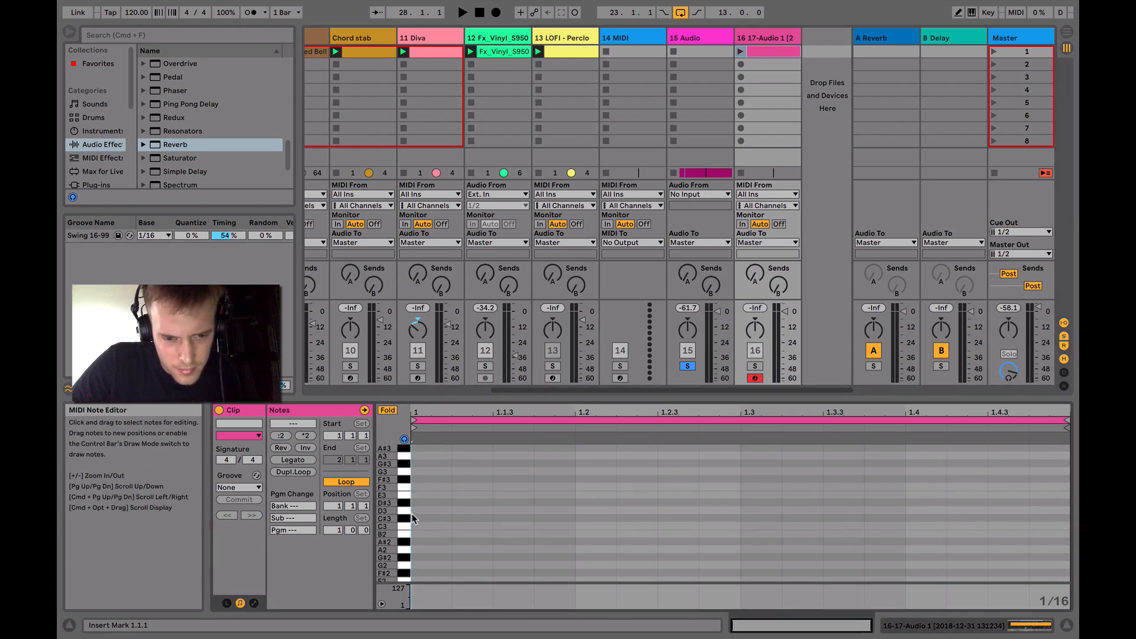
{"action": "double_click", "coordinate": [413, 525]}
{"action": "left_click_drag", "start_coordinate": [454, 525], "coordinate": [1065, 526]}
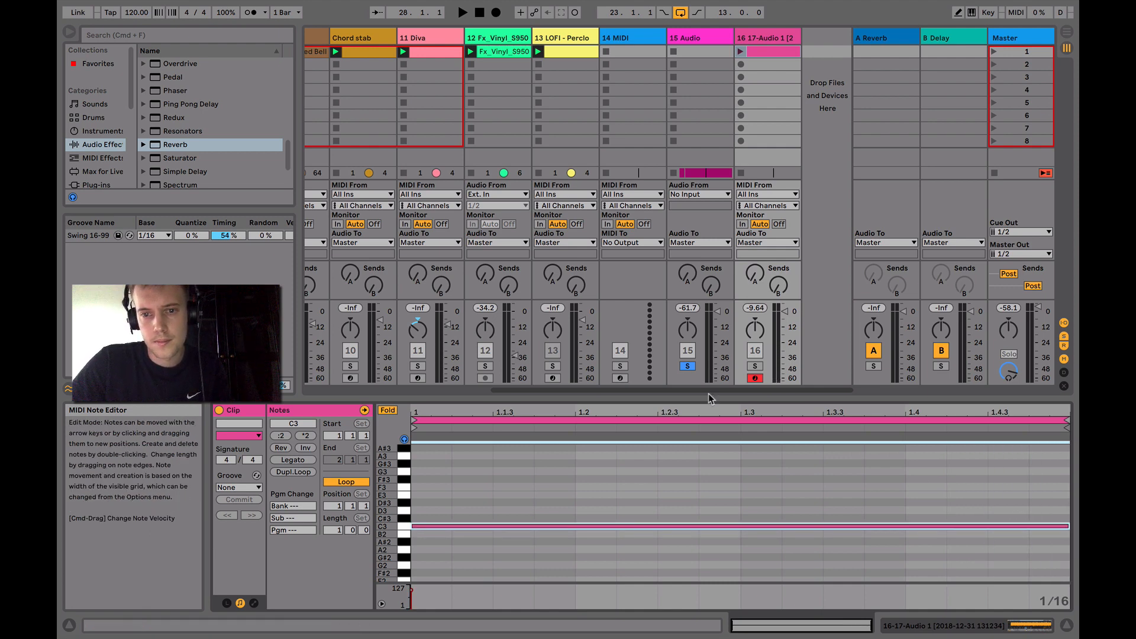
Solo the Simpler track, launch its new clip to hear the resampled pad, and stop playback
{"action": "left_click", "coordinate": [755, 366]}
{"action": "left_click", "coordinate": [740, 52]}
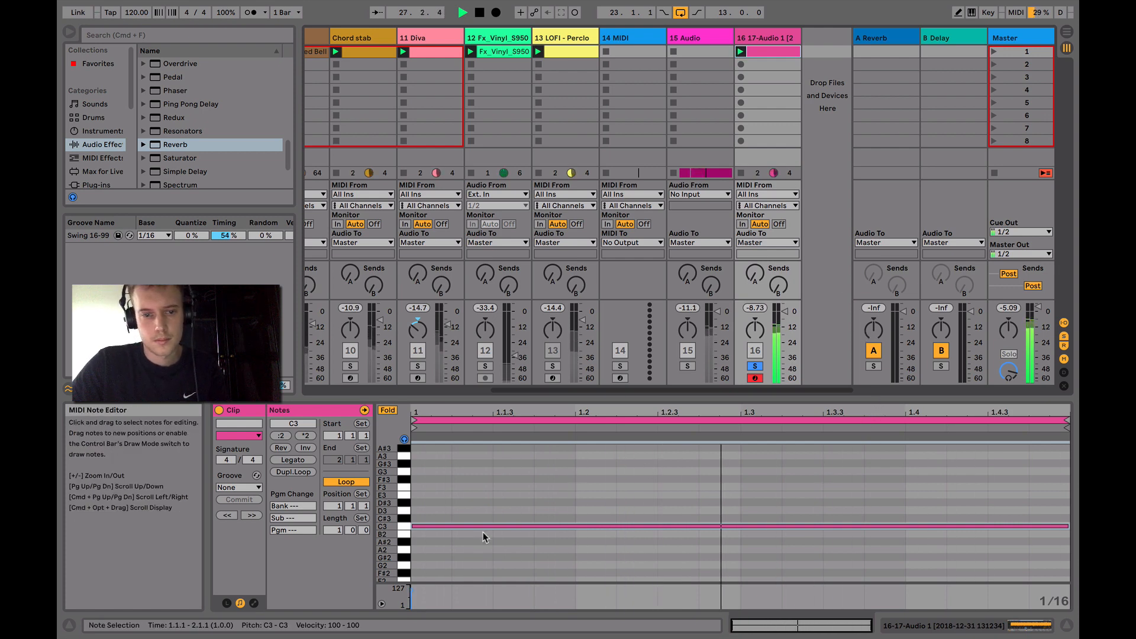
{"action": "key", "text": "space"}
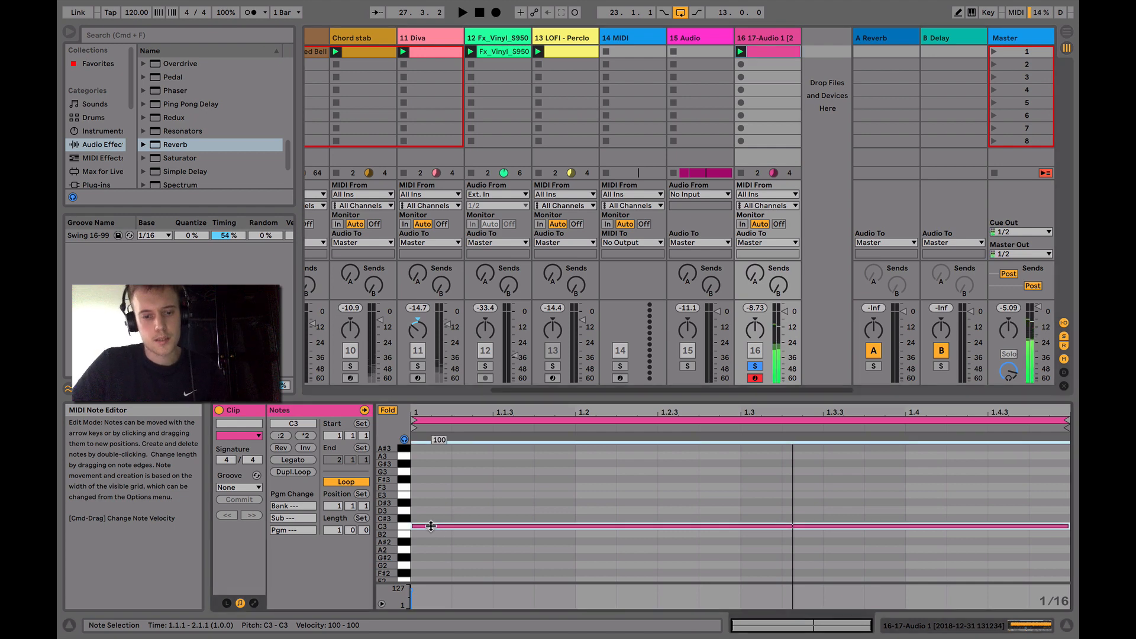
Duplicate the C3 note, place the copy an octave lower at C2 starting at 1.1.1, and play the clip
{"action": "key", "text": "super+d"}
{"action": "key", "text": "shift+Down"}
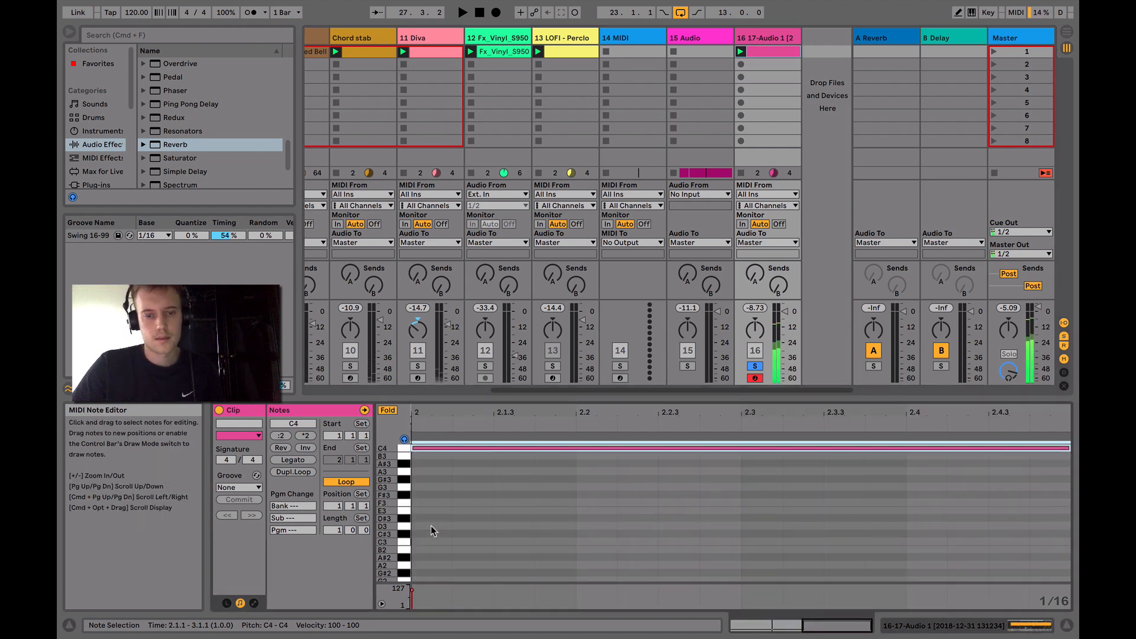
{"action": "key", "text": "Left"}
{"action": "key", "text": "Left"}
{"action": "key", "text": "Left"}
{"action": "key", "text": "Left"}
{"action": "key", "text": "Left"}
{"action": "key", "text": "Left"}
{"action": "key", "text": "Left"}
{"action": "key", "text": "Left"}
{"action": "key", "text": "Left"}
{"action": "key", "text": "Left"}
{"action": "key", "text": "Left"}
{"action": "key", "text": "Left"}
{"action": "key", "text": "Left"}
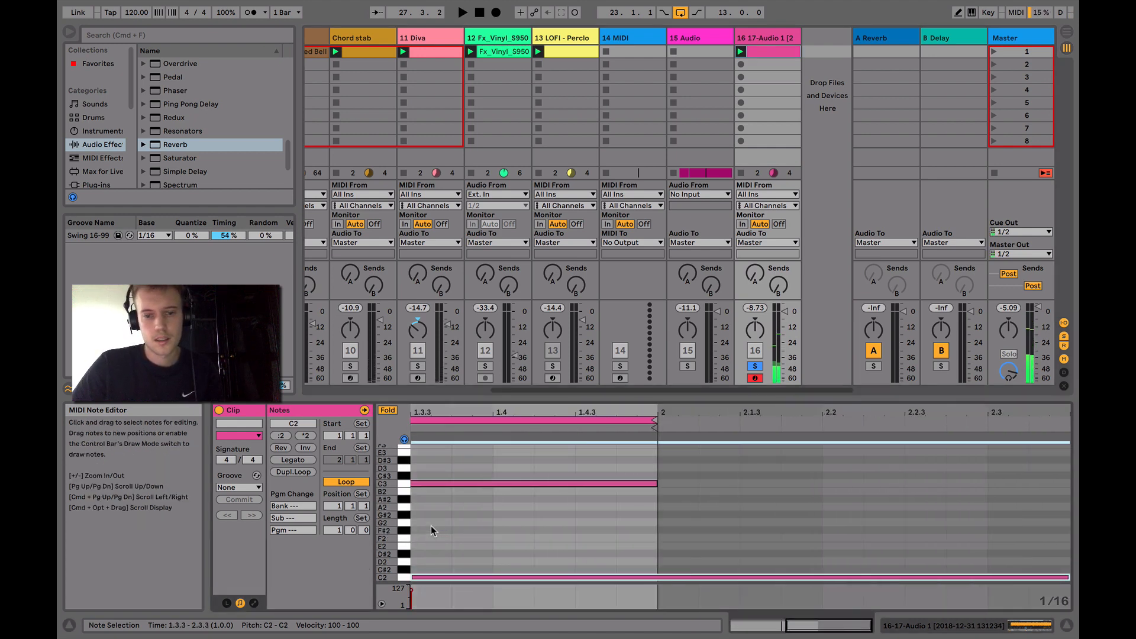
{"action": "key", "text": "Left"}
{"action": "key", "text": "Left"}
{"action": "key", "text": "Left"}
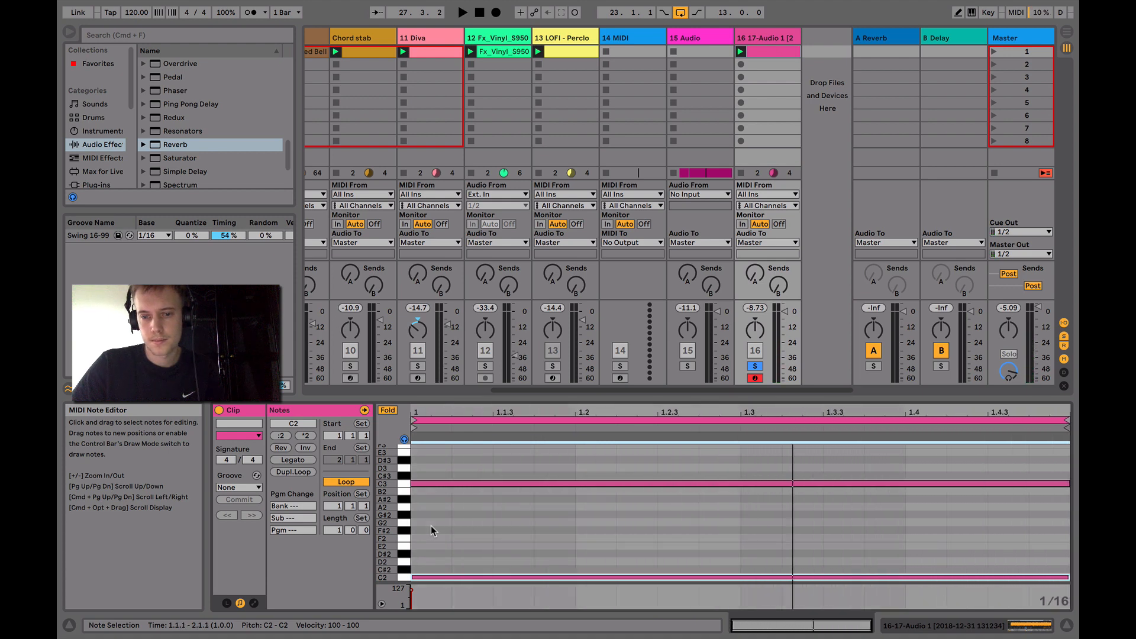
{"action": "key", "text": "space"}
Go to the original Pad track, solo it and play it for comparison
{"action": "mouse_move", "coordinate": [844, 625]}
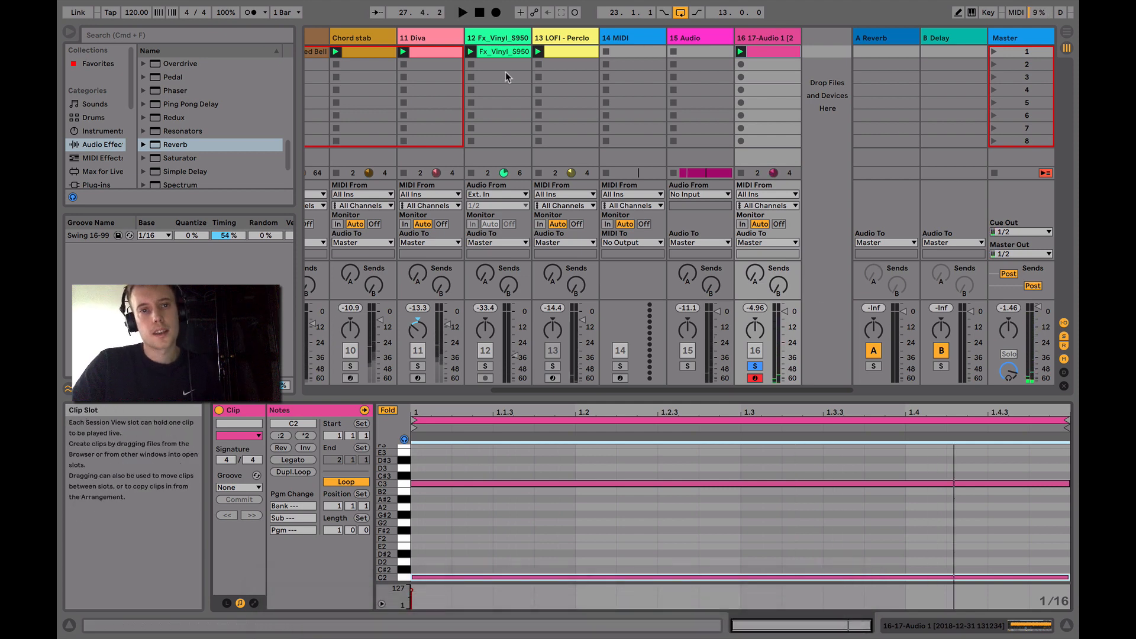
{"action": "scroll", "coordinate": [505, 73], "scroll_direction": "left", "scroll_amount": 5}
{"action": "left_click", "coordinate": [599, 39]}
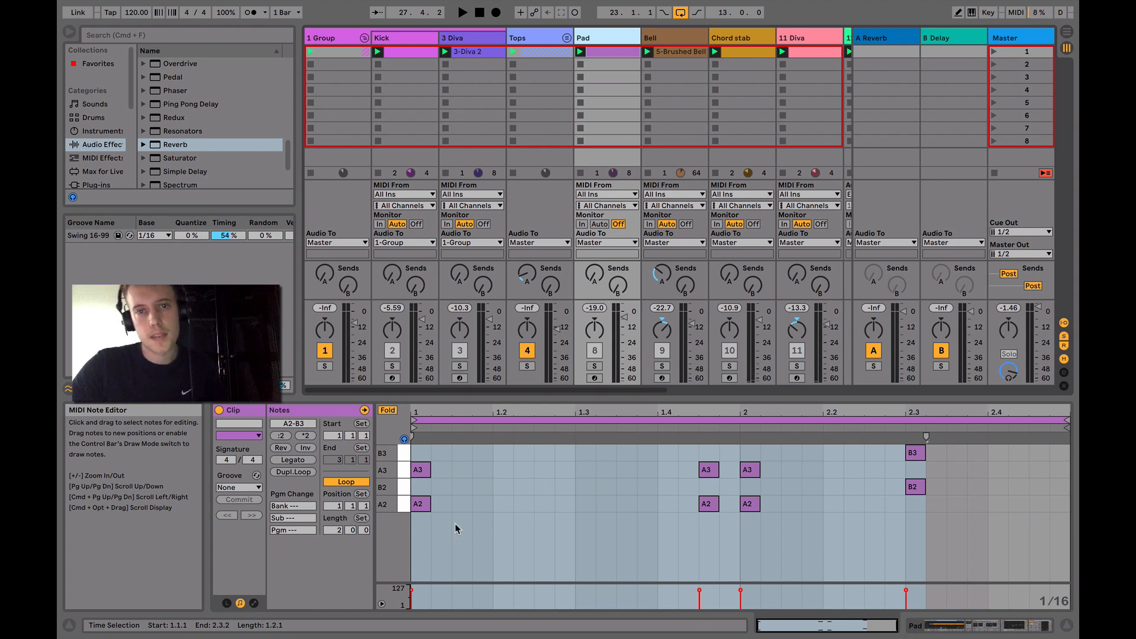
{"action": "left_click", "coordinate": [595, 367]}
{"action": "key", "text": "space"}
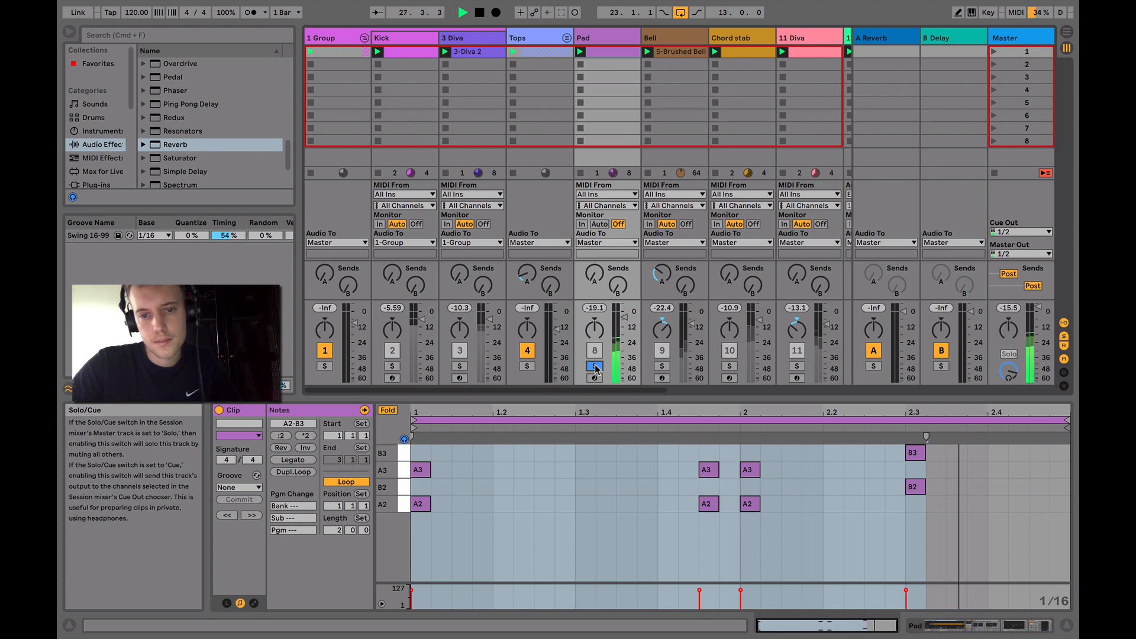
Show the Pad track's devices, stop playback, and examine its Simpler, Ping Pong Delay, Reverb and EQ Eight
{"action": "left_click", "coordinate": [971, 626]}
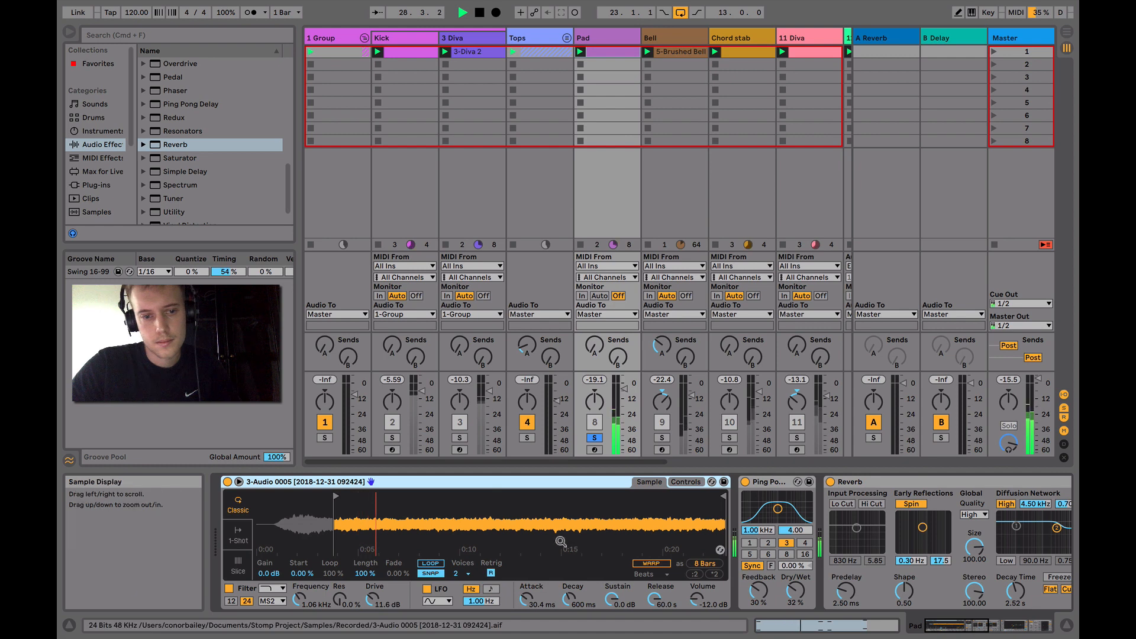
{"action": "key", "text": "space"}
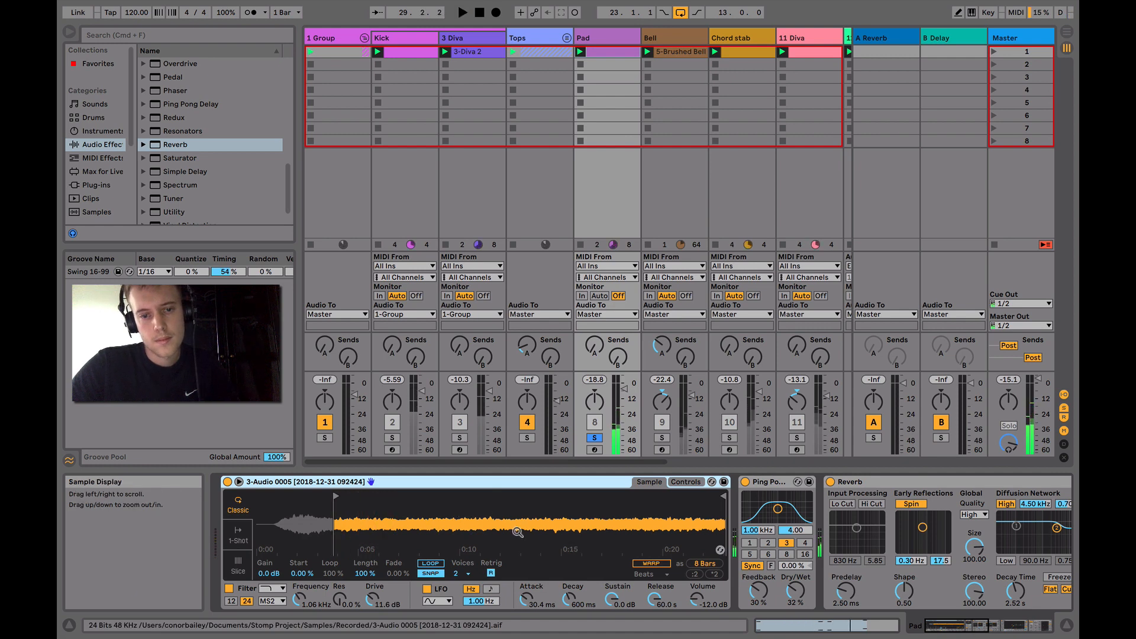
{"action": "scroll", "coordinate": [555, 531], "scroll_direction": "right", "scroll_amount": 3}
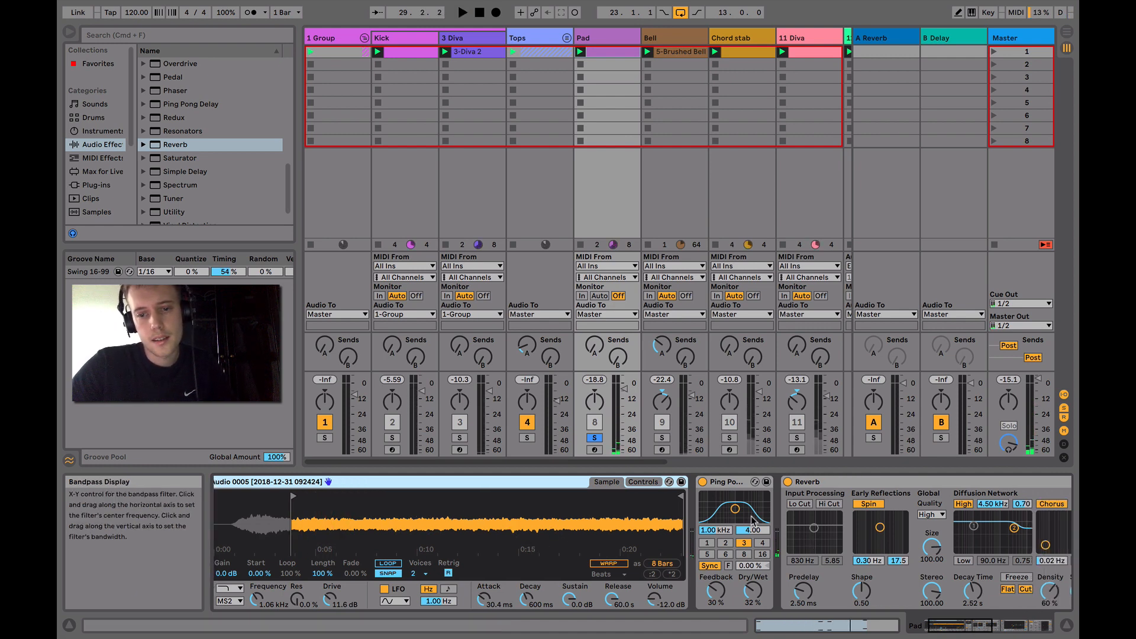
{"action": "scroll", "coordinate": [700, 513], "scroll_direction": "right", "scroll_amount": 5}
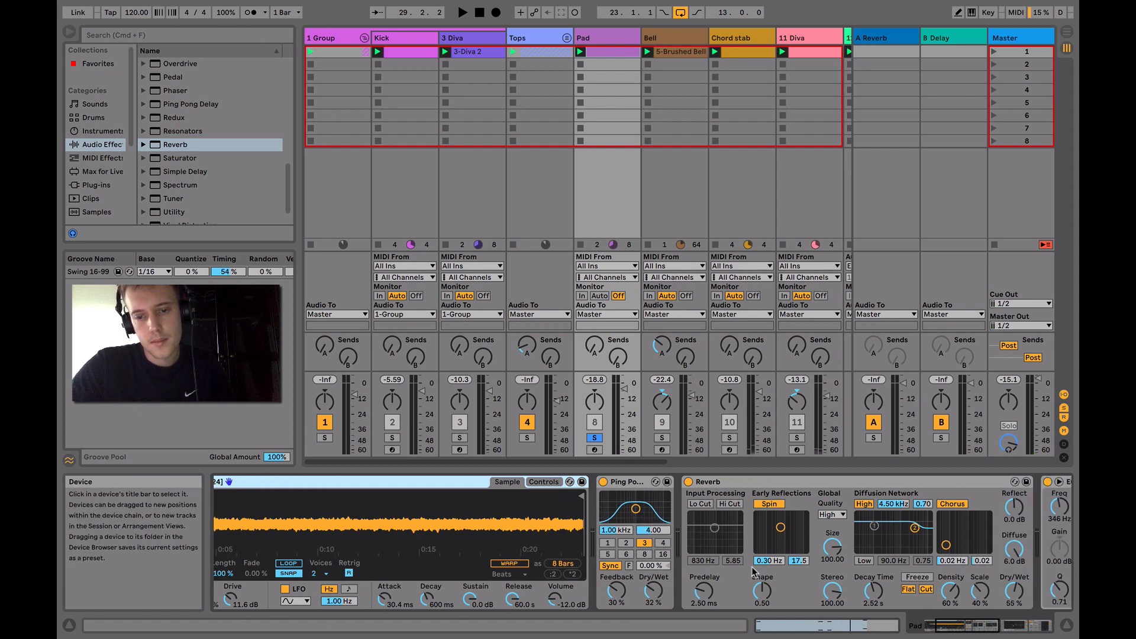
{"action": "scroll", "coordinate": [653, 549], "scroll_direction": "right", "scroll_amount": 5}
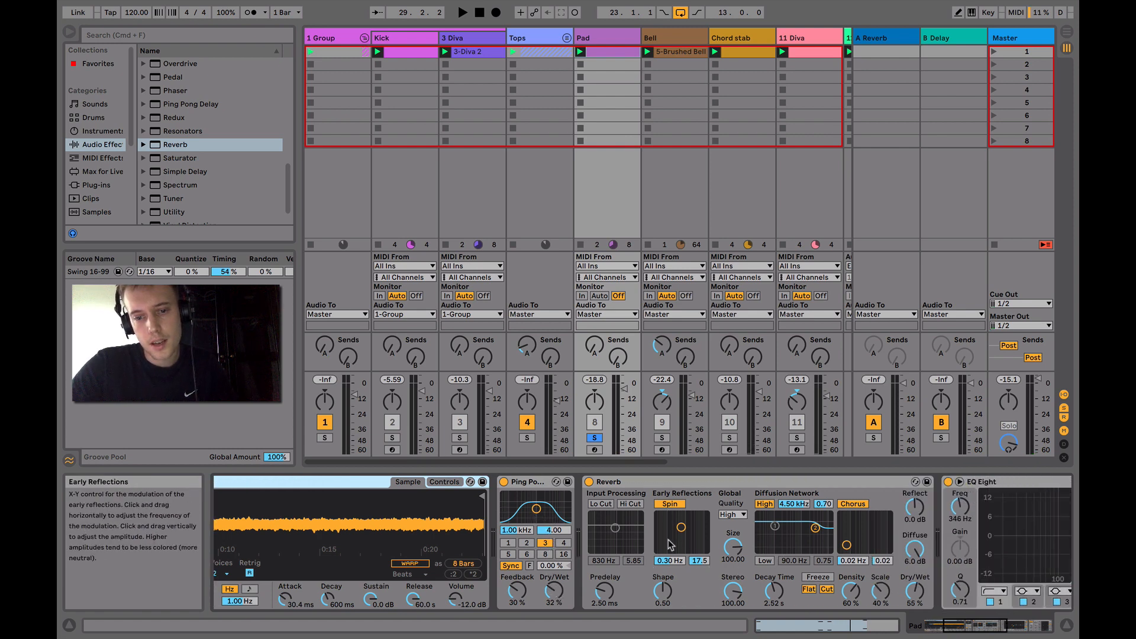
{"action": "scroll", "coordinate": [700, 531], "scroll_direction": "right", "scroll_amount": 10}
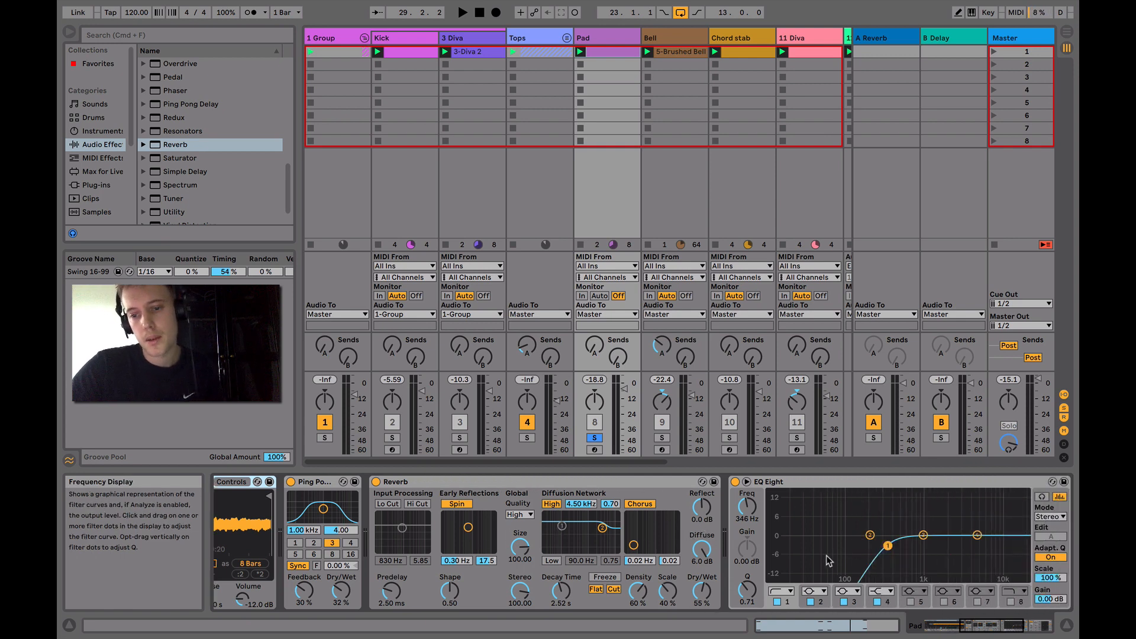
{"action": "scroll", "coordinate": [826, 555], "scroll_direction": "right", "scroll_amount": 15}
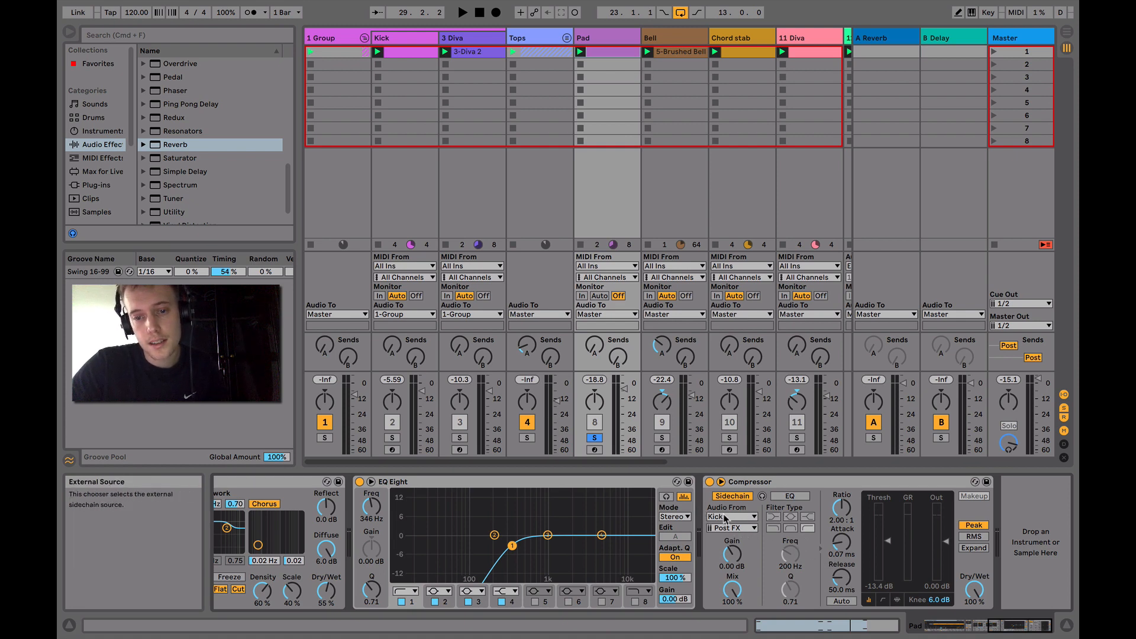
{"action": "scroll", "coordinate": [603, 431], "scroll_direction": "right", "scroll_amount": 10}
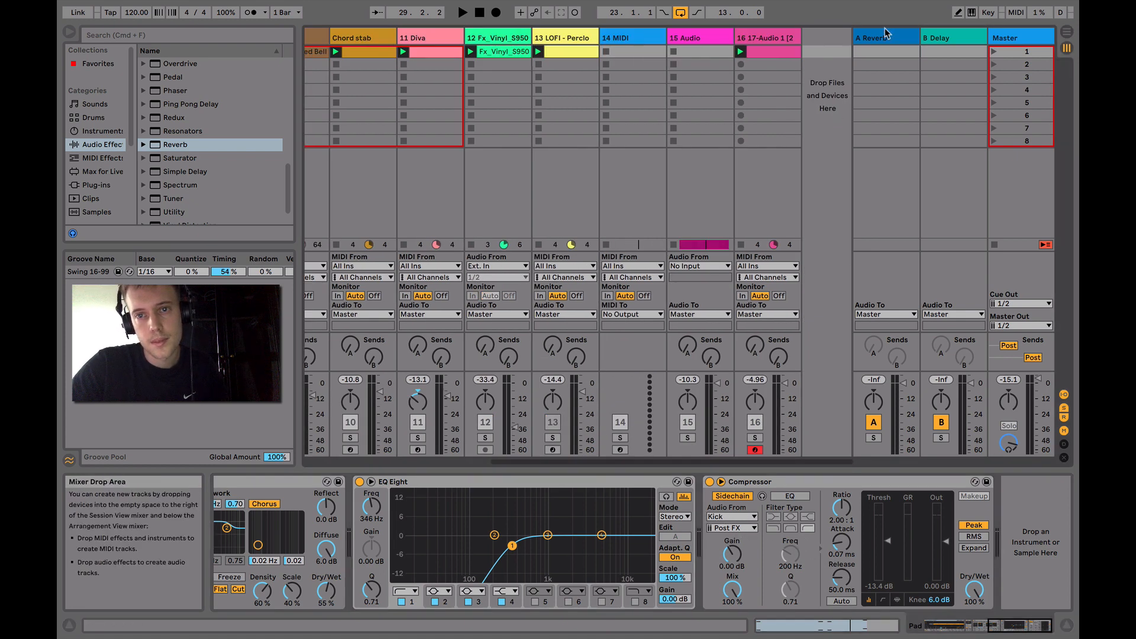
{"action": "left_click", "coordinate": [782, 40]}
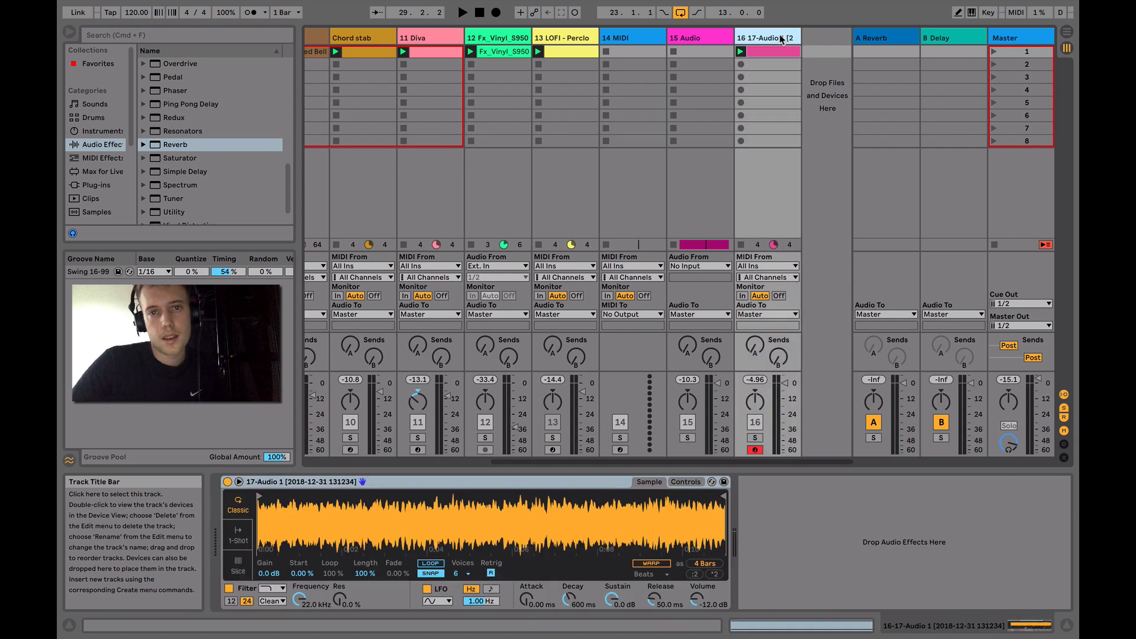
{"action": "key", "text": "Delete"}
{"action": "key", "text": "Delete"}
Solo the Bell track, play it, show its devices, and stop playback
{"action": "scroll", "coordinate": [473, 371], "scroll_direction": "left", "scroll_amount": 6}
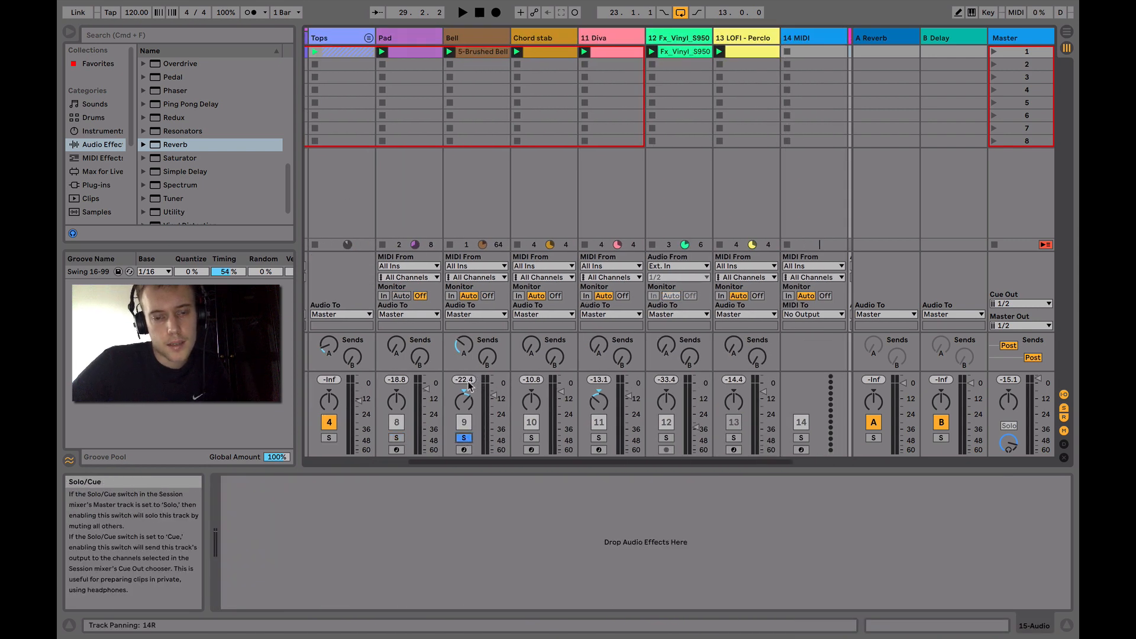
{"action": "key", "text": "space"}
{"action": "left_click", "coordinate": [469, 41]}
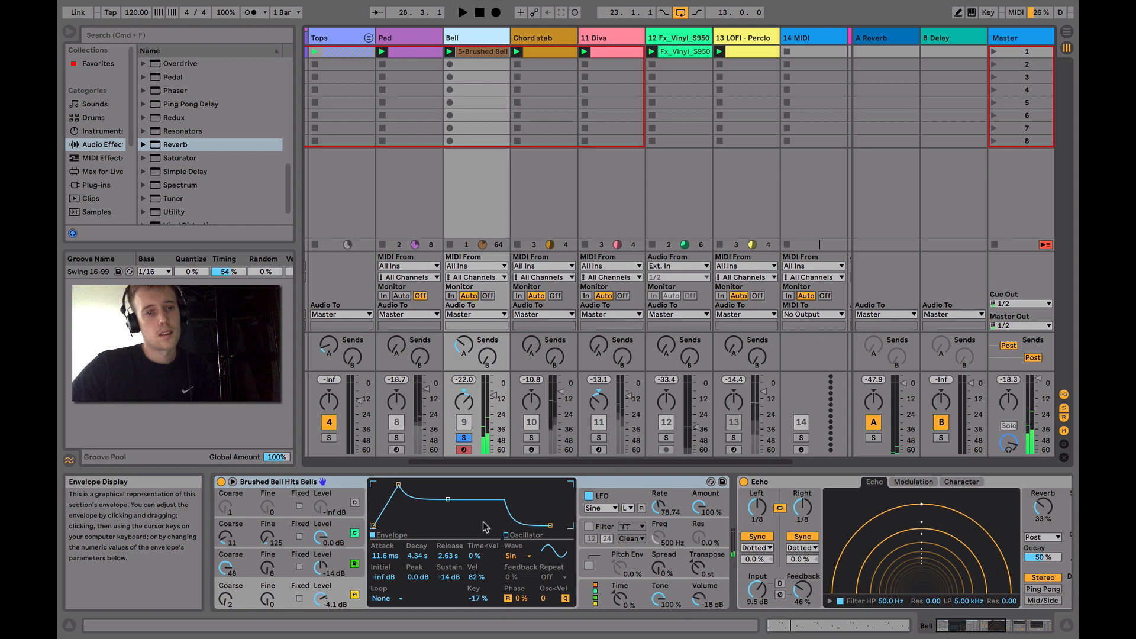
{"action": "key", "text": "space"}
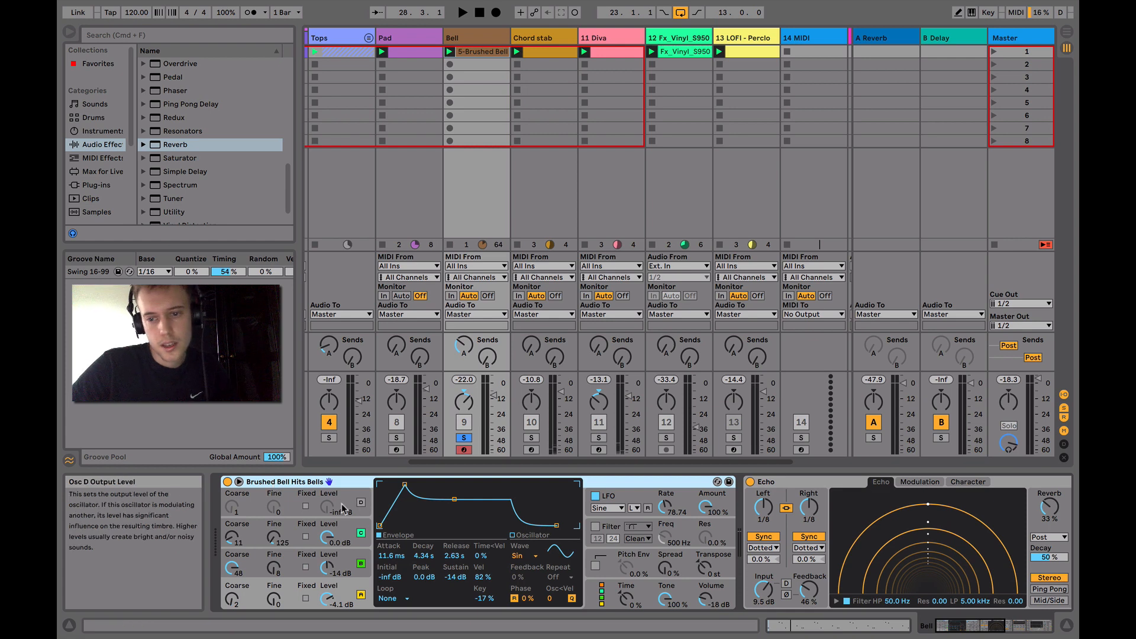
Review the Bell's Echo and Auto Pan, and lower its Auto Filter frequency to 7.11 kHz
{"action": "scroll", "coordinate": [307, 504], "scroll_direction": "right", "scroll_amount": 10}
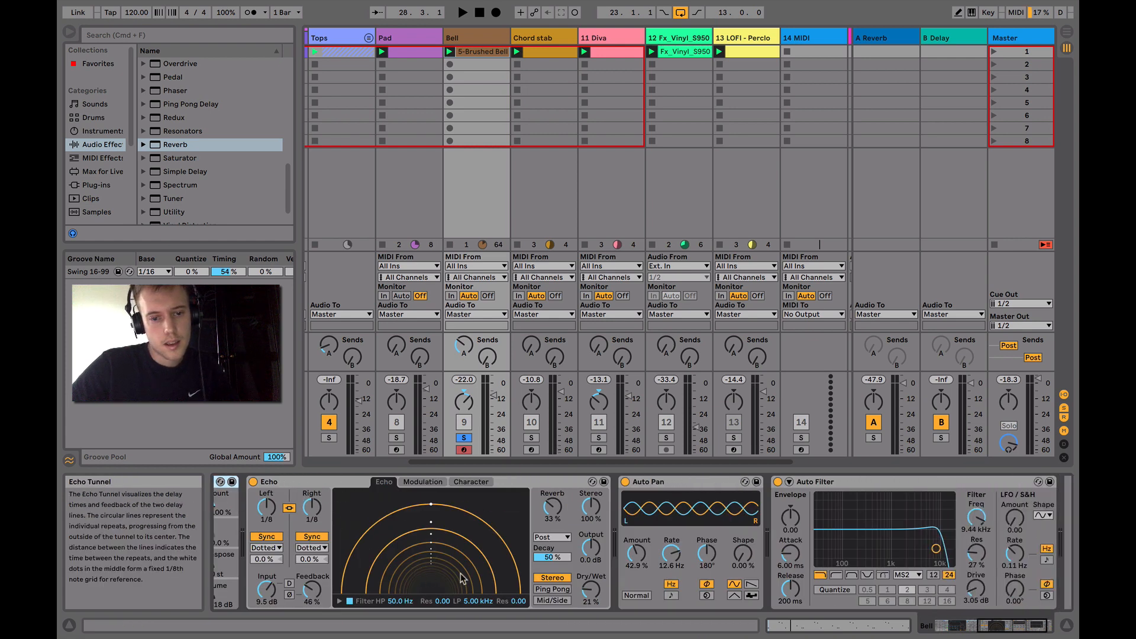
{"action": "scroll", "coordinate": [461, 567], "scroll_direction": "right", "scroll_amount": 3}
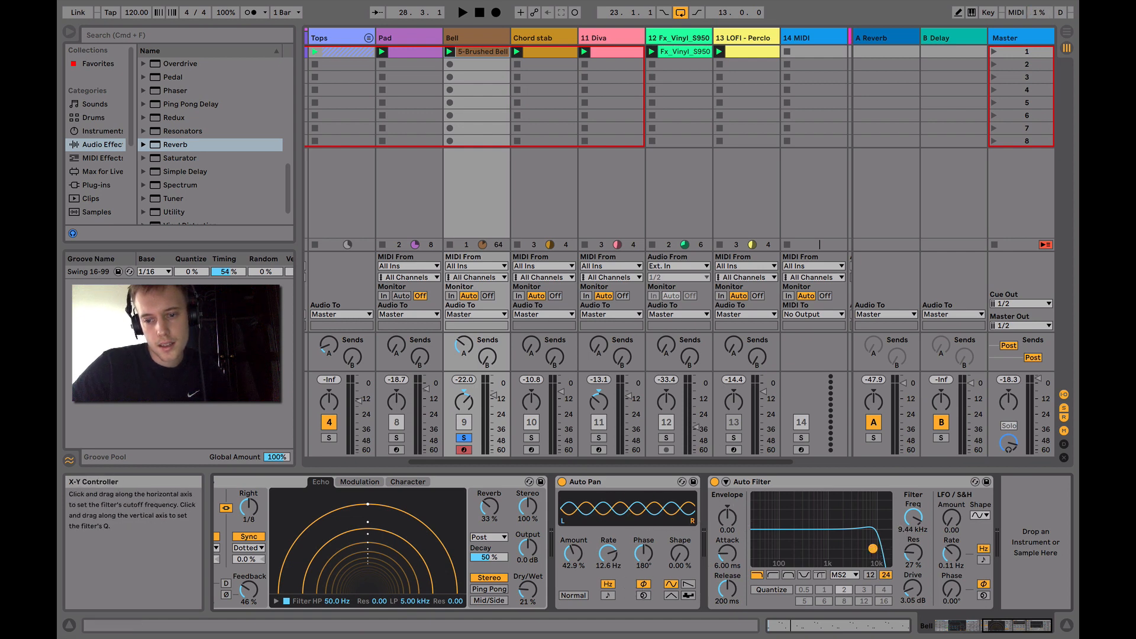
{"action": "left_click_drag", "start_coordinate": [873, 548], "coordinate": [866, 546]}
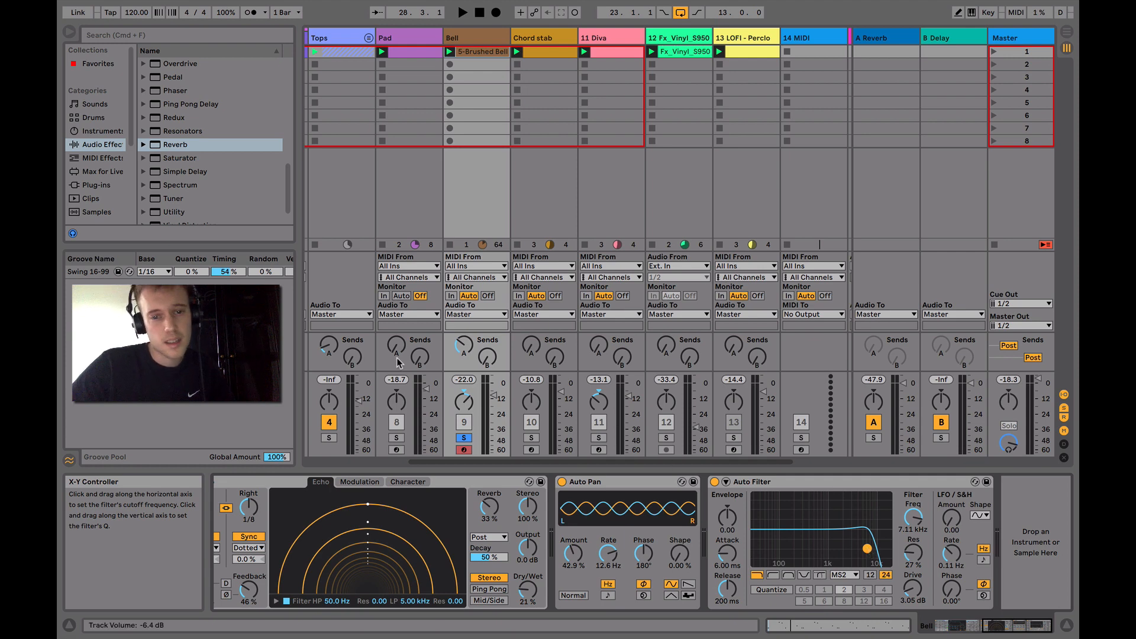
Solo the Chord stab track, play it, and view the notes of its clip
{"action": "left_click", "coordinate": [532, 438]}
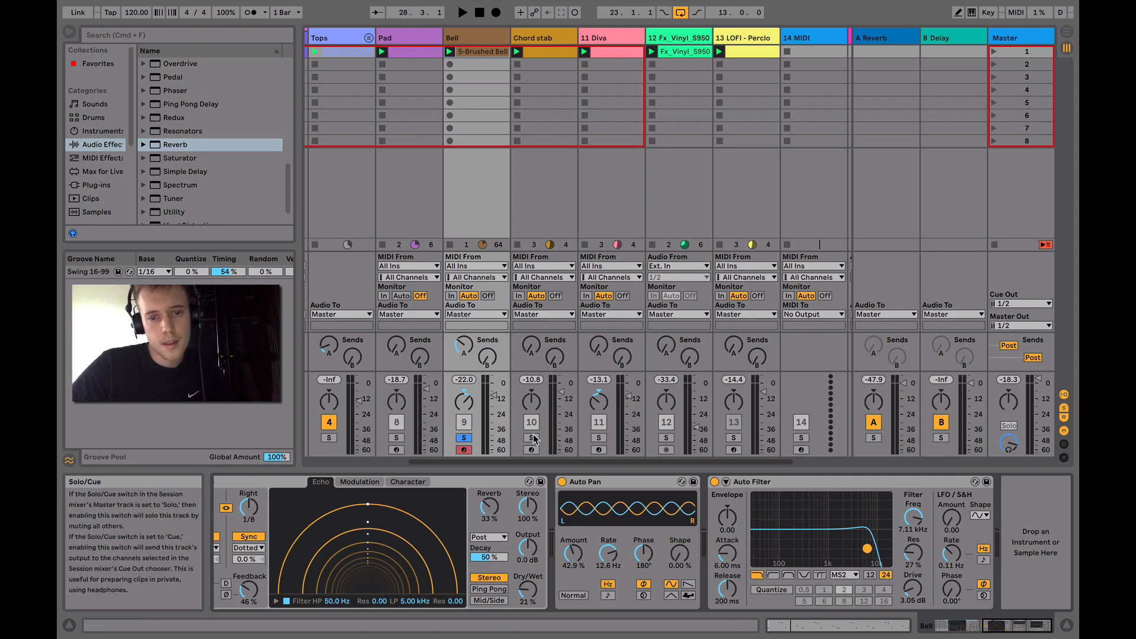
{"action": "left_click", "coordinate": [535, 37]}
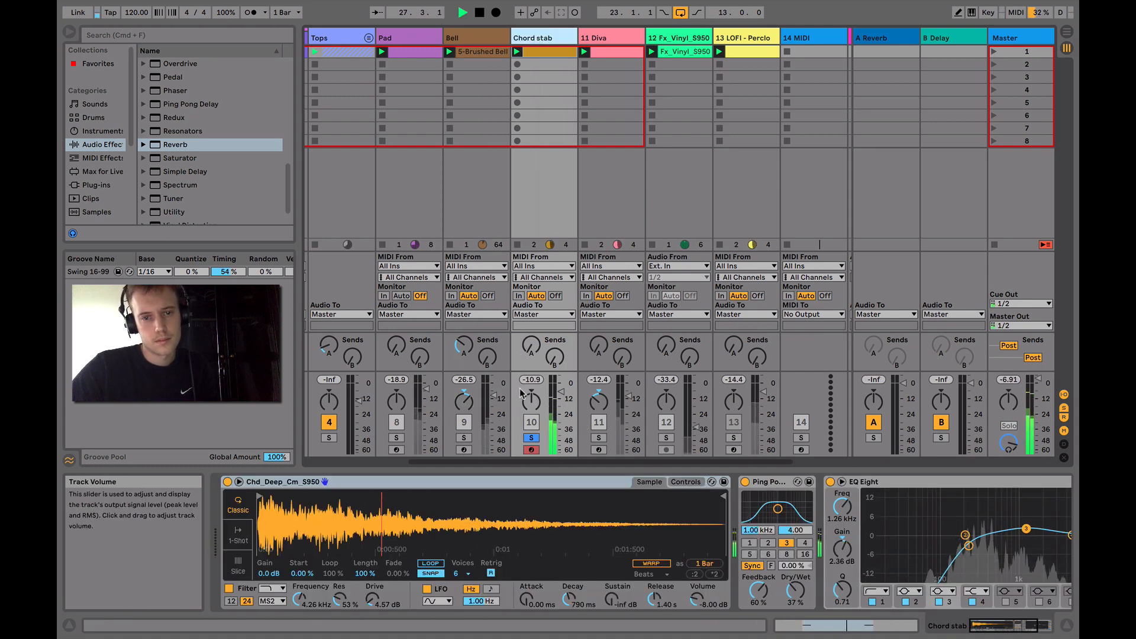
{"action": "double_click", "coordinate": [537, 57]}
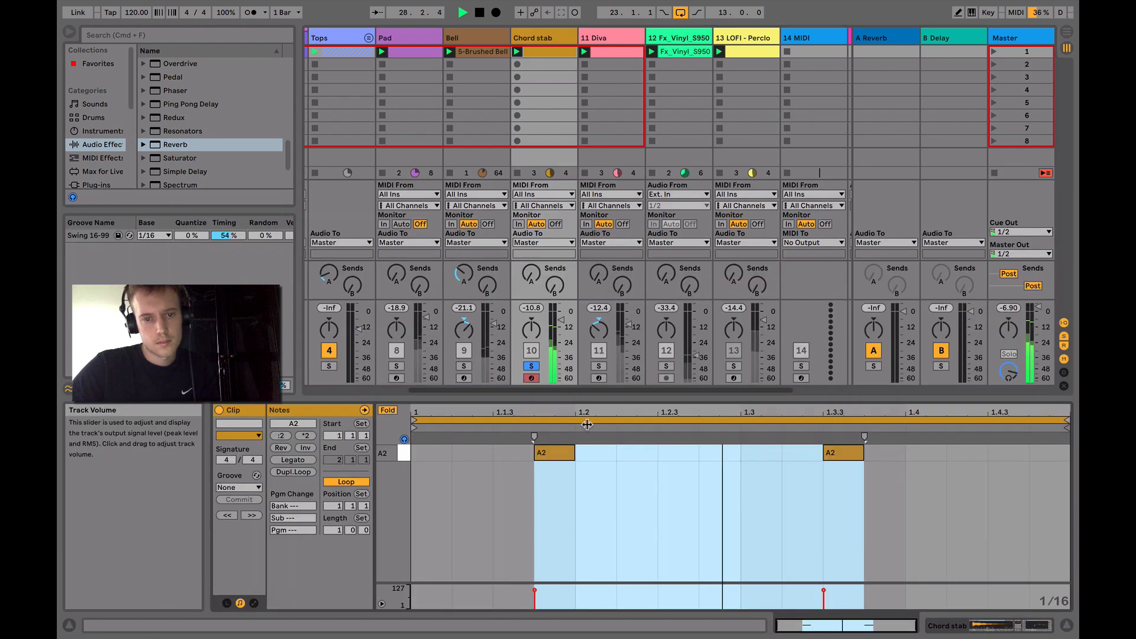
Show the Chord stab's devices, stop playback, and examine its Simpler, Ping Pong Delay and EQ Eight
{"action": "left_click", "coordinate": [982, 623]}
{"action": "key", "text": "space"}
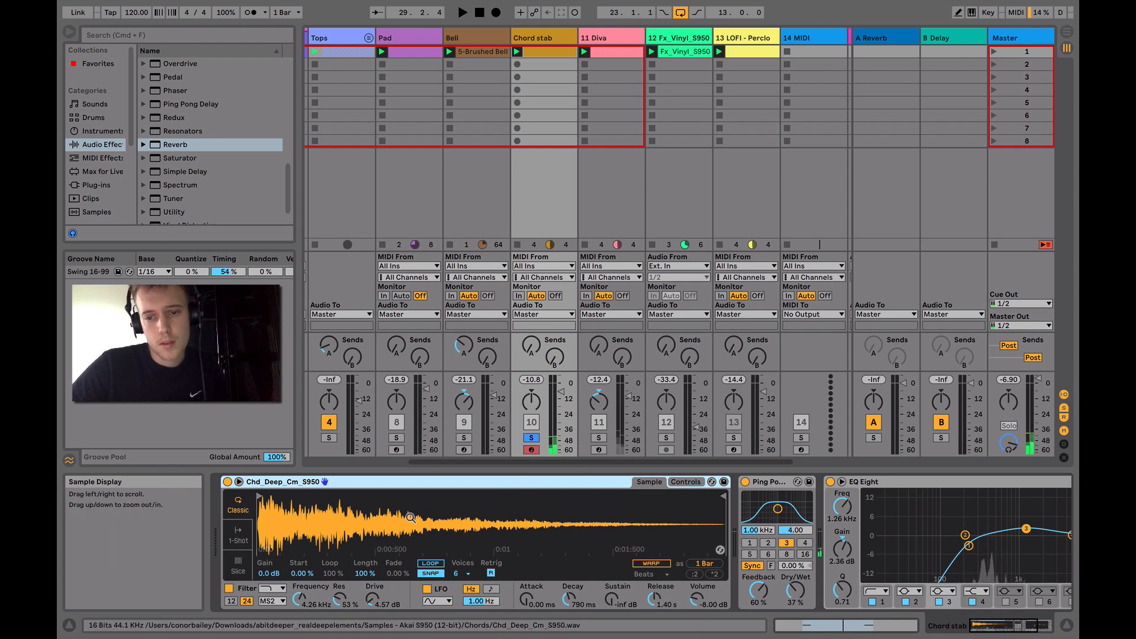
{"action": "scroll", "coordinate": [301, 519], "scroll_direction": "right", "scroll_amount": 4}
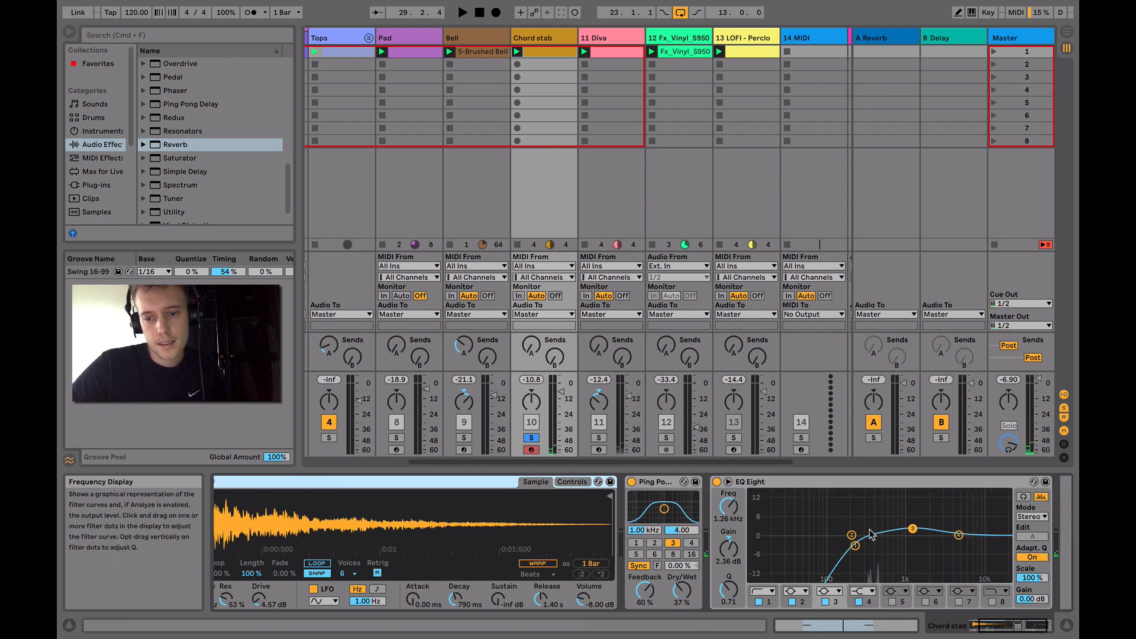
{"action": "scroll", "coordinate": [942, 540], "scroll_direction": "right", "scroll_amount": 2}
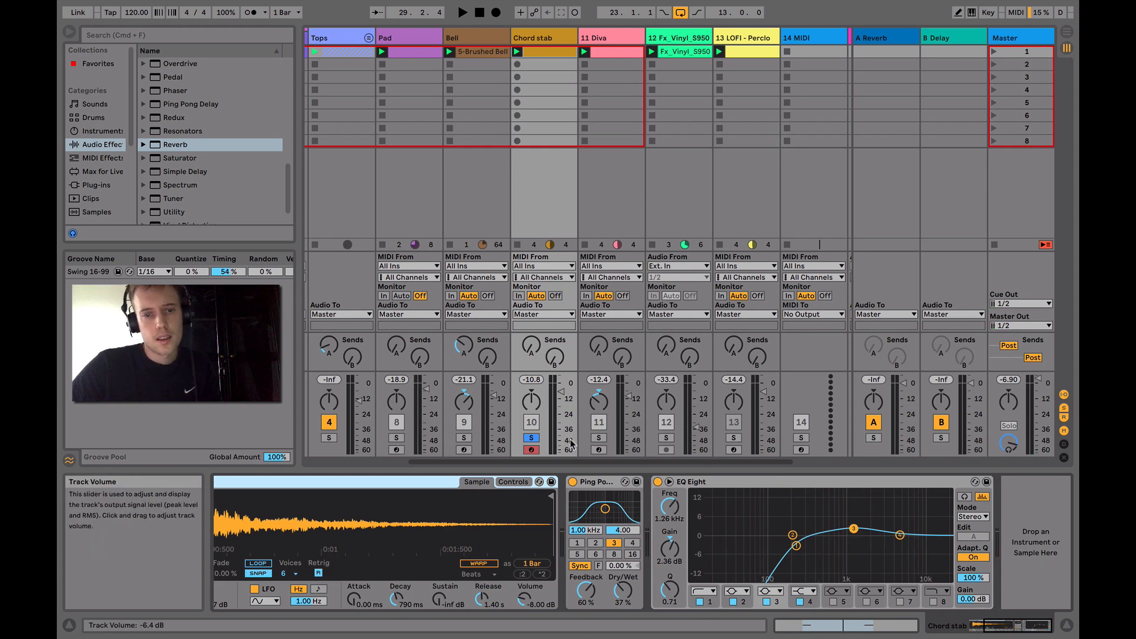
Play the Chord stab together with the soloed 1 Group, adding Tops, Pad and Bell to the solo one by one, and stop playback
{"action": "scroll", "coordinate": [415, 426], "scroll_direction": "left", "scroll_amount": 3}
{"action": "left_click", "coordinate": [324, 438]}
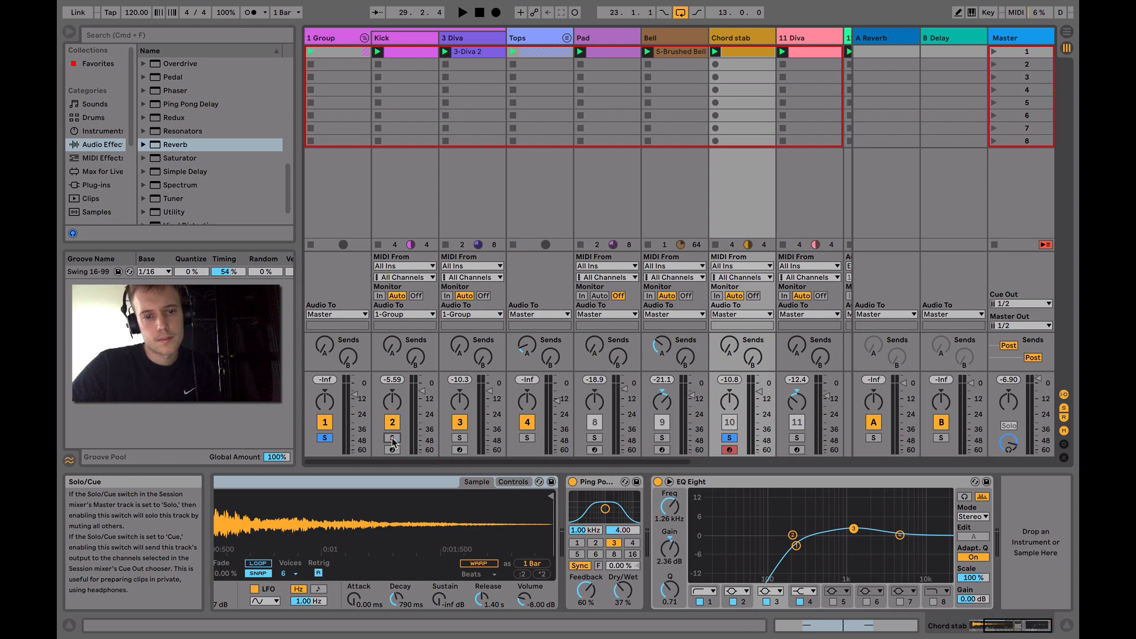
{"action": "key", "text": "space"}
{"action": "left_click", "coordinate": [526, 438]}
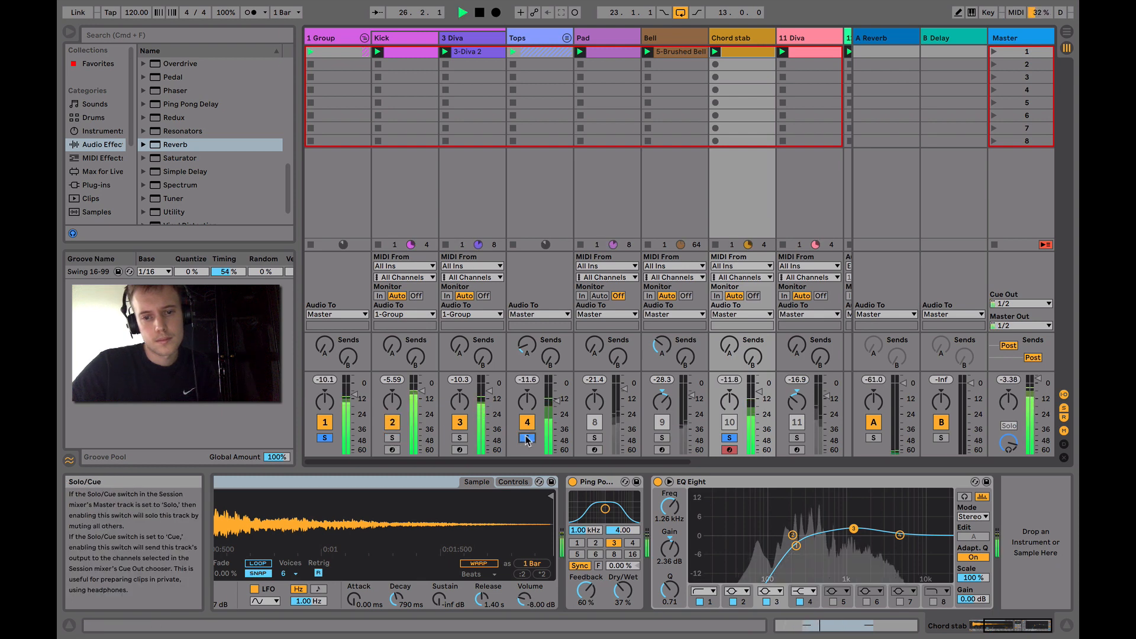
{"action": "left_click", "coordinate": [595, 438]}
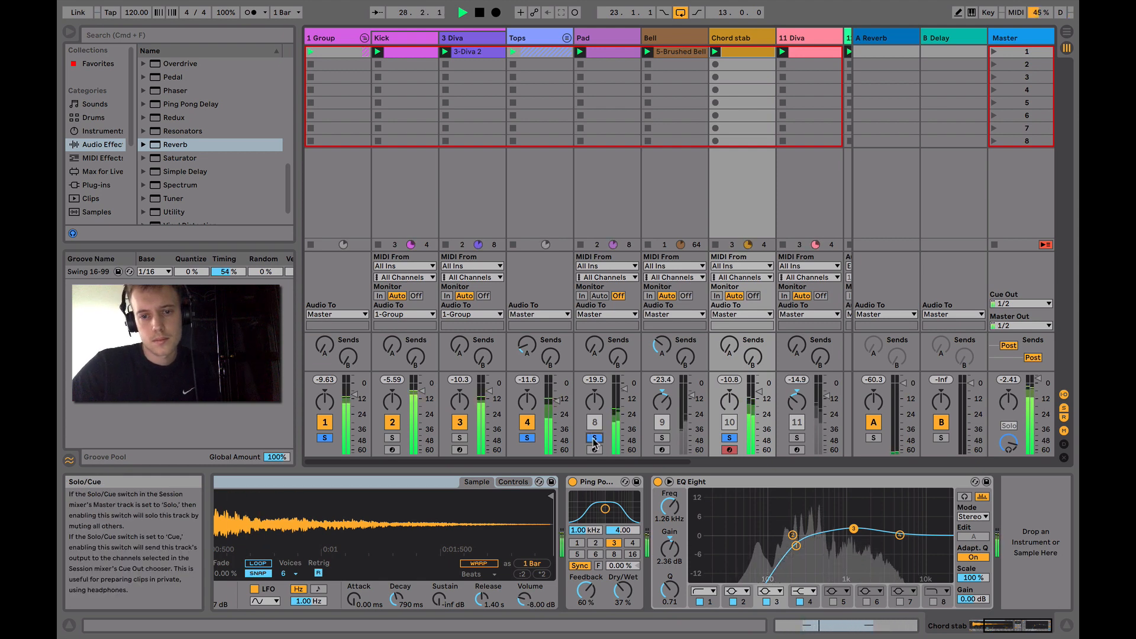
{"action": "left_click", "coordinate": [663, 438]}
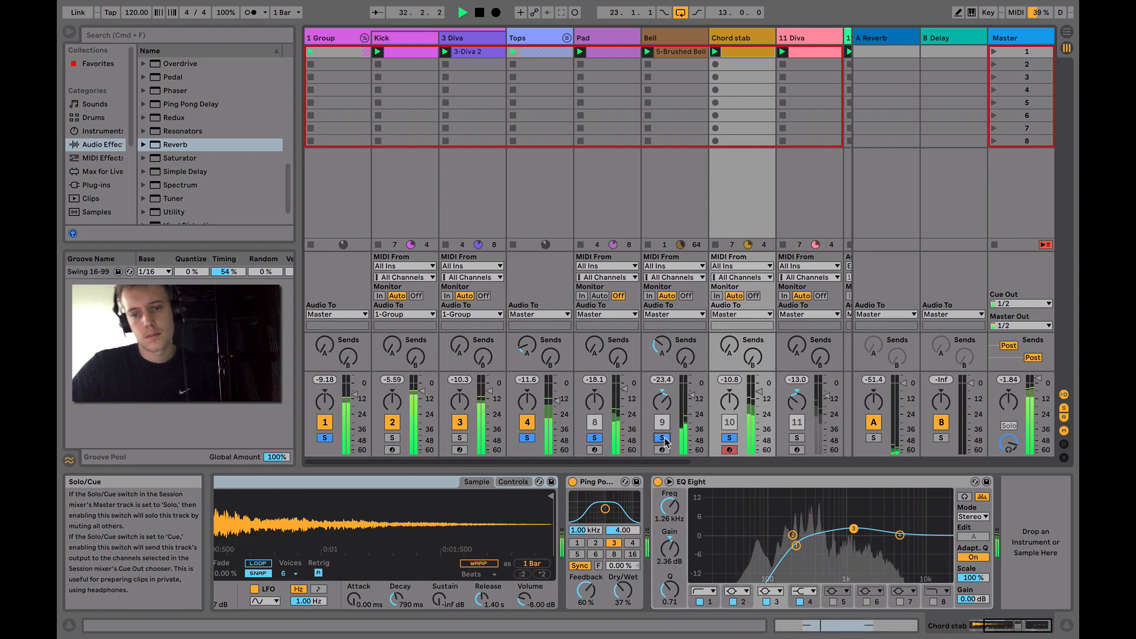
{"action": "scroll", "coordinate": [665, 442], "scroll_direction": "right", "scroll_amount": 3}
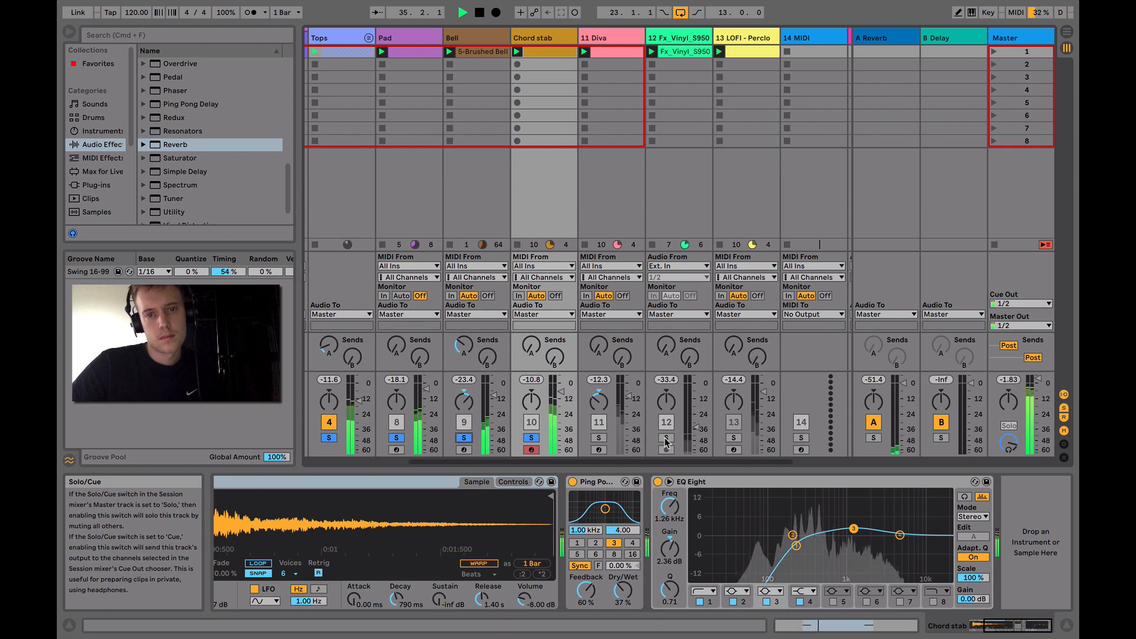
{"action": "key", "text": "space"}
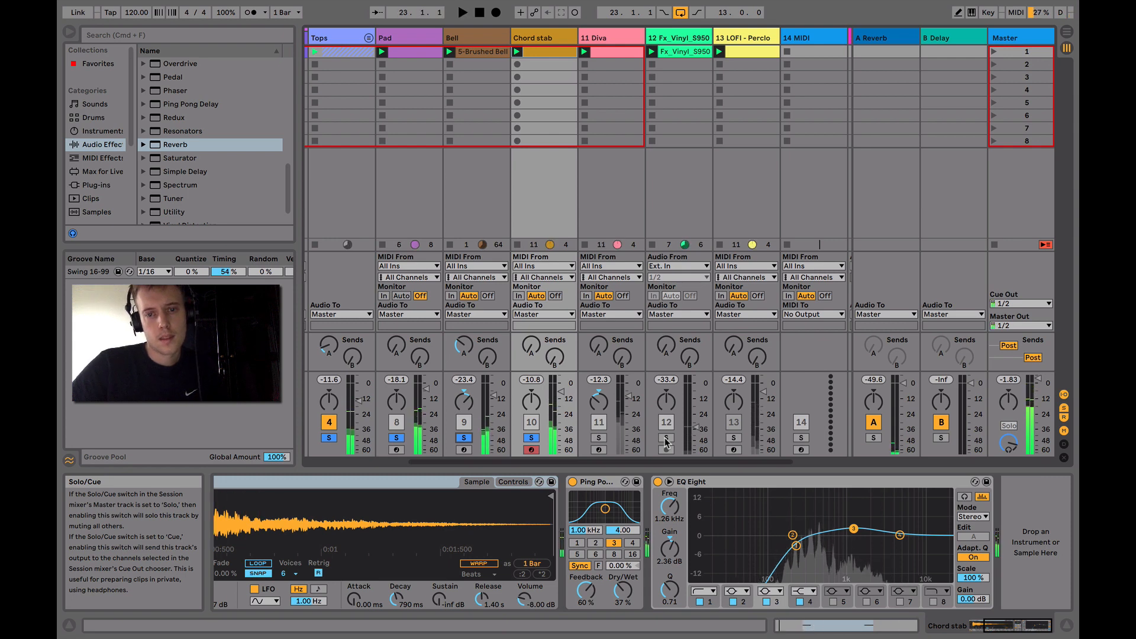
Solo the 11 Diva track and examine its device chain from the Auto Filter back to the Arpeggiator
{"action": "left_click", "coordinate": [599, 438]}
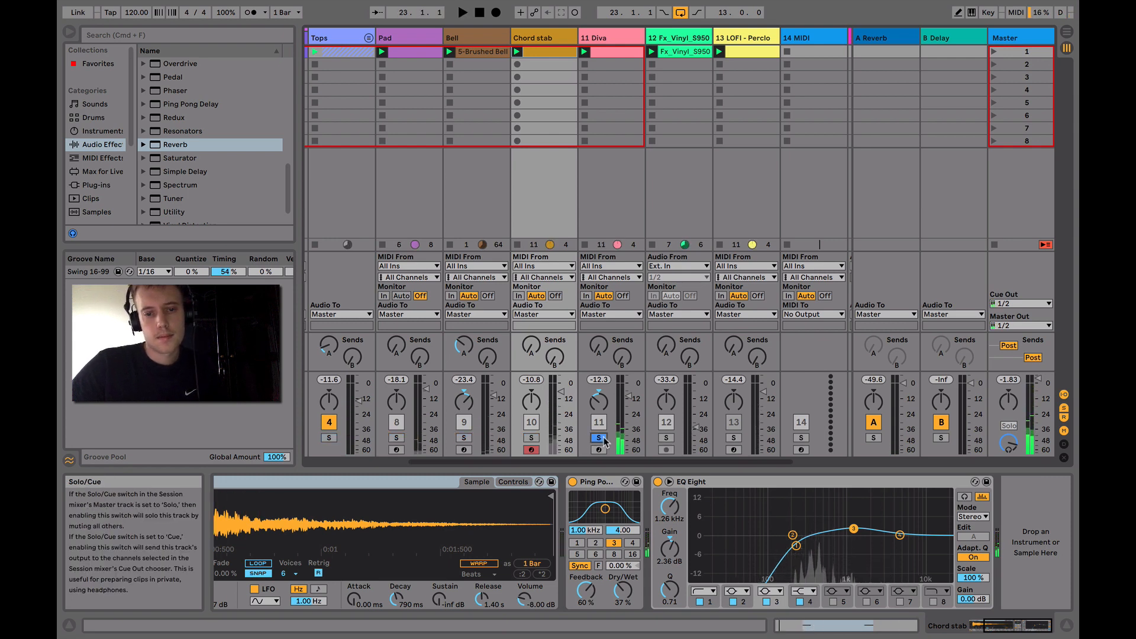
{"action": "left_click", "coordinate": [609, 37]}
{"action": "scroll", "coordinate": [533, 504], "scroll_direction": "right", "scroll_amount": 5}
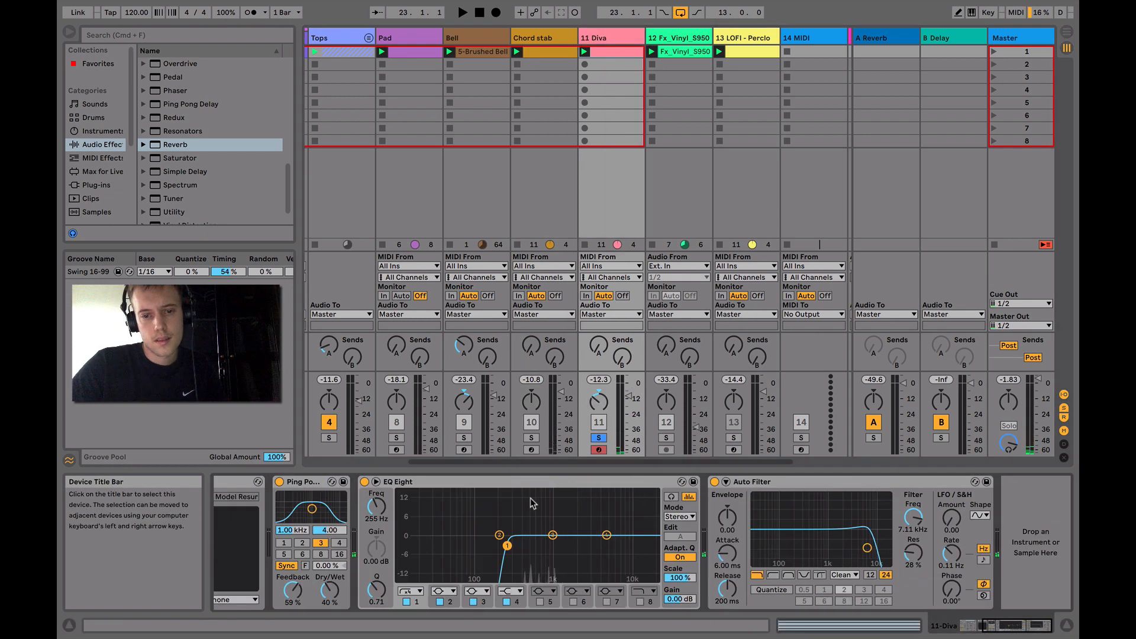
{"action": "scroll", "coordinate": [546, 524], "scroll_direction": "left", "scroll_amount": 5}
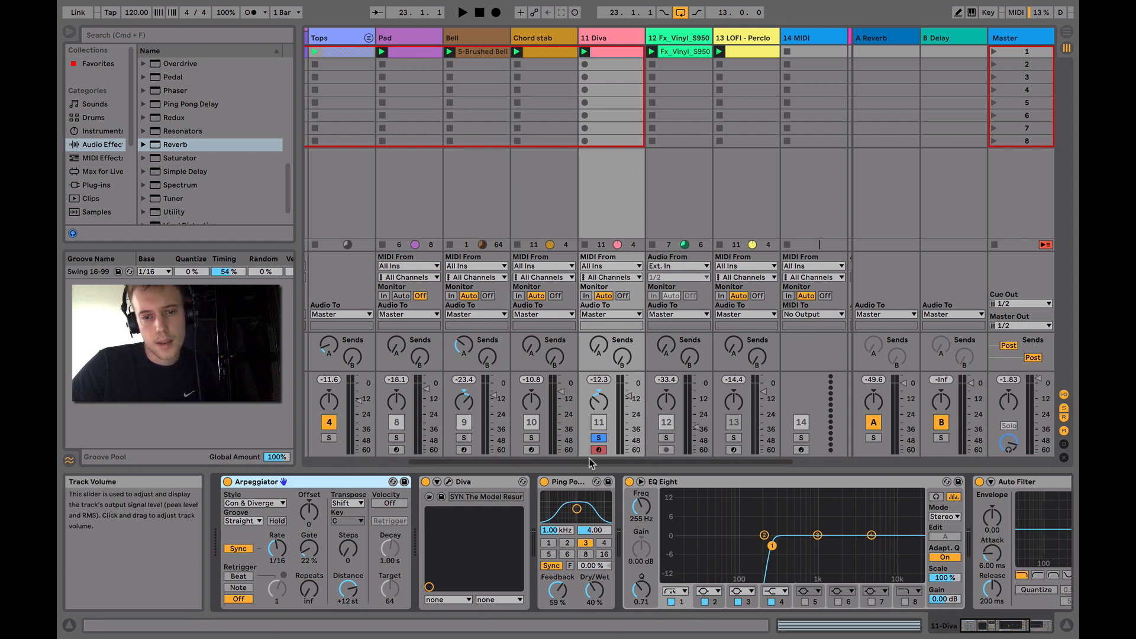
Play the 11 Diva clip briefly, and view its notes unfolded with the A4 and C5 notes selected
{"action": "key", "text": "space"}
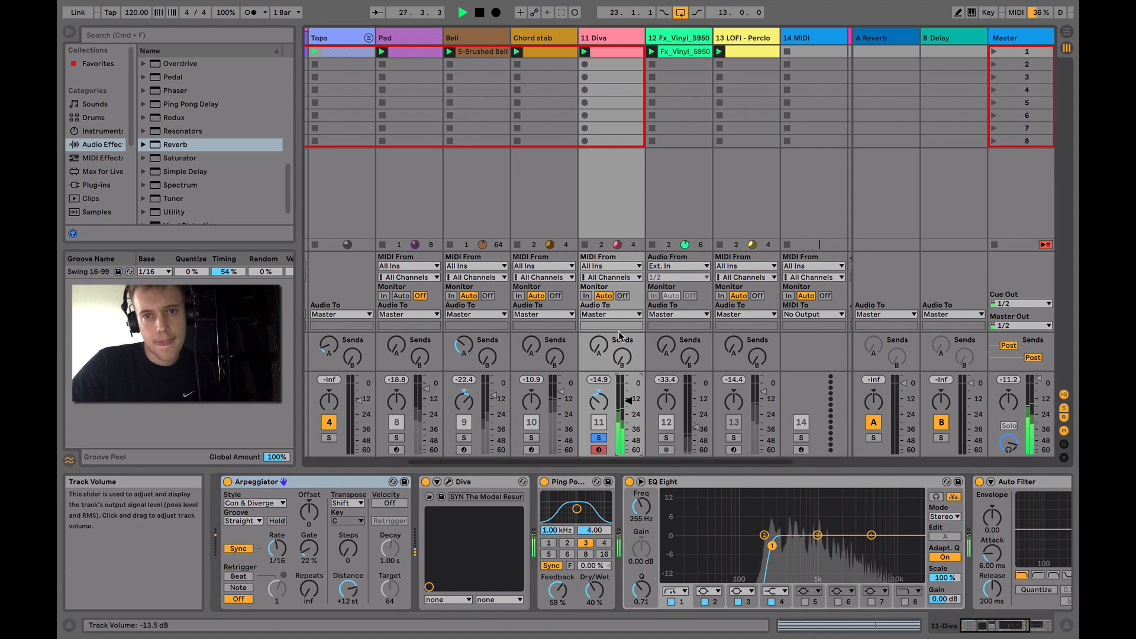
{"action": "left_click", "coordinate": [613, 50]}
{"action": "key", "text": "space"}
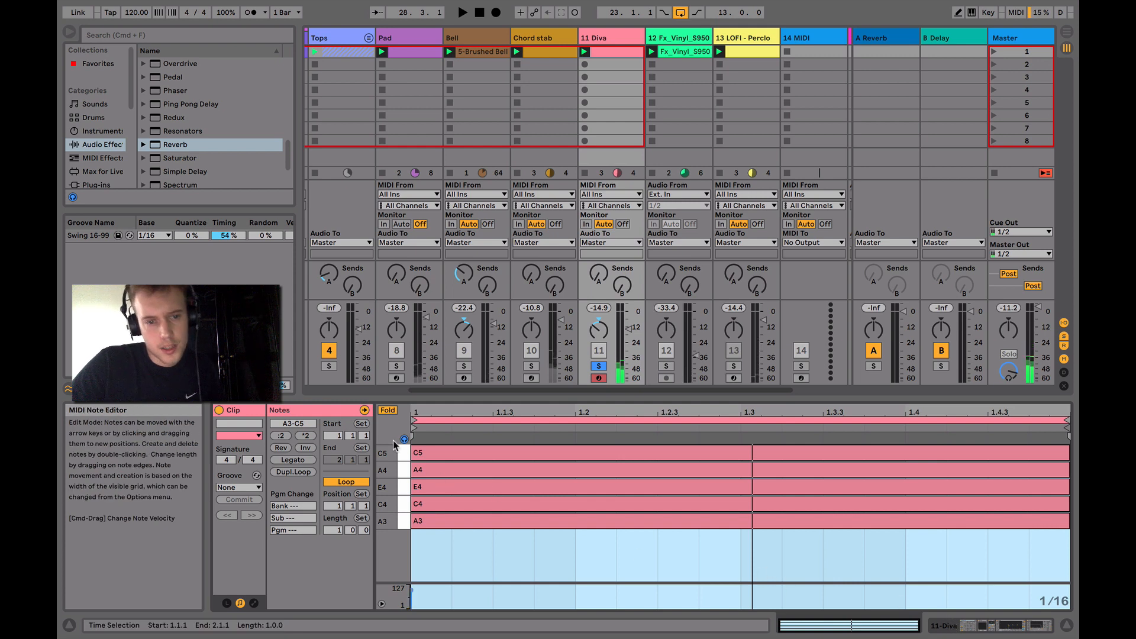
{"action": "left_click", "coordinate": [387, 411]}
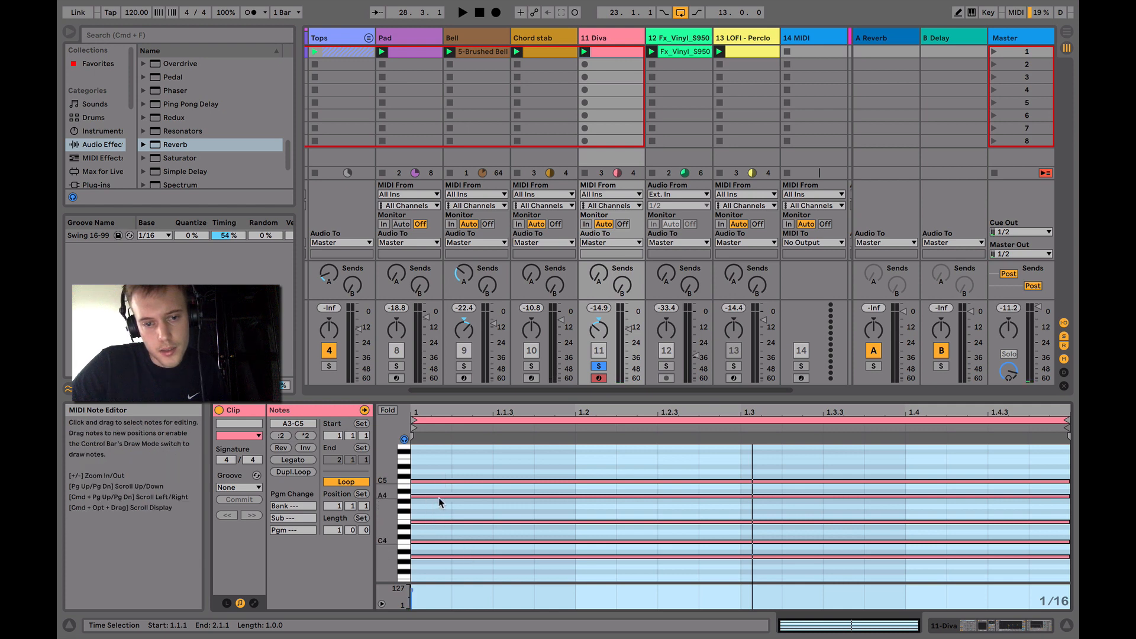
{"action": "left_click_drag", "start_coordinate": [435, 461], "coordinate": [691, 493]}
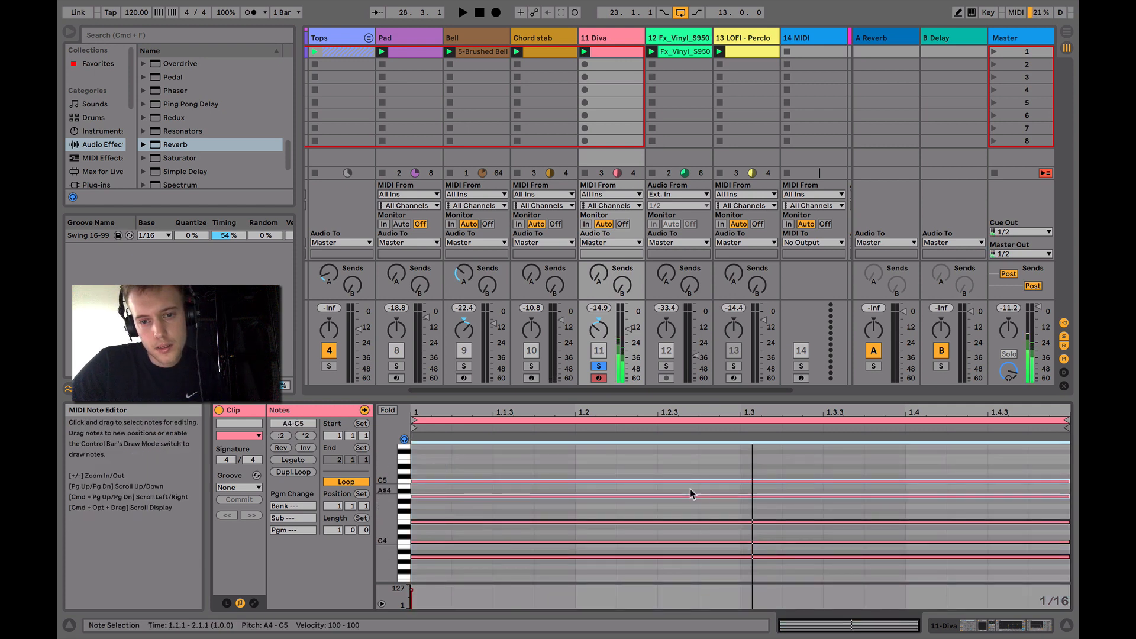
Inspect the cutoff in the 11 Diva track's Diva plug-in window, close it, and examine the track's EQ Eight and Auto Filter
{"action": "key", "text": "shift+Tab"}
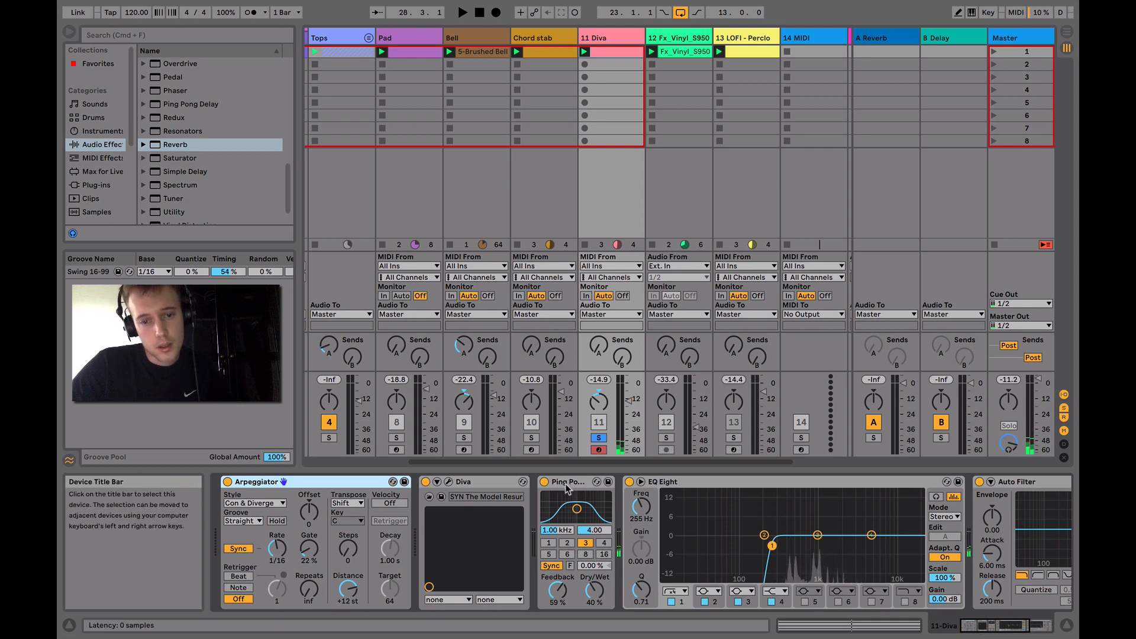
{"action": "left_click", "coordinate": [449, 483]}
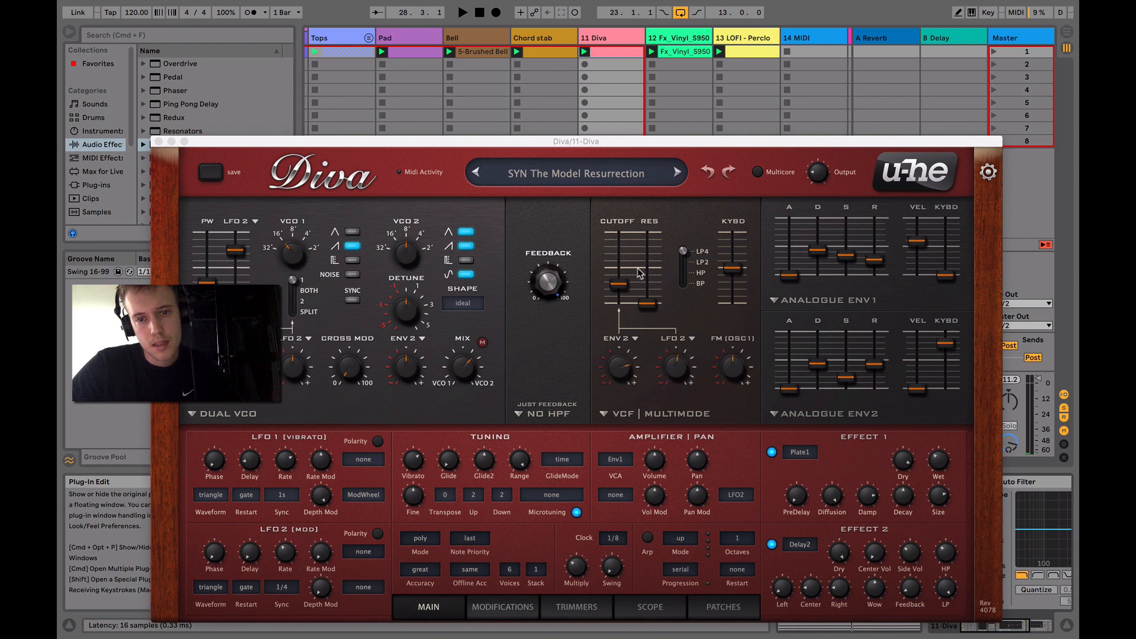
{"action": "left_click", "coordinate": [623, 288]}
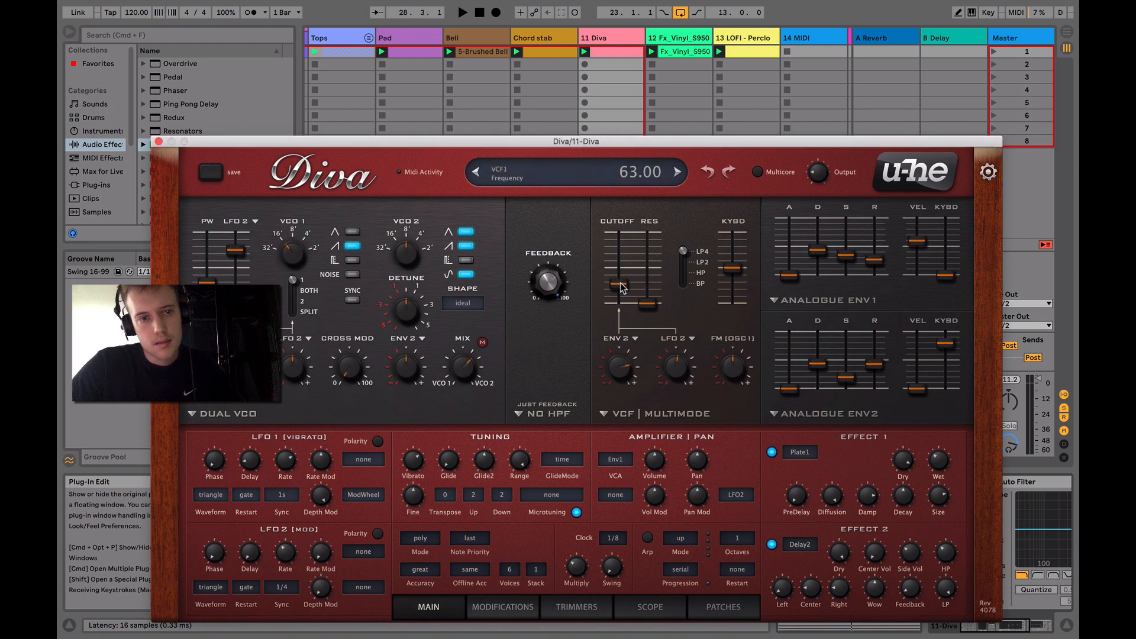
{"action": "left_click", "coordinate": [159, 141]}
{"action": "scroll", "coordinate": [479, 554], "scroll_direction": "right", "scroll_amount": 3}
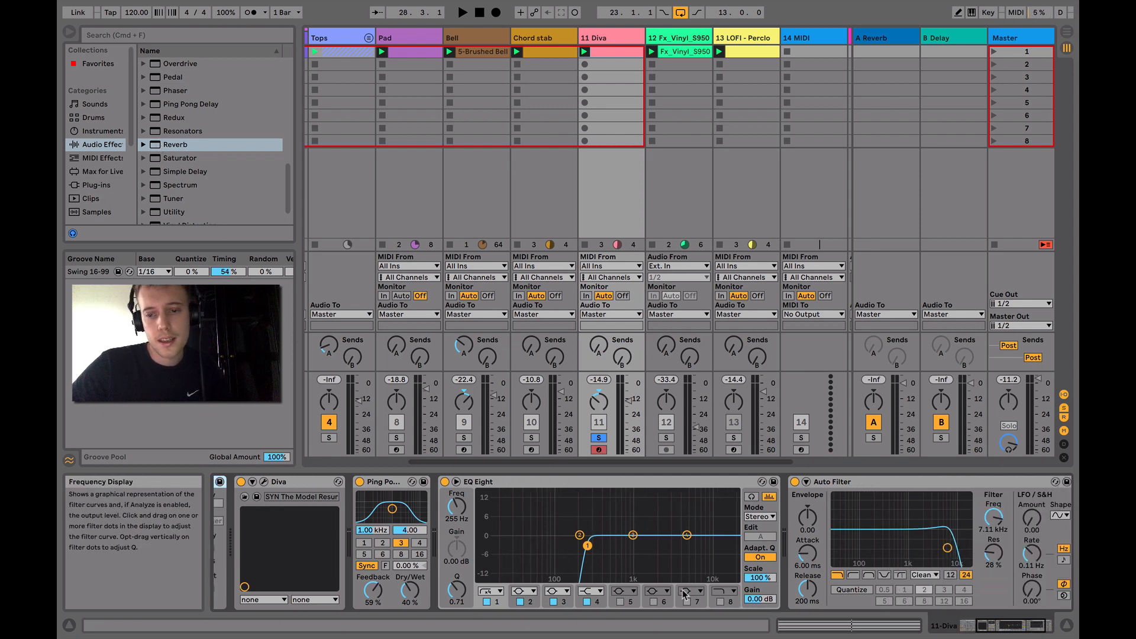
{"action": "scroll", "coordinate": [683, 594], "scroll_direction": "right", "scroll_amount": 2}
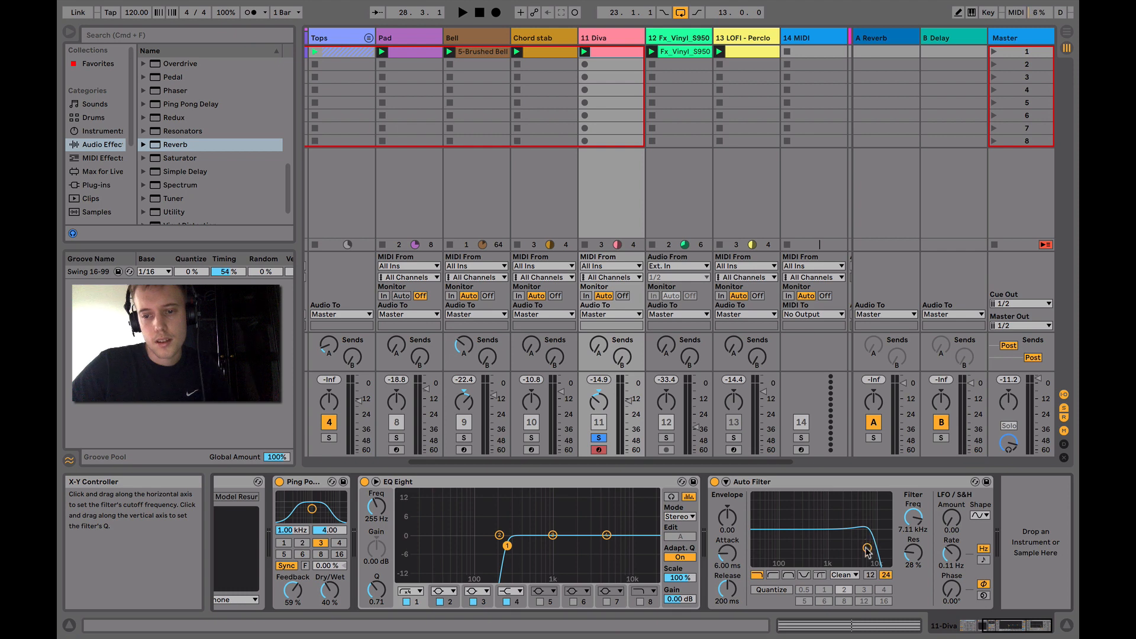
Solo the 12 Fx_Vinyl_S950 track, play it briefly, and stop playback
{"action": "left_click", "coordinate": [666, 438]}
{"action": "key", "text": "space"}
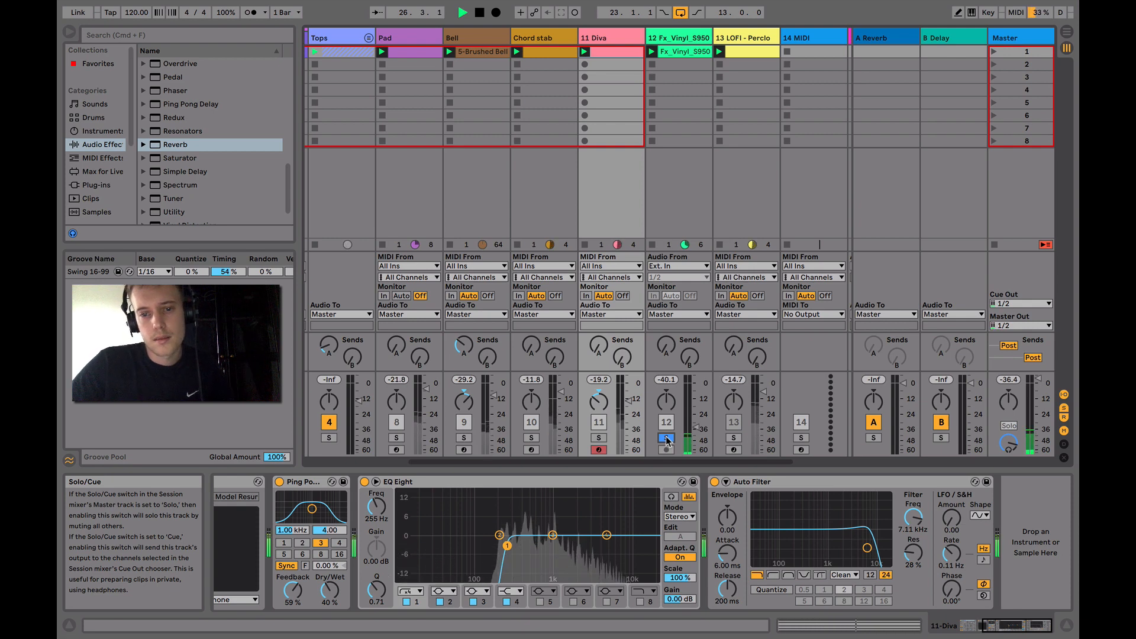
{"action": "key", "text": "space"}
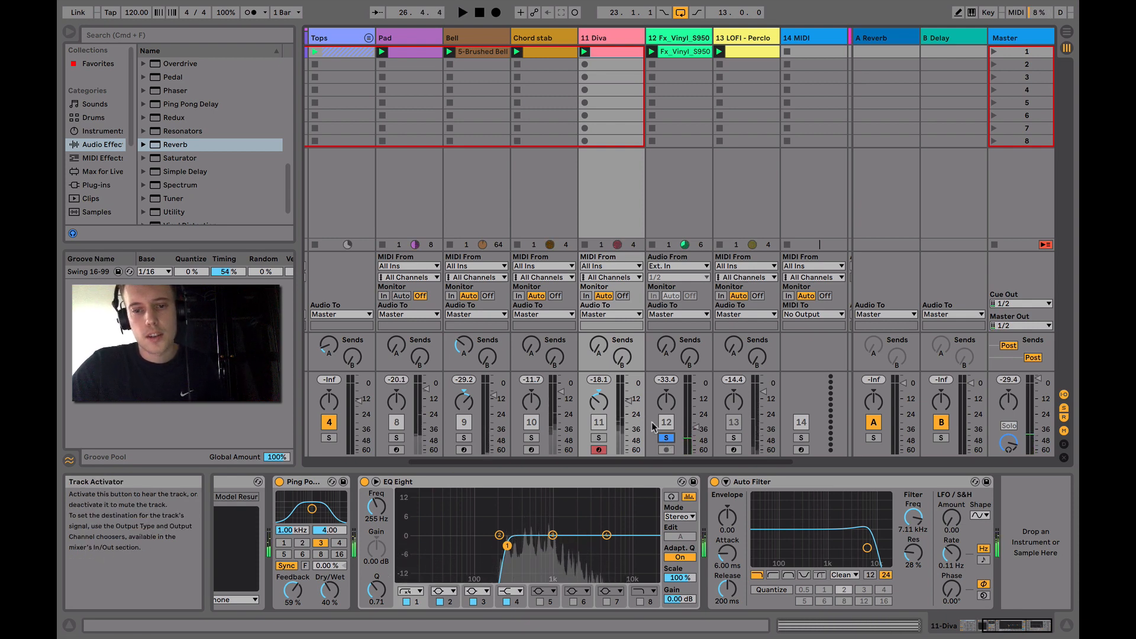
Unsolo the 12 Fx_Vinyl_S950 track and start playback of the full mix
{"action": "scroll", "coordinate": [672, 438], "scroll_direction": "right", "scroll_amount": 3}
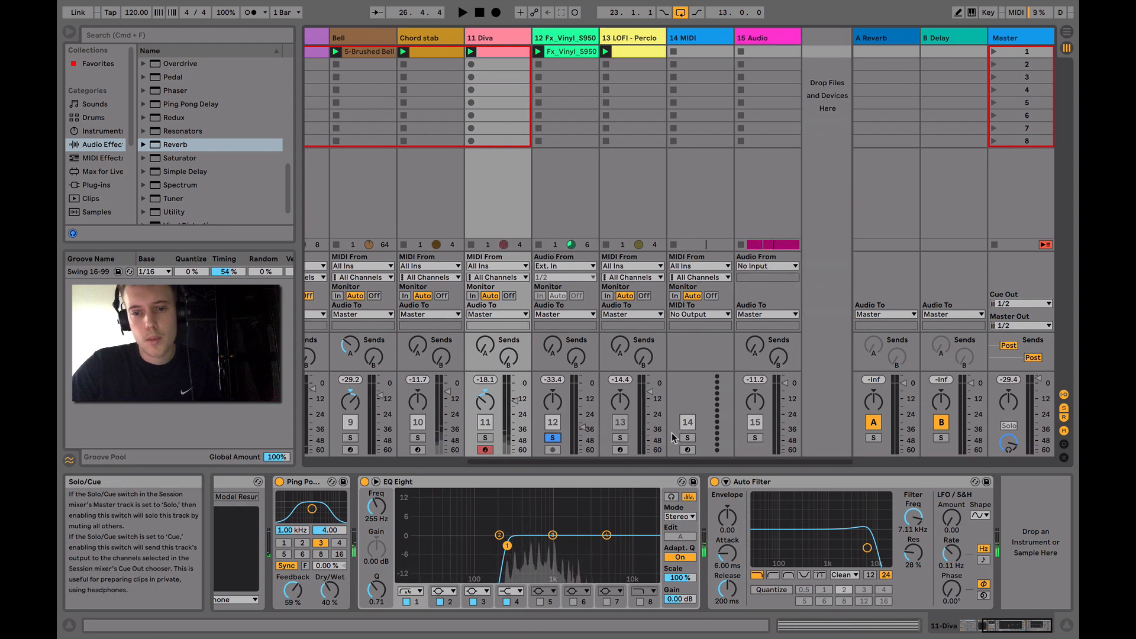
{"action": "scroll", "coordinate": [672, 438], "scroll_direction": "left", "scroll_amount": 8}
{"action": "scroll", "coordinate": [675, 438], "scroll_direction": "right", "scroll_amount": 5}
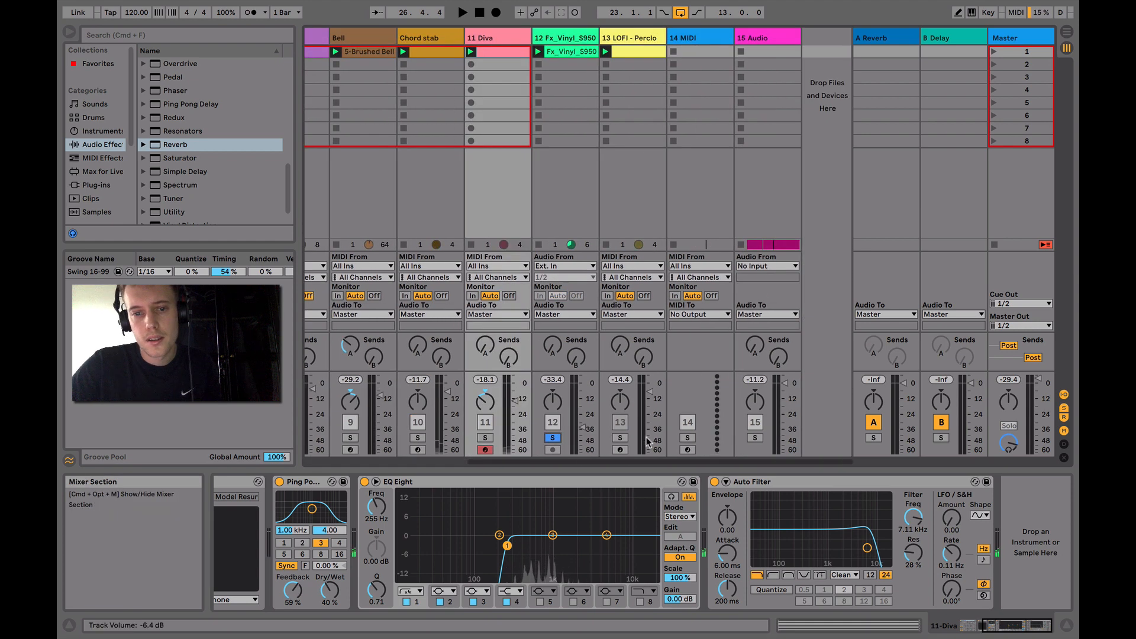
{"action": "left_click", "coordinate": [559, 442]}
{"action": "key", "text": "space"}
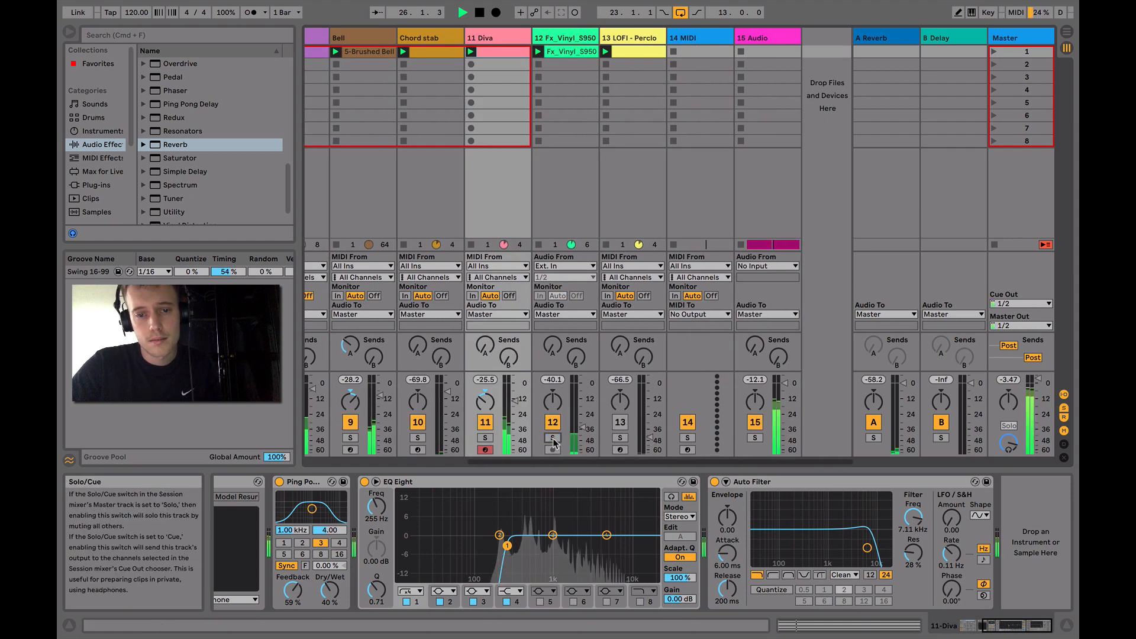
Deactivate the 15 Audio track during playback, and delete it from the set
{"action": "left_click", "coordinate": [755, 422]}
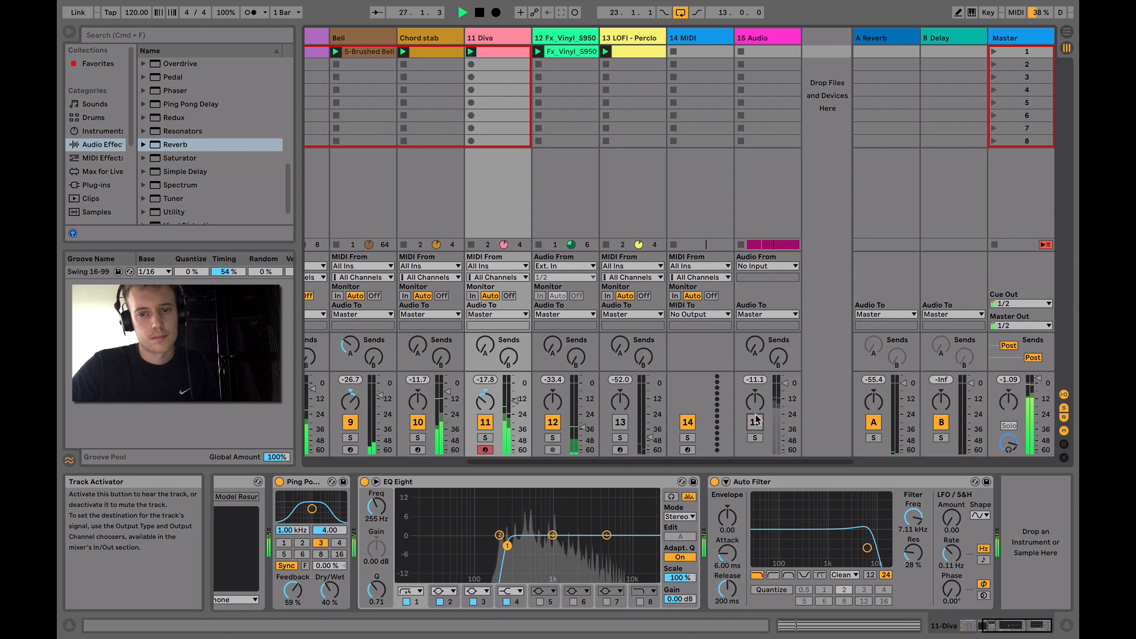
{"action": "left_click", "coordinate": [762, 39]}
{"action": "key", "text": "Delete"}
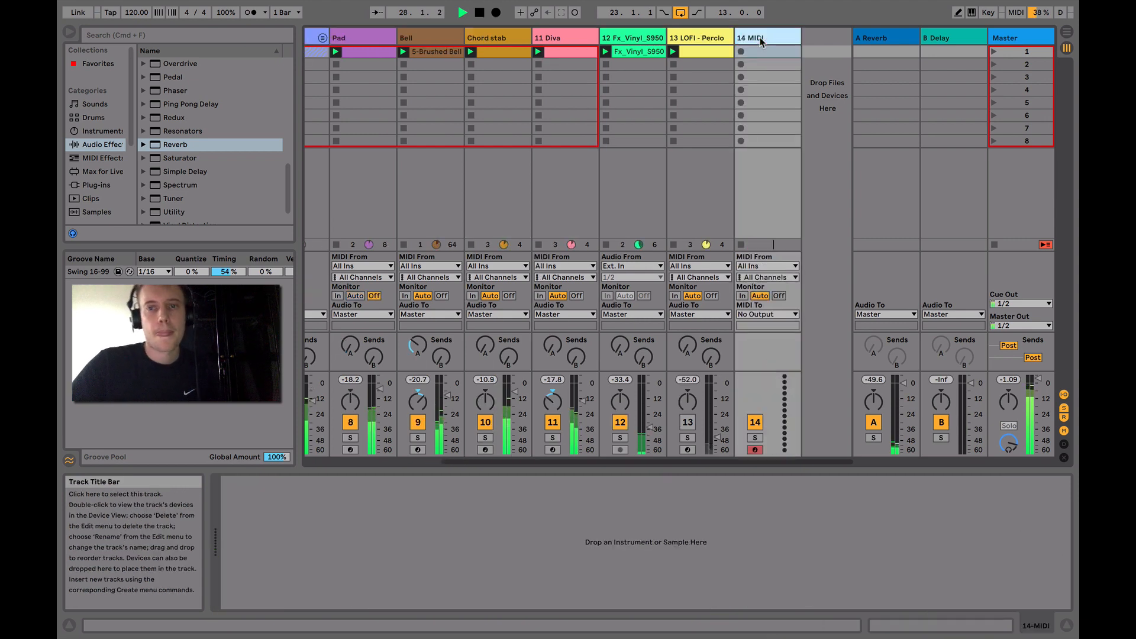
Listen to the full mix while viewing the track levels from Kick to 12 Fx_Vinyl_S950, and stop playback
{"action": "scroll", "coordinate": [706, 432], "scroll_direction": "left", "scroll_amount": 5}
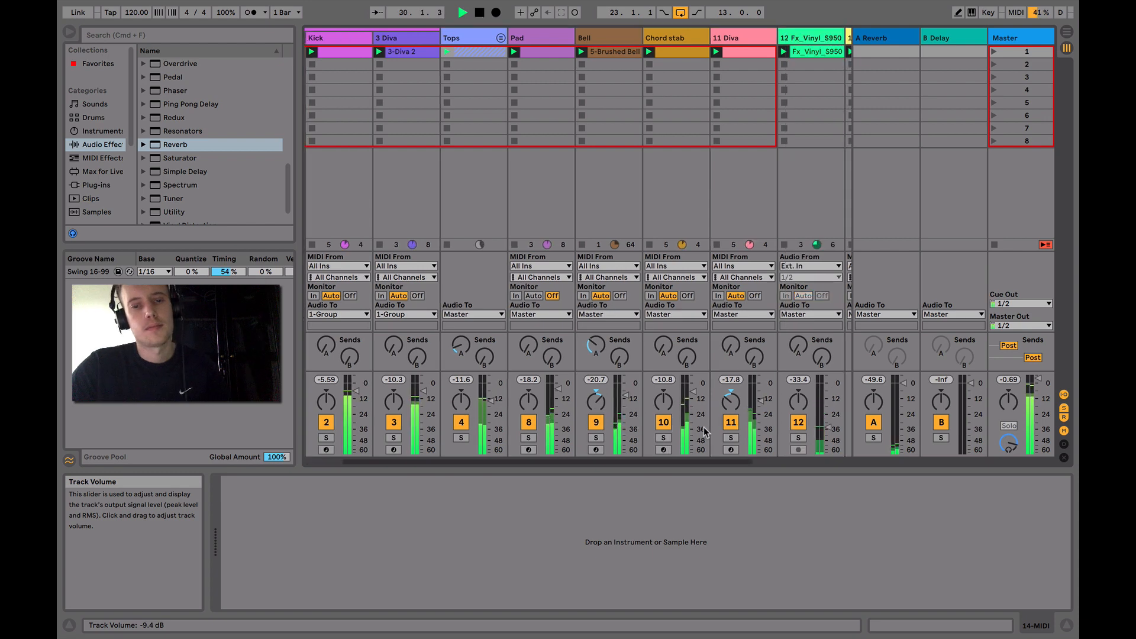
{"action": "scroll", "coordinate": [705, 432], "scroll_direction": "right", "scroll_amount": 1}
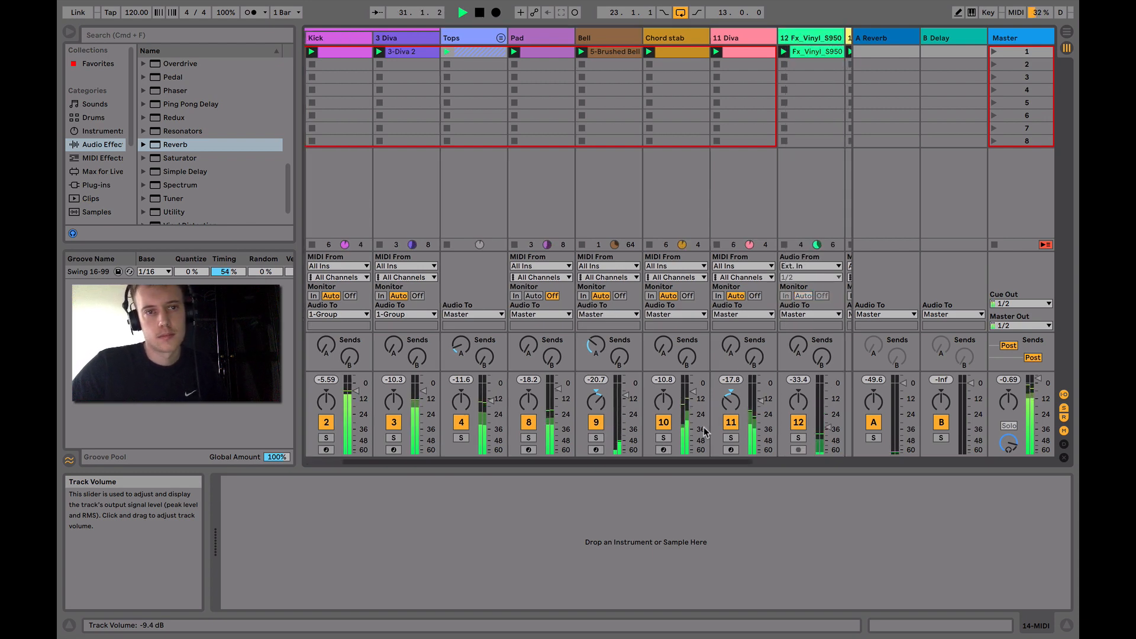
{"action": "key", "text": "space"}
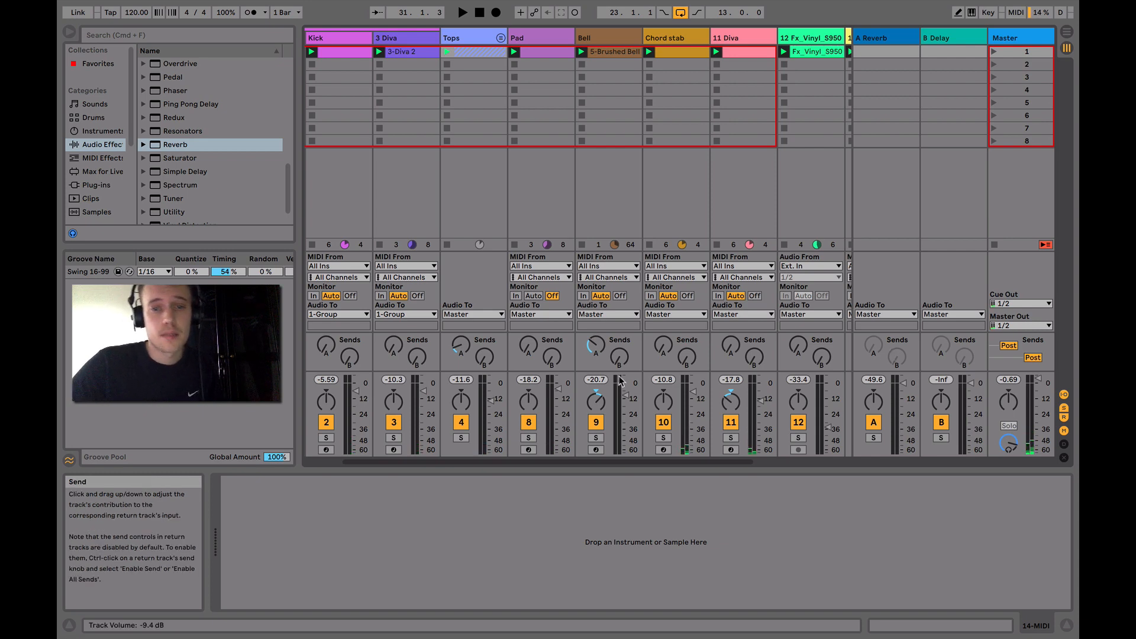
{"action": "scroll", "coordinate": [843, 293], "scroll_direction": "right", "scroll_amount": 3}
{"action": "scroll", "coordinate": [817, 253], "scroll_direction": "left", "scroll_amount": 4}
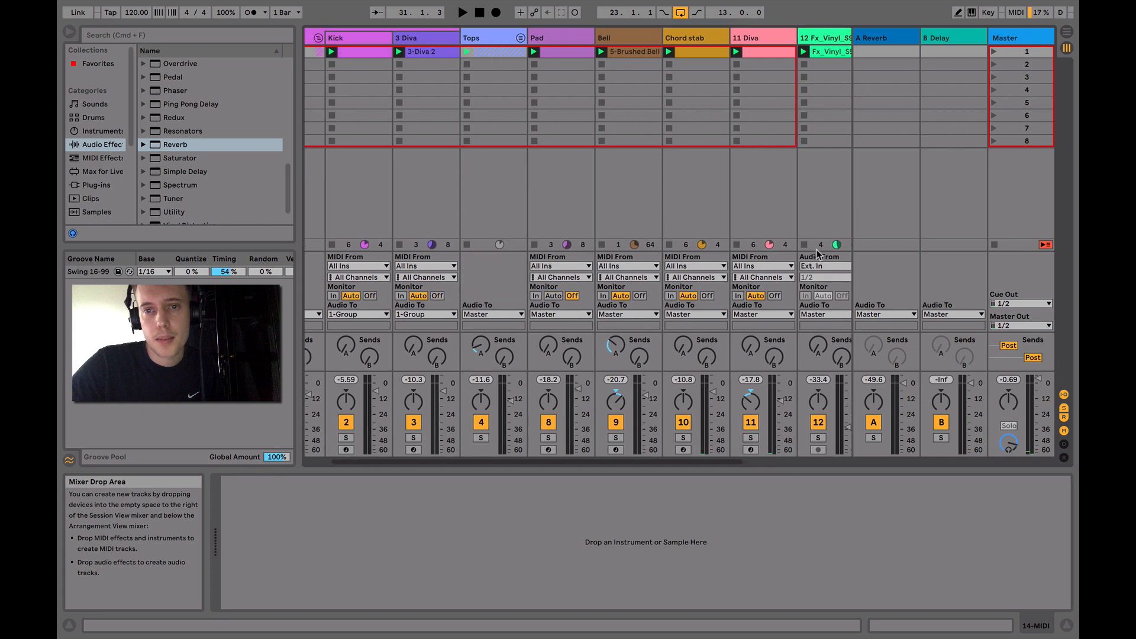
{"action": "scroll", "coordinate": [817, 253], "scroll_direction": "left", "scroll_amount": 2}
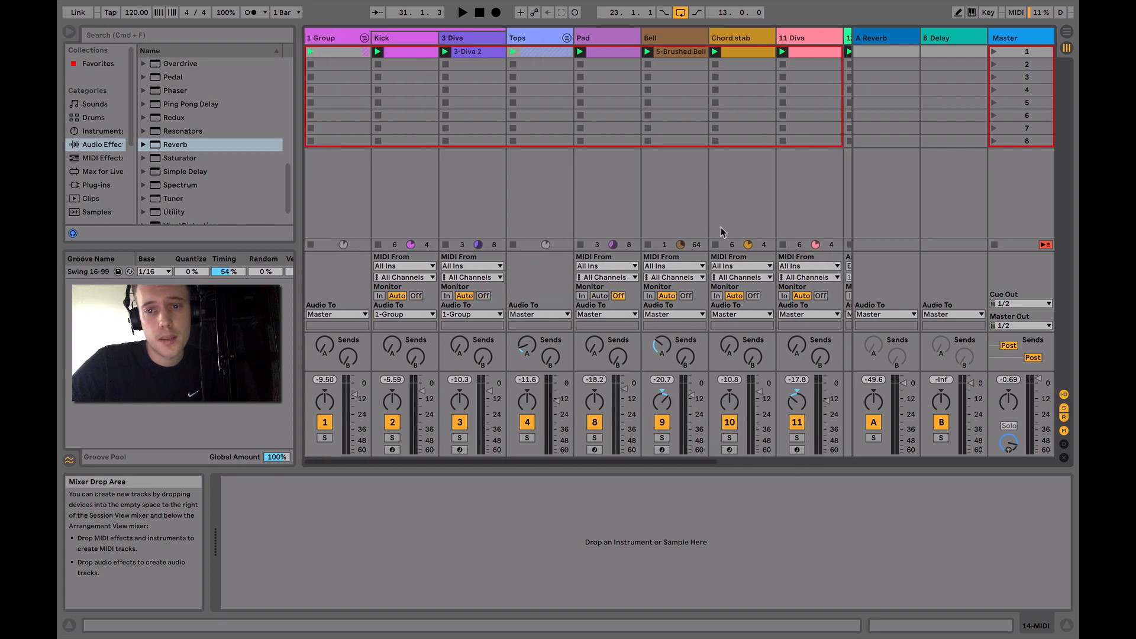
{"action": "scroll", "coordinate": [720, 227], "scroll_direction": "right", "scroll_amount": 4}
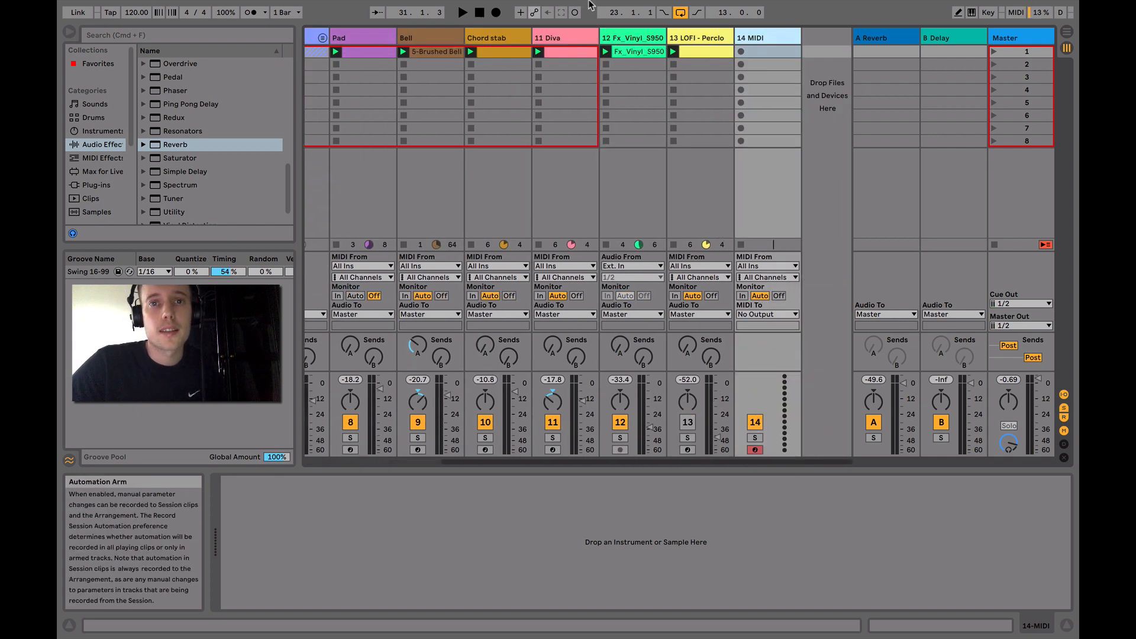